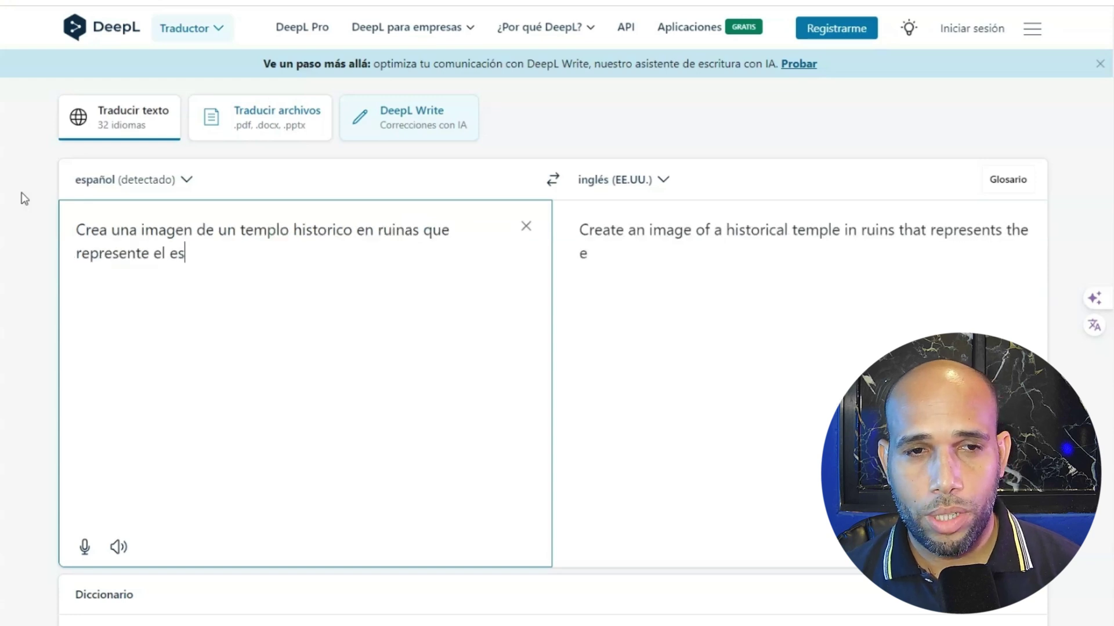
Step: Complete the Spanish prompt so it ends "represente el estoisismo parecido a los templos de atenas." and copy its English translation
{"action": "type", "text": "toisismo parecido a l"}
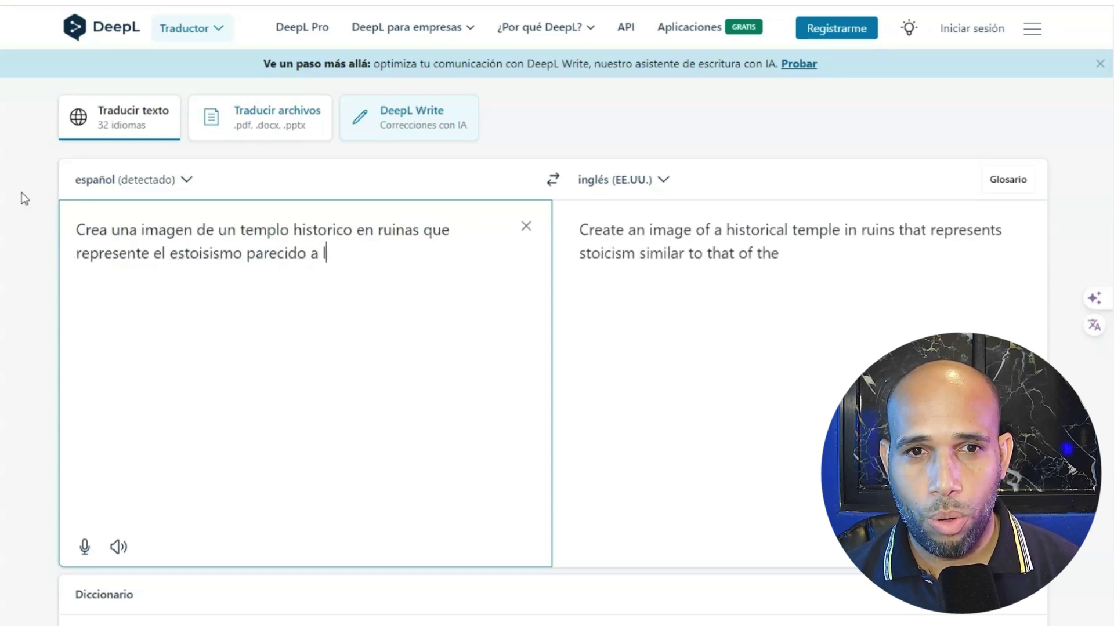
{"action": "type", "text": "os templos de atenas."}
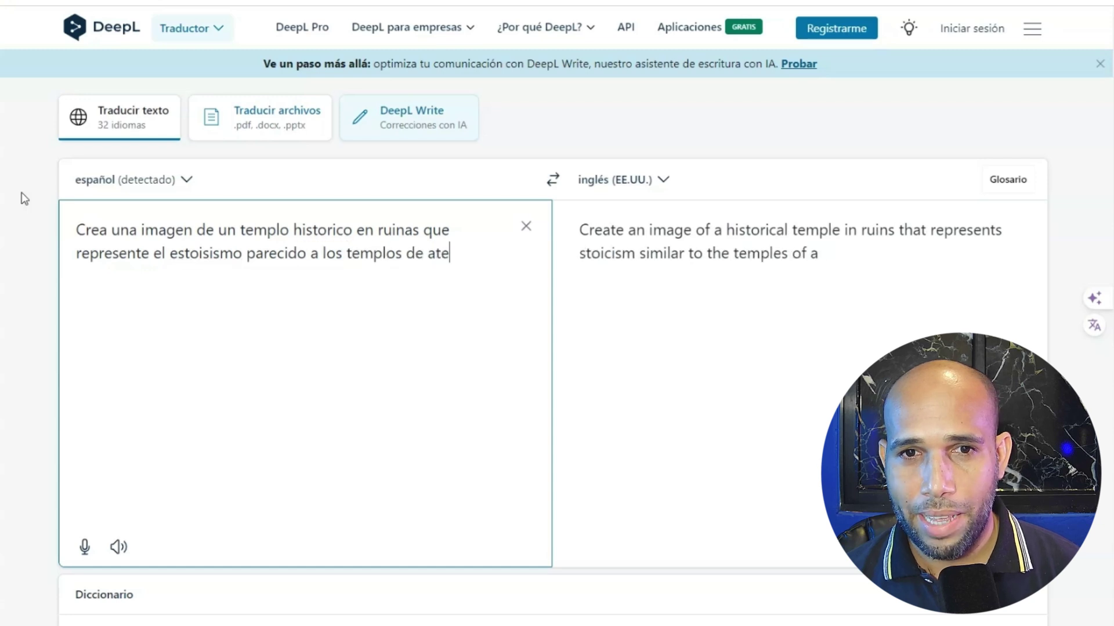
{"action": "triple_click", "coordinate": [624, 253]}
{"action": "key", "text": "ctrl+c"}
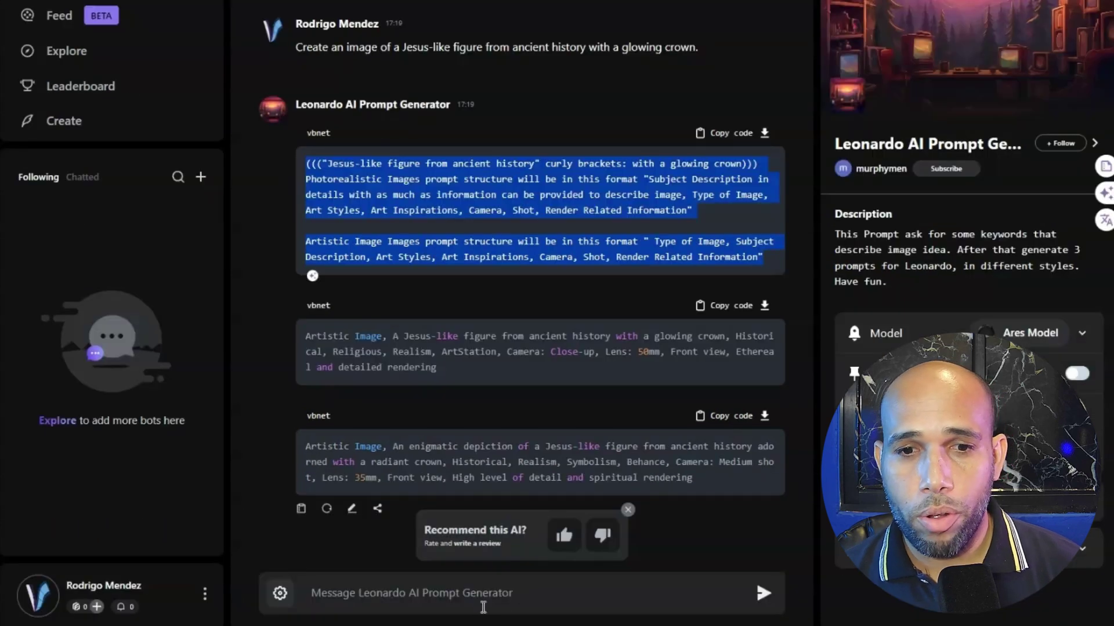
Step: Send the copied English temple description to the Leonardo AI Prompt Generator bot in FlowGPT
{"action": "left_click", "coordinate": [484, 607]}
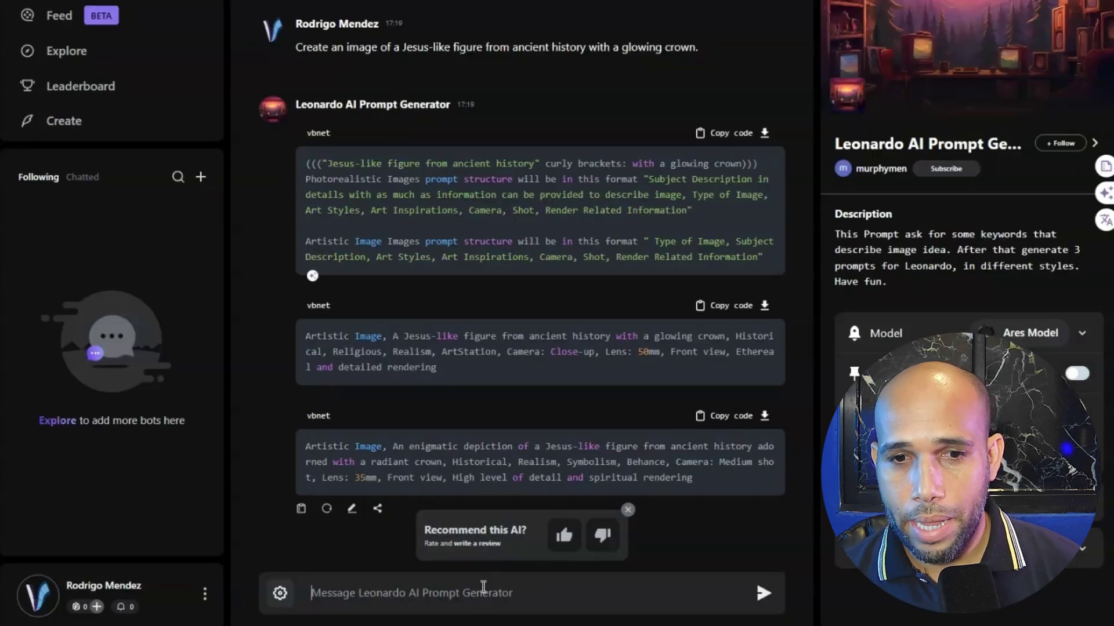
{"action": "key", "text": "ctrl+v"}
{"action": "key", "text": "Return"}
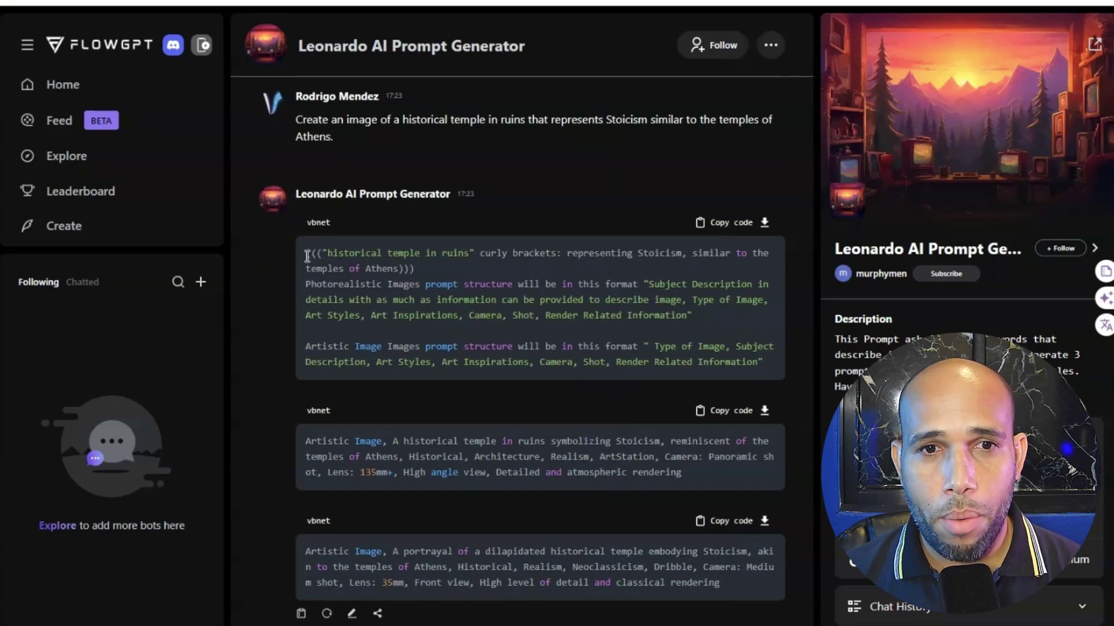
Step: Copy the full text of the first prompt block generated for the historical temple in ruins
{"action": "left_click_drag", "start_coordinate": [307, 257], "coordinate": [761, 363]}
{"action": "key", "text": "ctrl+c"}
{"action": "right_click", "coordinate": [714, 353]}
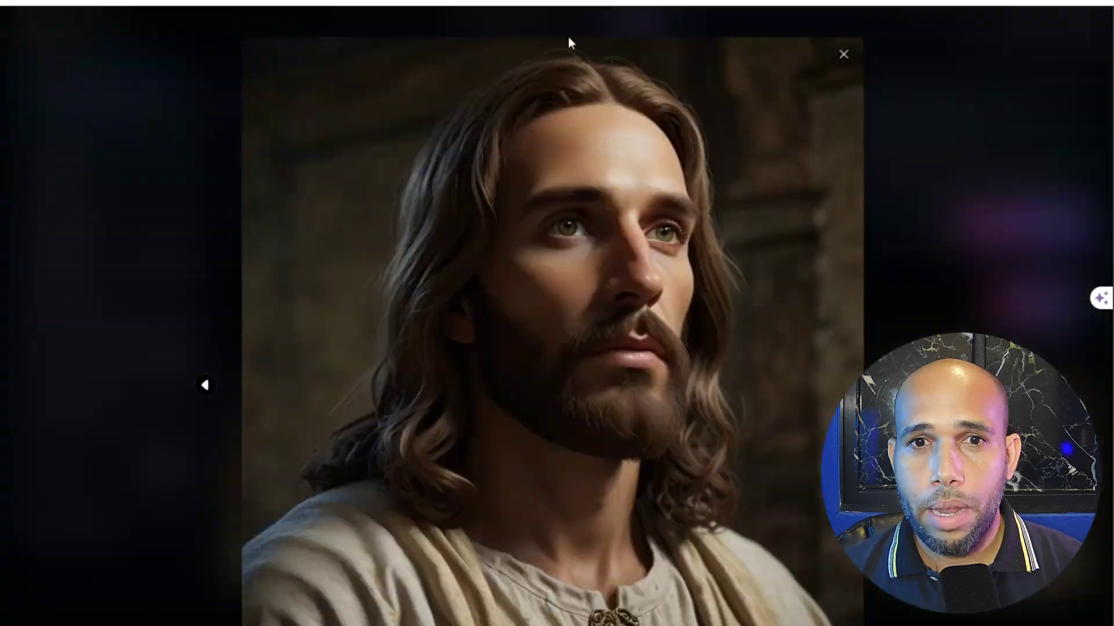
Step: In Leonardo.Ai, close the enlarged portrait, generate 16:9 images from the copied temple prompt, and open the second result
{"action": "left_click", "coordinate": [844, 58]}
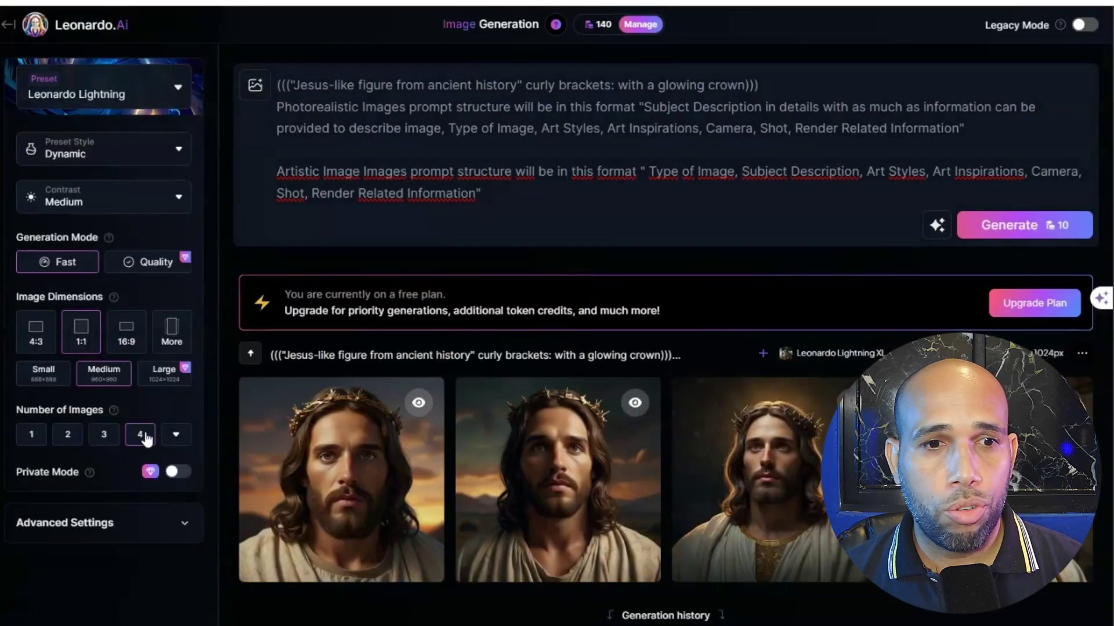
{"action": "left_click", "coordinate": [126, 333]}
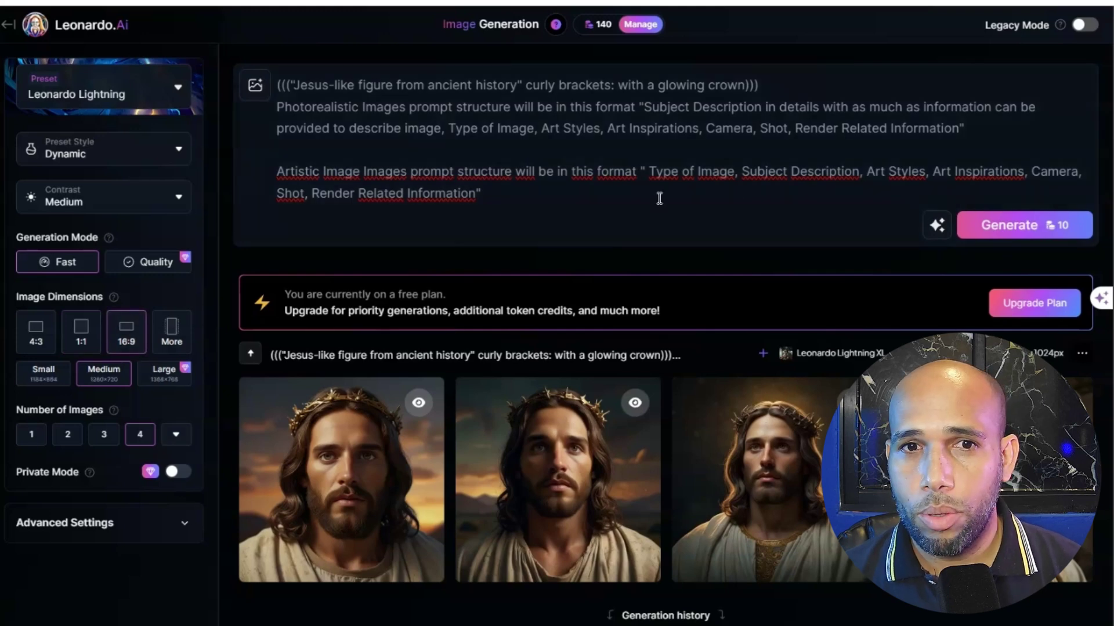
{"action": "key", "text": "ctrl+a"}
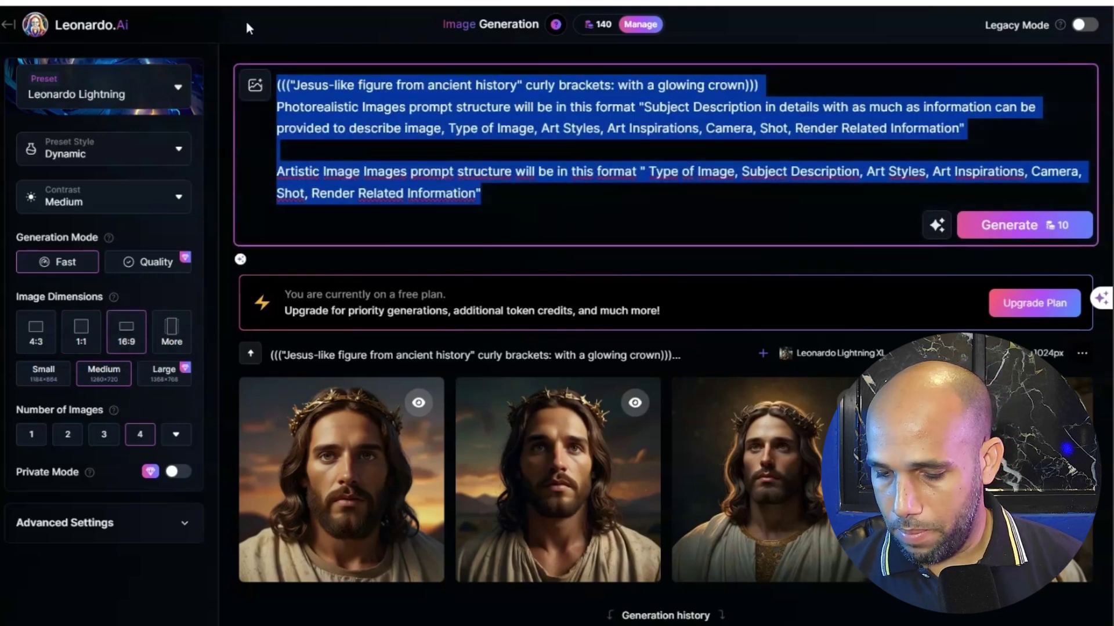
{"action": "key", "text": "ctrl+v"}
{"action": "key", "text": "Return"}
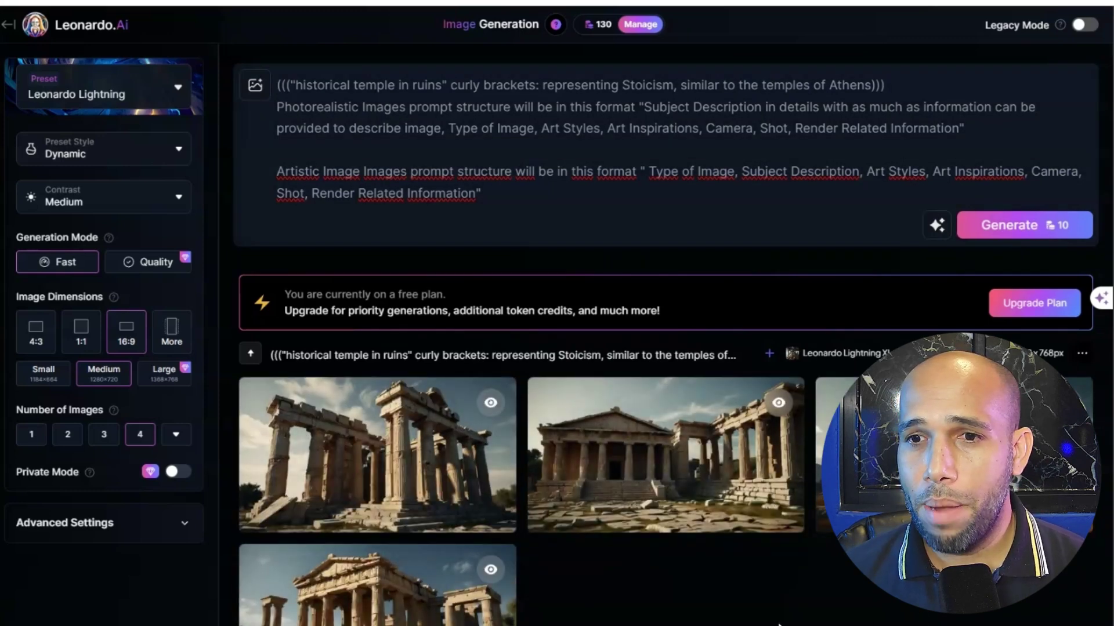
{"action": "mouse_move", "coordinate": [645, 436]}
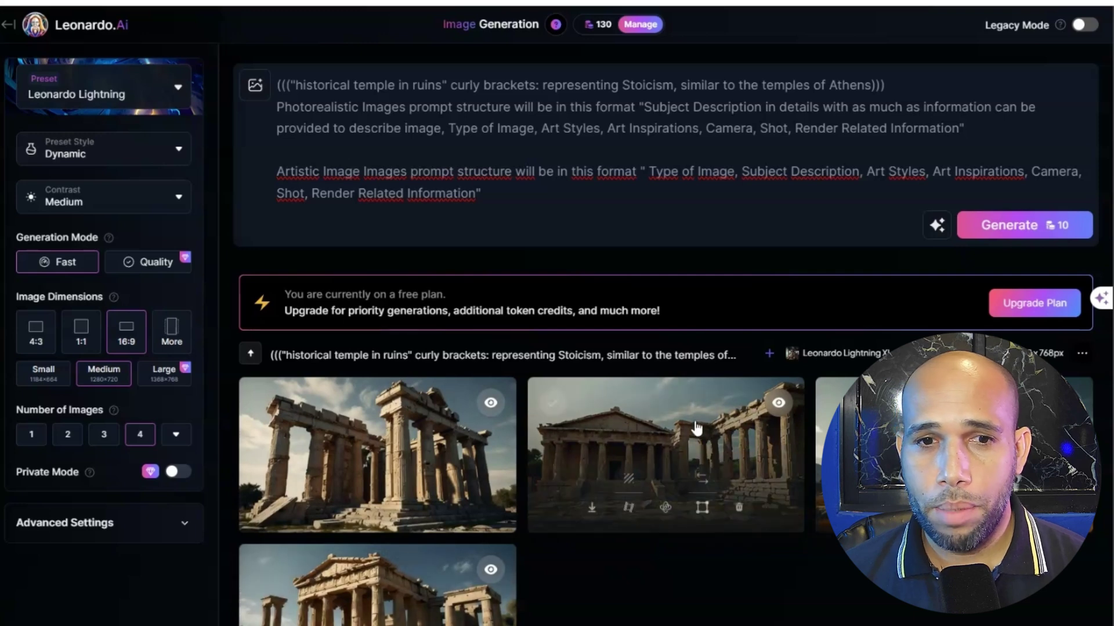
{"action": "left_click", "coordinate": [653, 424]}
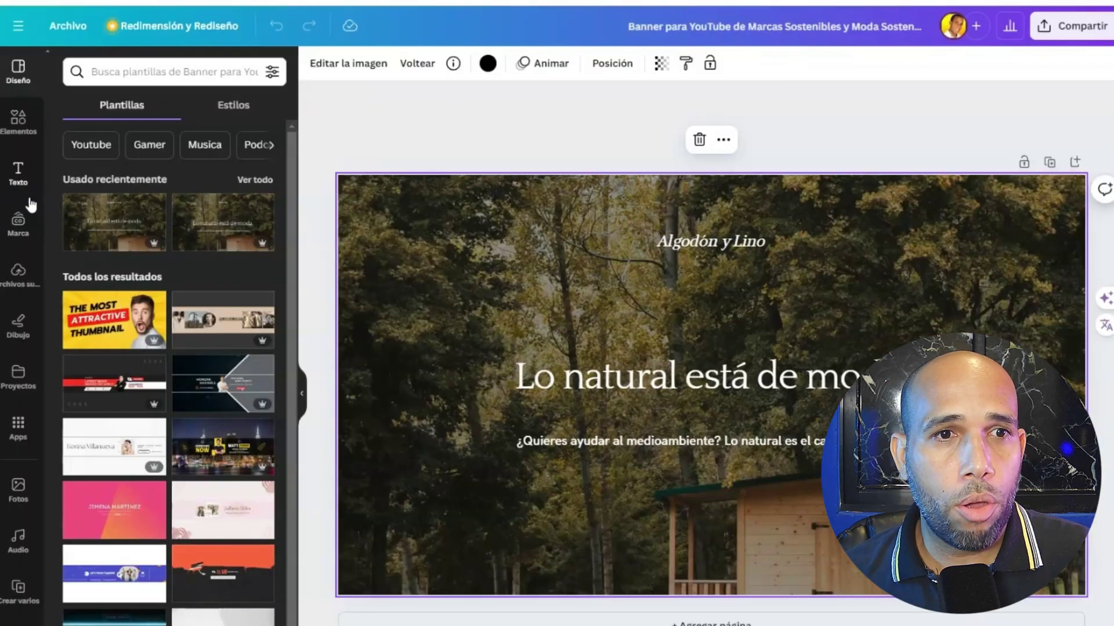
Step: In Canva, upload Default_historical_temple_in_ruins_curly_brackets_representing_2 and replace the banner's forest background with it
{"action": "left_click", "coordinate": [18, 273]}
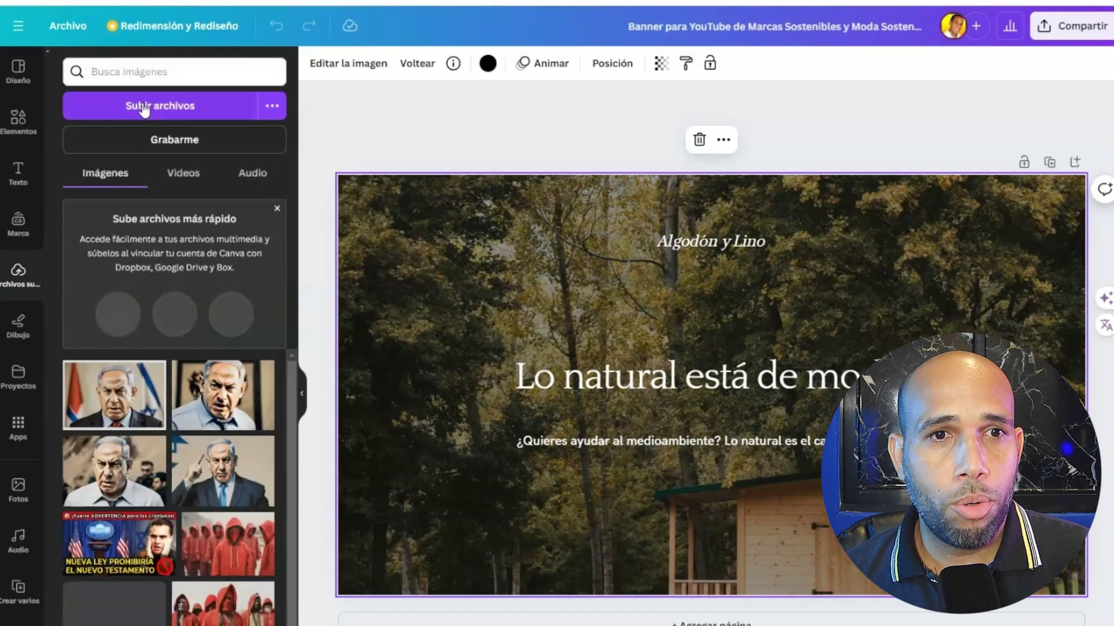
{"action": "left_click", "coordinate": [145, 108]}
{"action": "left_click", "coordinate": [180, 168]}
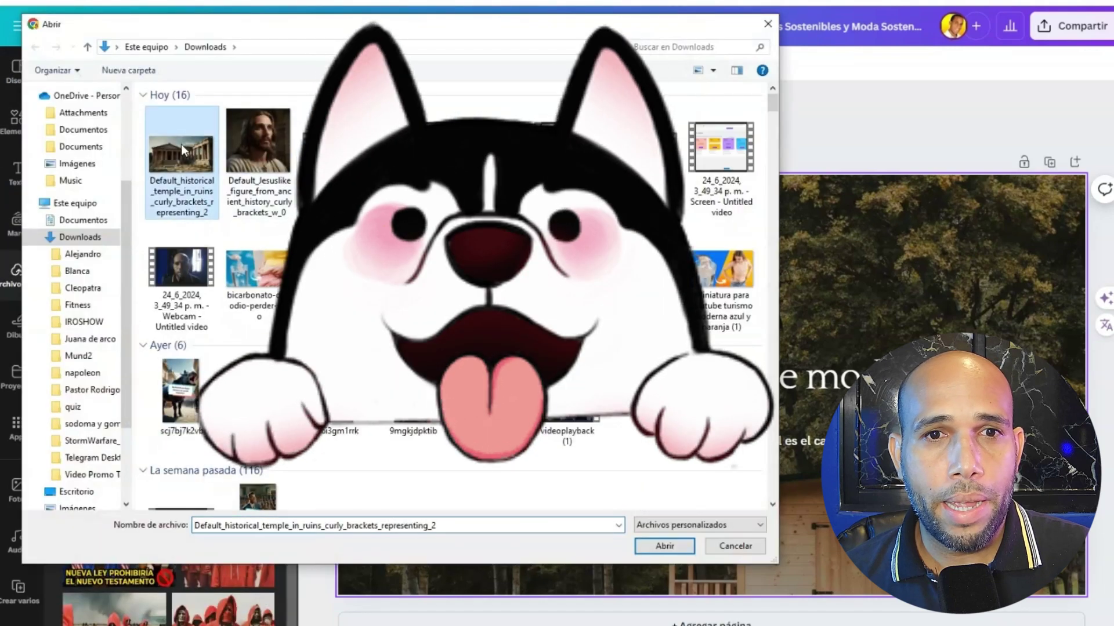
{"action": "left_click", "coordinate": [664, 546]}
{"action": "left_click_drag", "start_coordinate": [101, 417], "coordinate": [418, 348]}
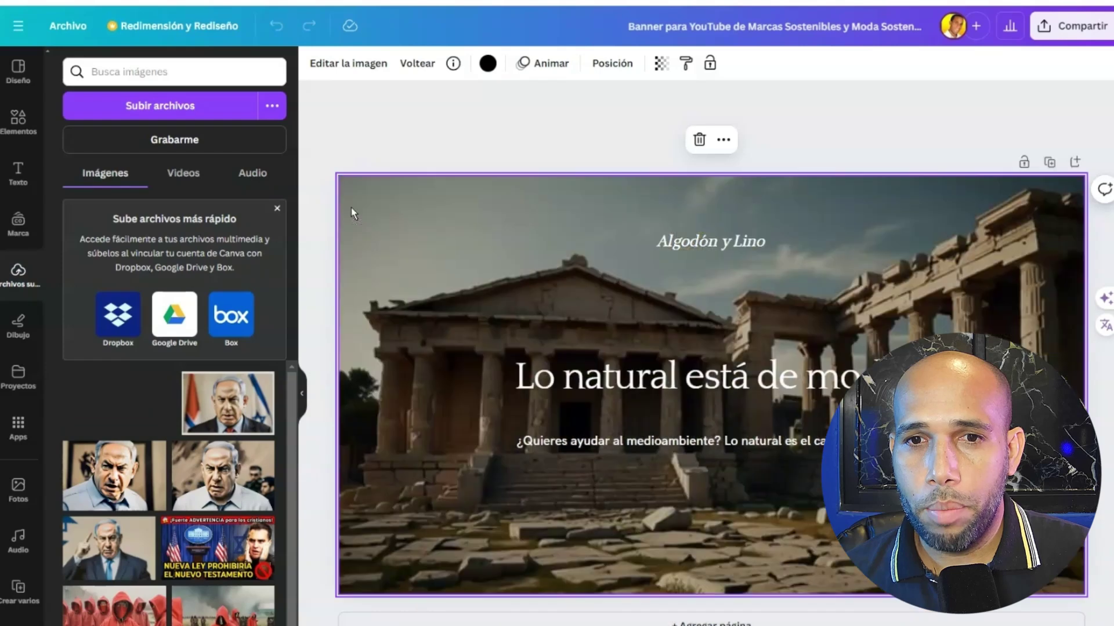
Step: Replace the banner headline with "Un viajes hacia el conocimiento divino" and remove the subtitle below it
{"action": "left_click", "coordinate": [707, 378]}
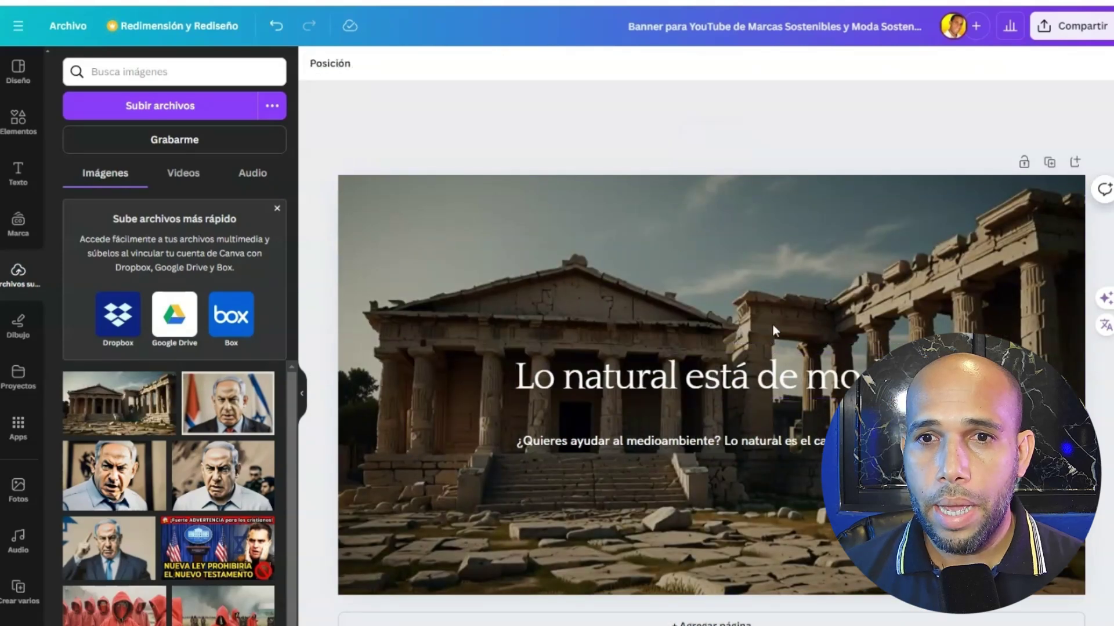
{"action": "double_click", "coordinate": [707, 378]}
{"action": "type", "text": "Un viaje"}
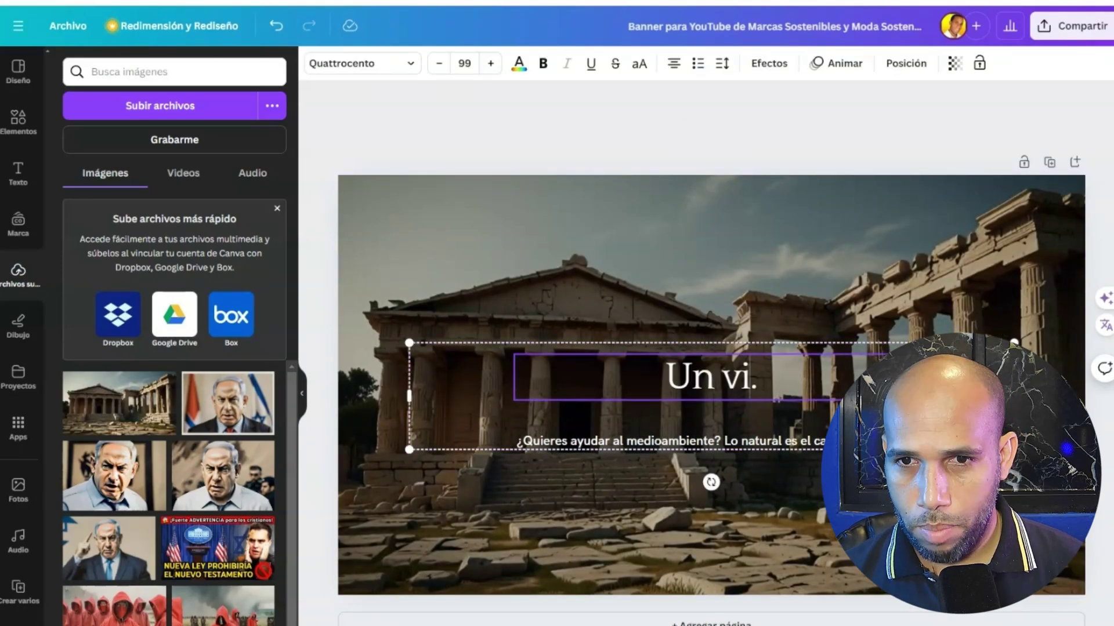
{"action": "type", "text": "s hacia el co"}
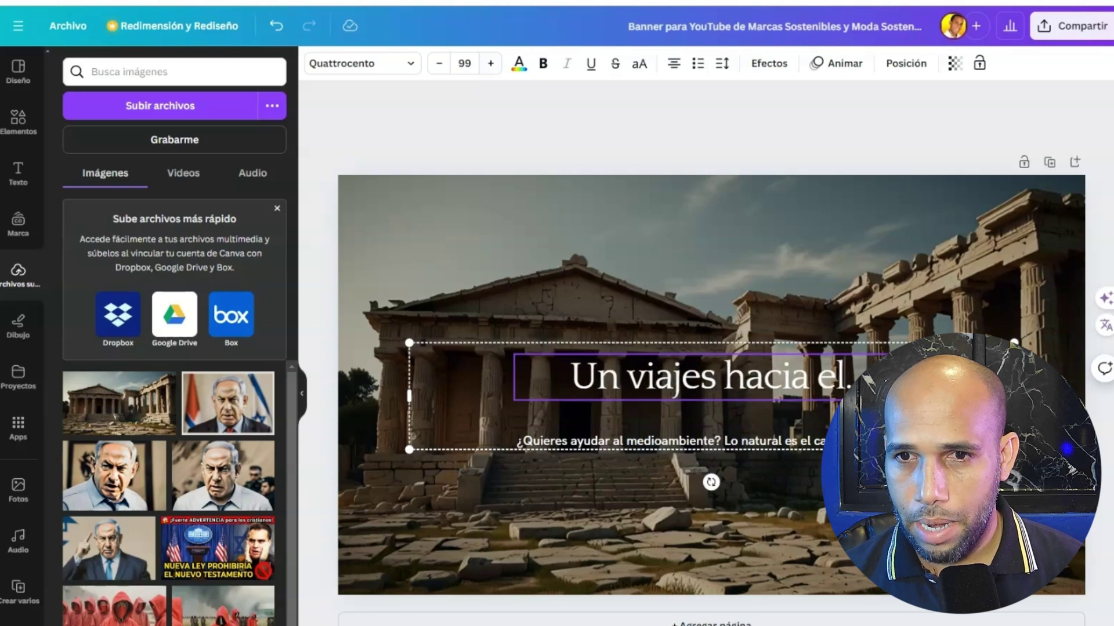
{"action": "type", "text": "nocimiento divino"}
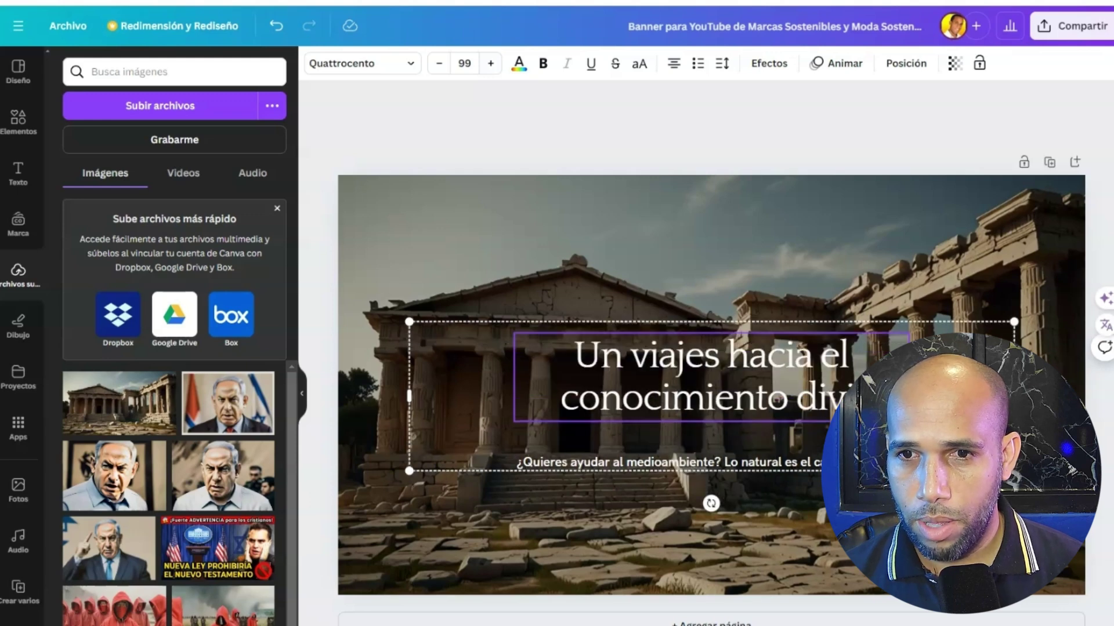
{"action": "left_click", "coordinate": [667, 461]}
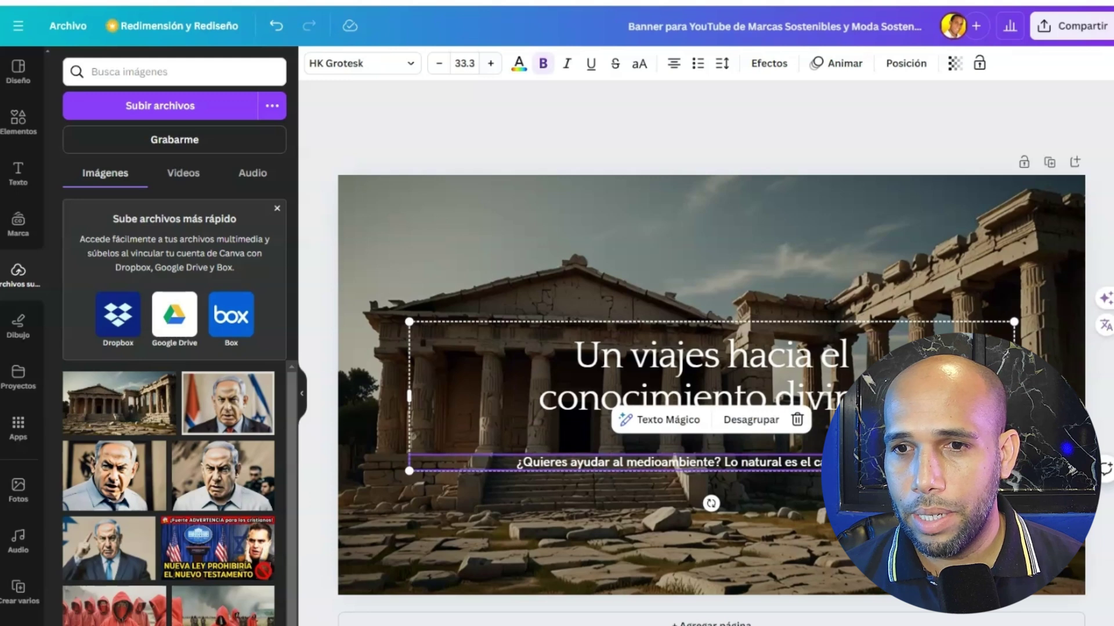
{"action": "left_click", "coordinate": [729, 430]}
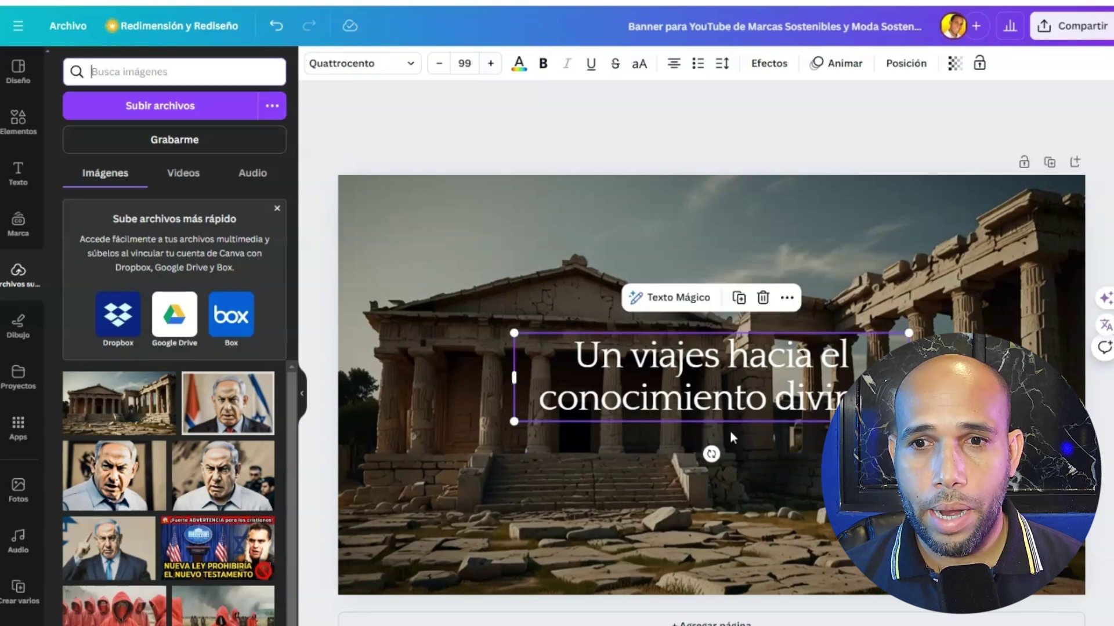
Step: Add a red SUSCRÍBETE button graphic with a bell, shrink and centre it under the headline, and open the sharing options
{"action": "left_click", "coordinate": [18, 121]}
{"action": "left_click", "coordinate": [114, 69]}
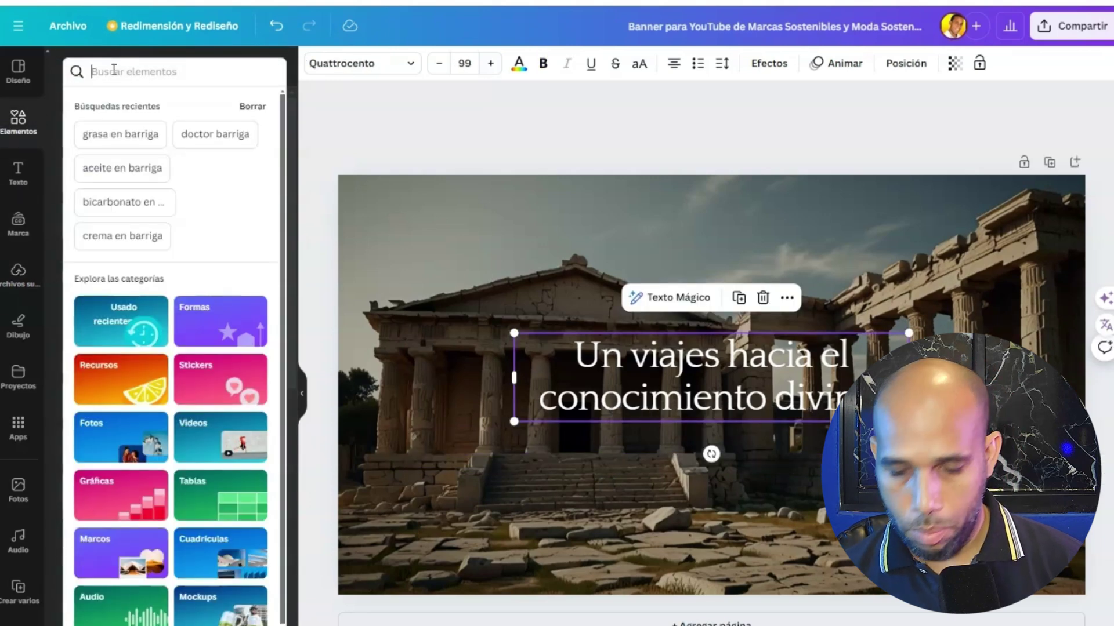
{"action": "type", "text": "susc"}
{"action": "left_click", "coordinate": [116, 199]}
{"action": "left_click", "coordinate": [239, 272]}
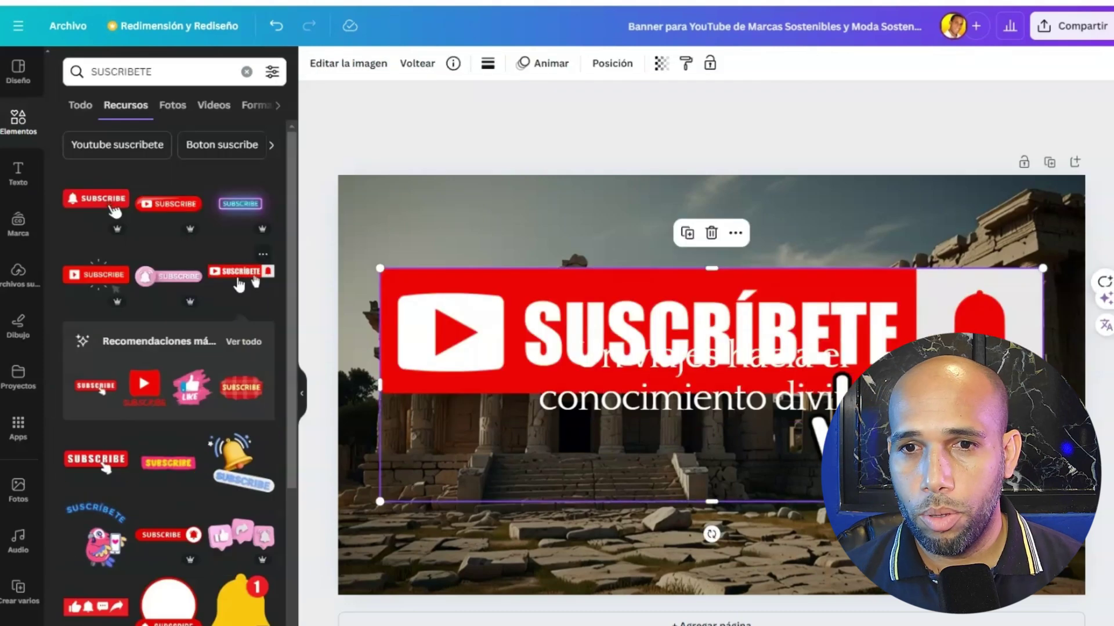
{"action": "left_click_drag", "start_coordinate": [1046, 268], "coordinate": [559, 442]}
{"action": "left_click_drag", "start_coordinate": [455, 464], "coordinate": [700, 452]}
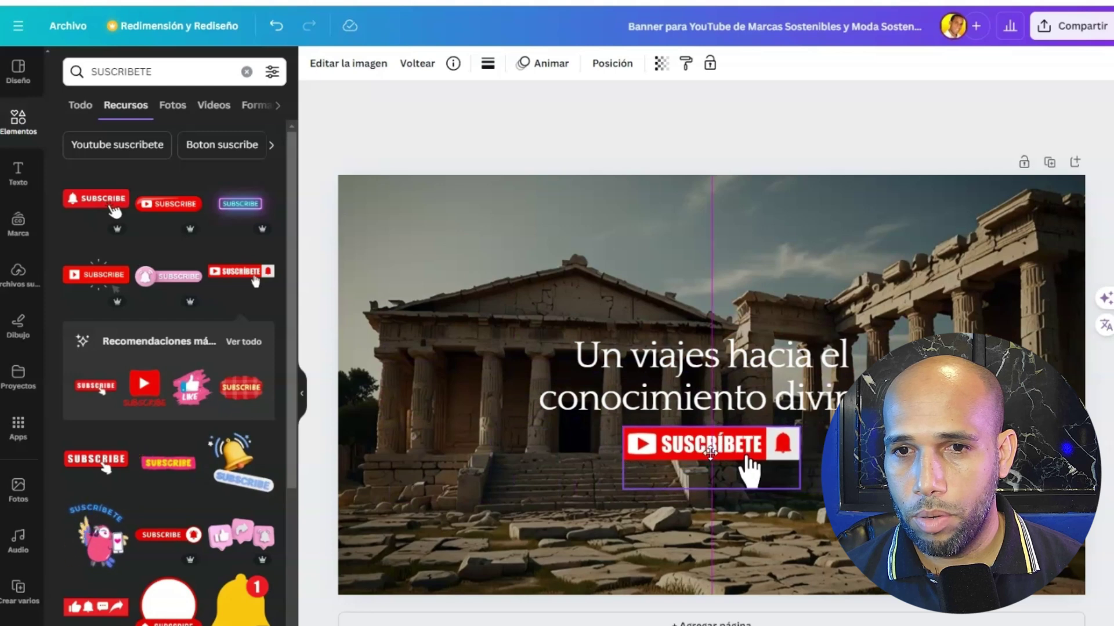
{"action": "left_click", "coordinate": [807, 371]}
{"action": "left_click", "coordinate": [1073, 25]}
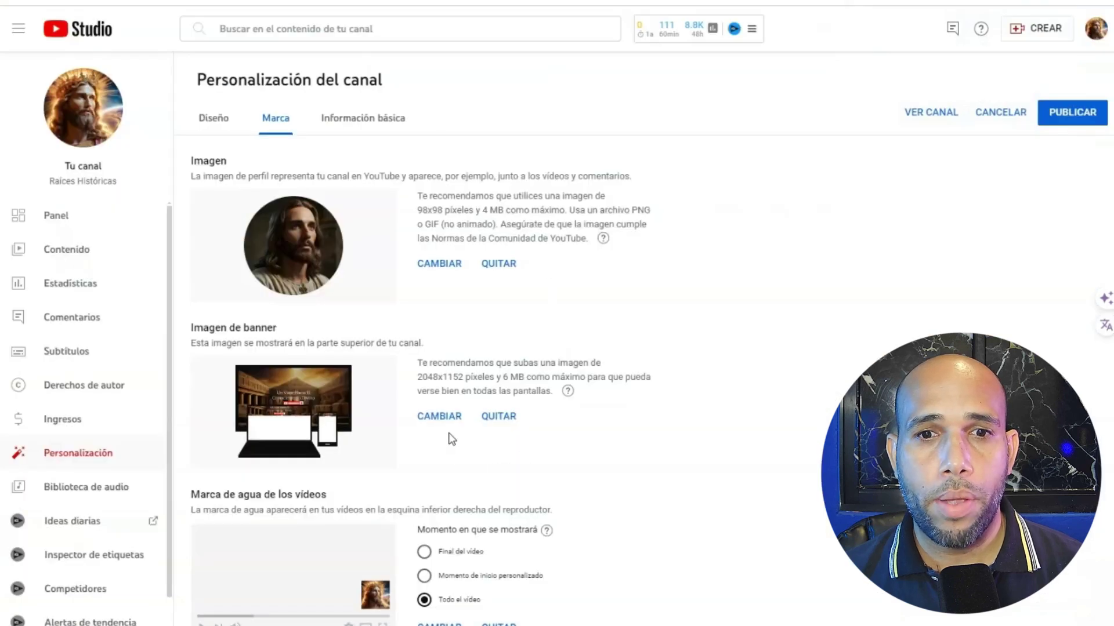
Step: In YouTube Studio, try the Intro image as the channel banner, preview its device crop, and cancel the change
{"action": "left_click", "coordinate": [439, 416]}
{"action": "left_click", "coordinate": [187, 163]}
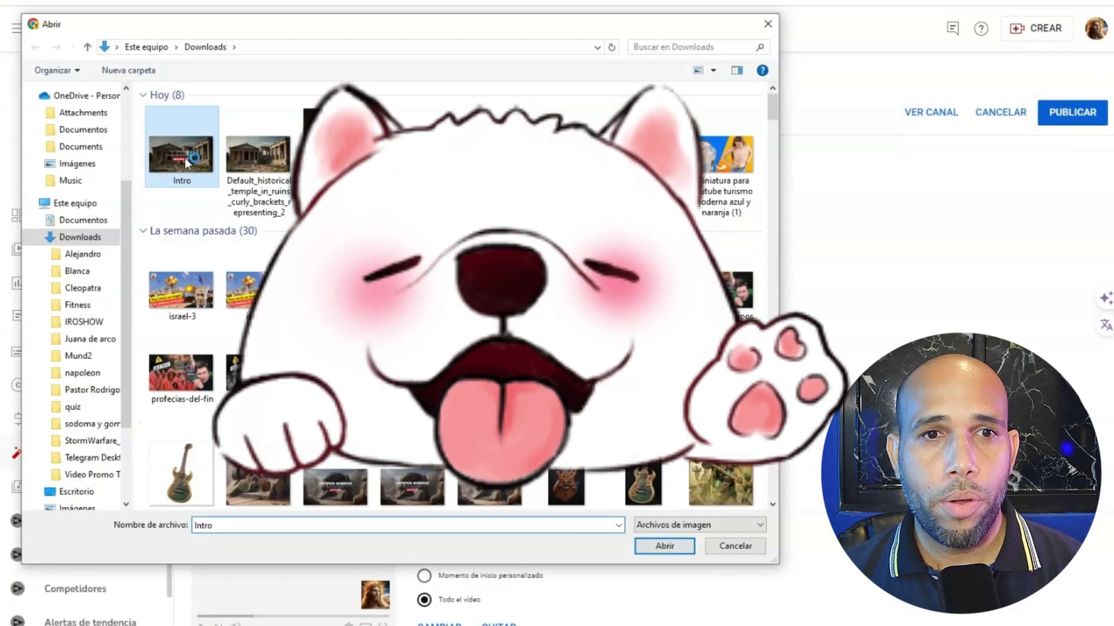
{"action": "left_click", "coordinate": [665, 545]}
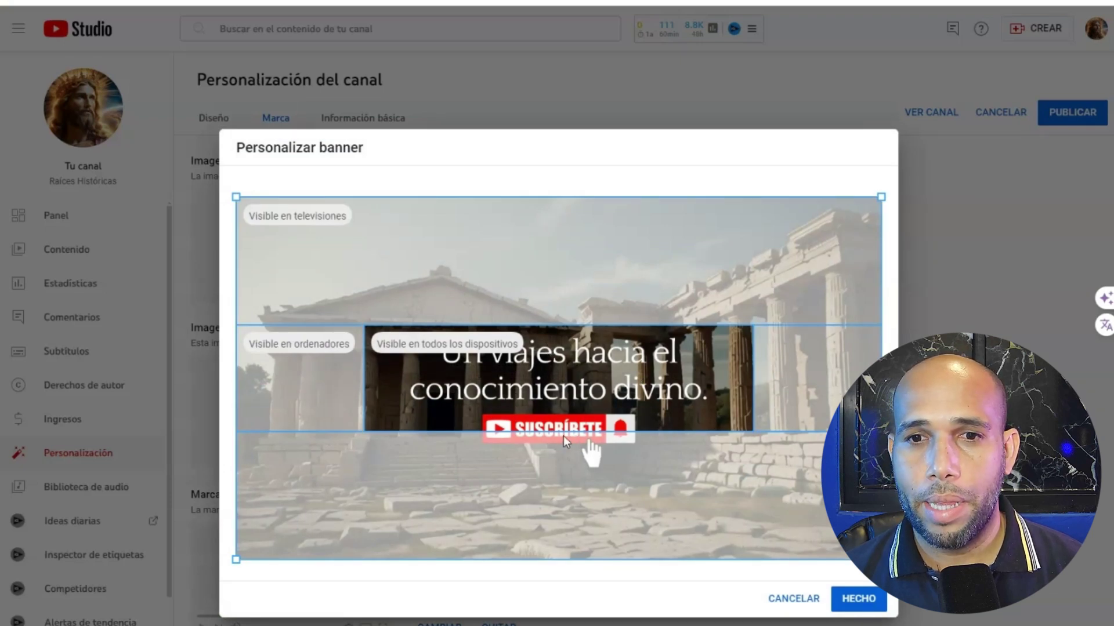
{"action": "left_click", "coordinate": [811, 603]}
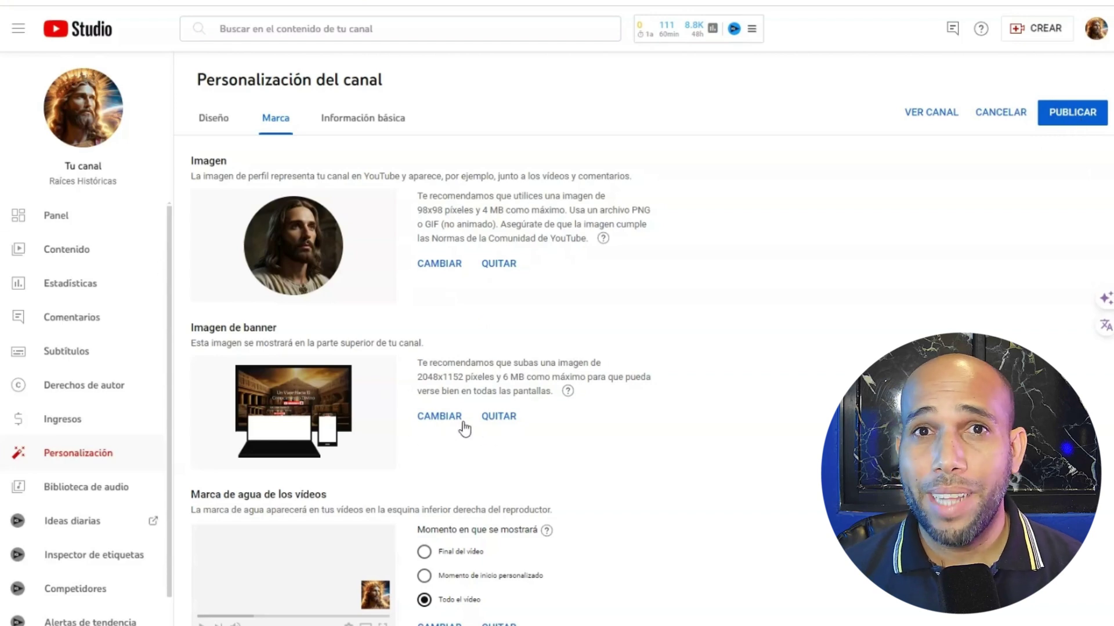
Step: Open the channel's basic information and examine its name, identifier and description
{"action": "left_click", "coordinate": [369, 125]}
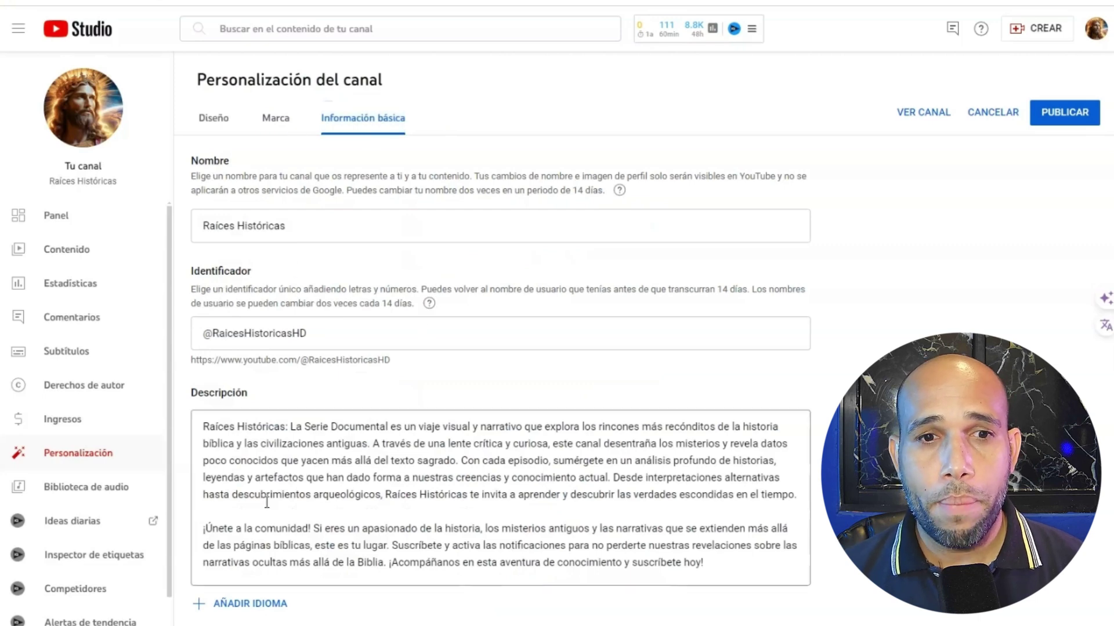
{"action": "scroll", "coordinate": [267, 502], "scroll_direction": "down", "scroll_amount": 3}
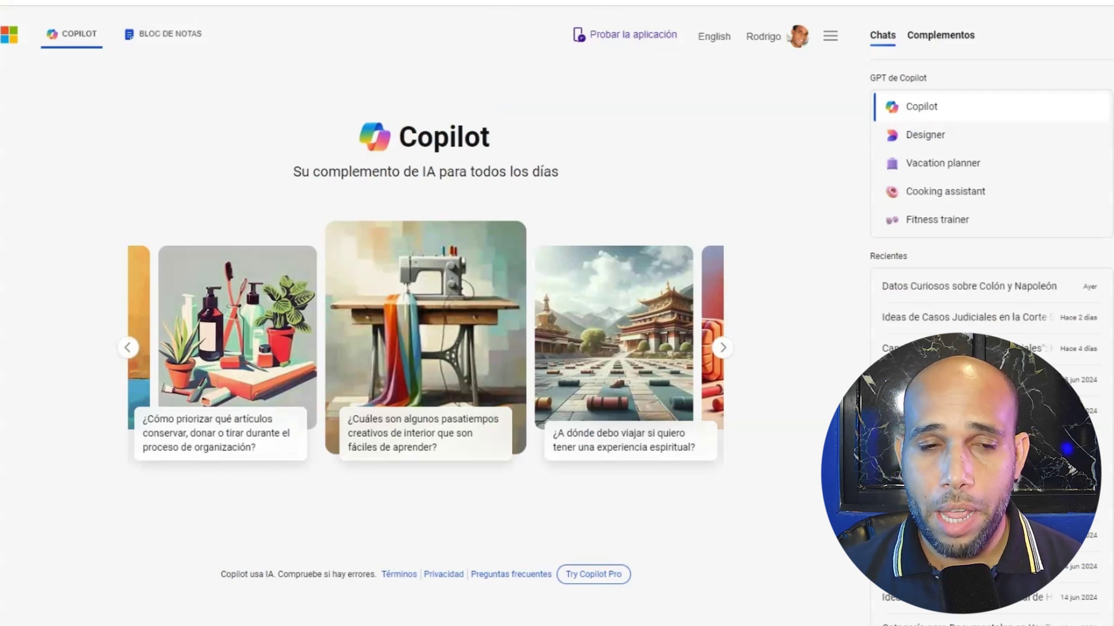
Step: Ask Copilot "Hazme una descripcion SEO con emojis para una canal de Youtube llamado Raices Historicas que trata sobre historias antiguas."
{"action": "type", "text": "Haz"}
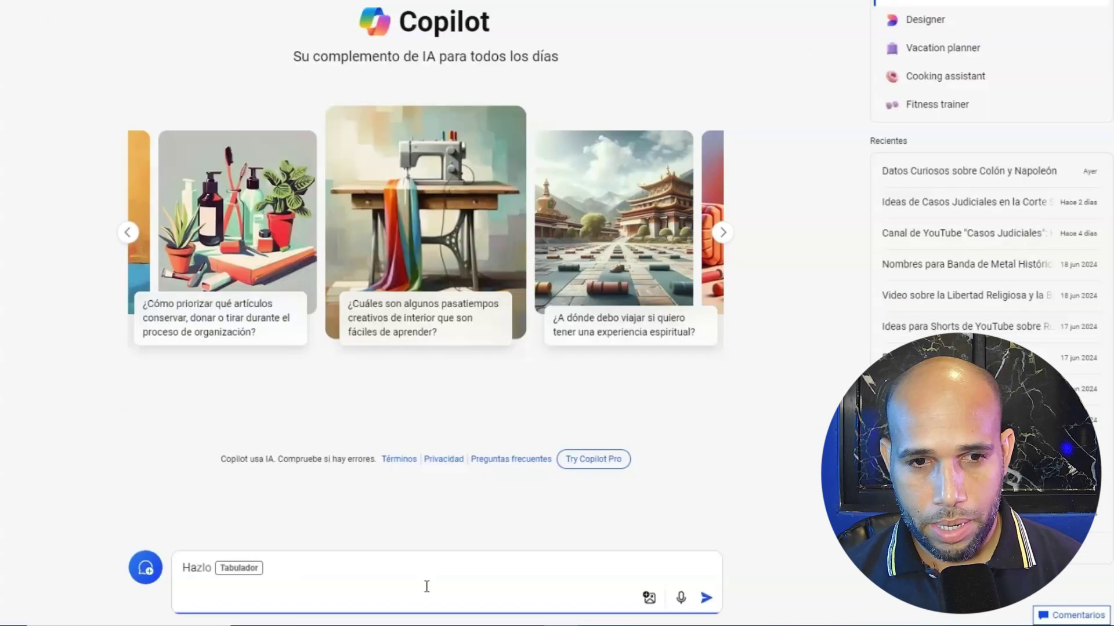
{"action": "type", "text": "me una descrip"}
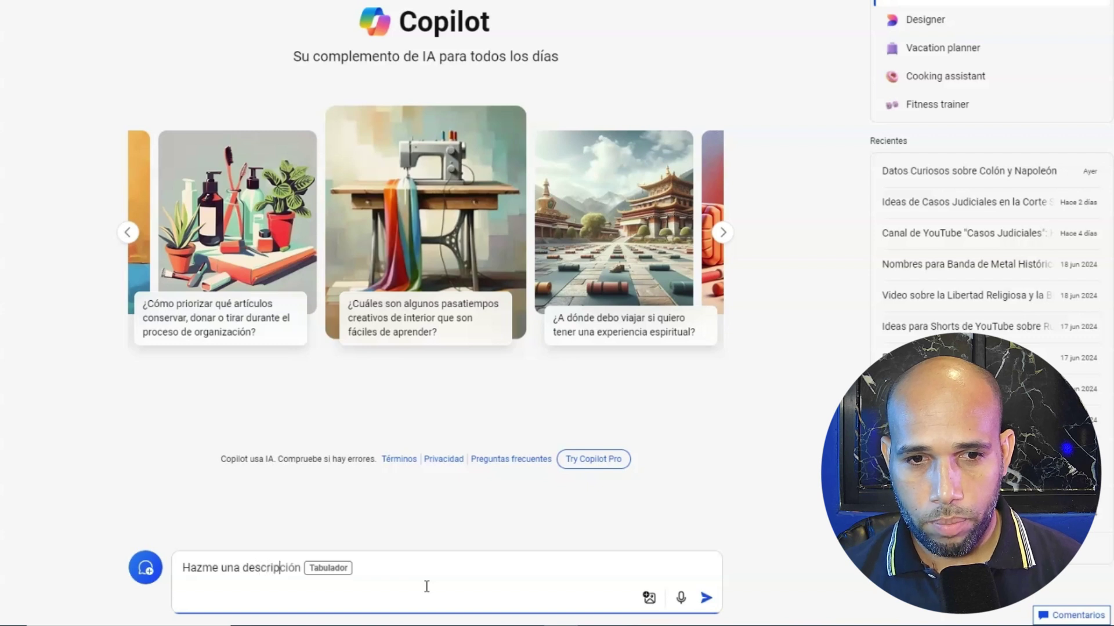
{"action": "type", "text": "cion SEO con emojis para u"}
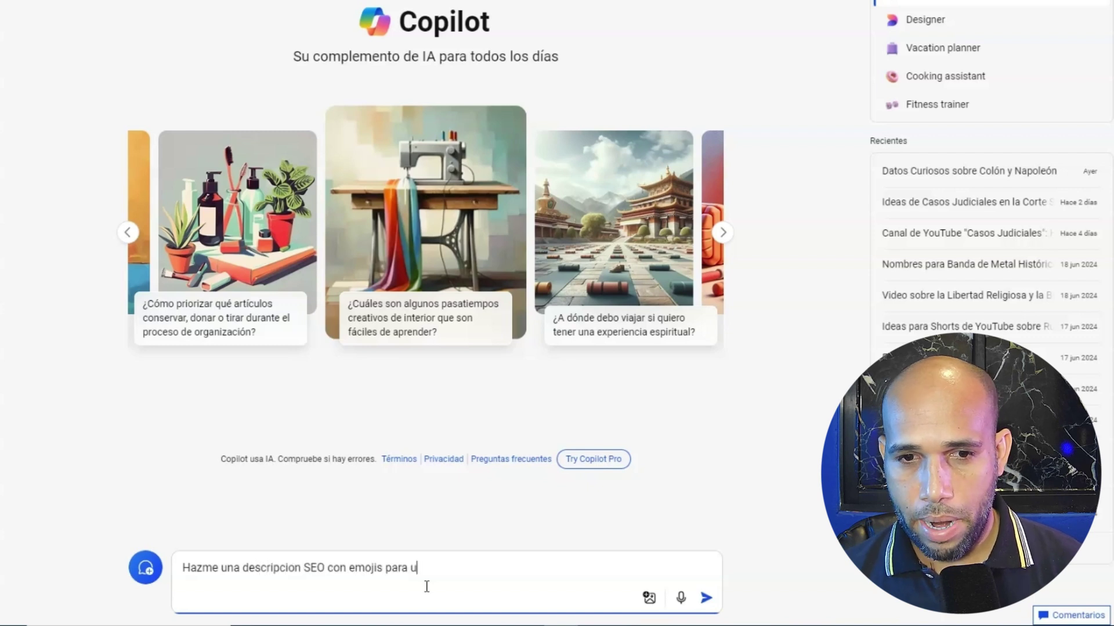
{"action": "type", "text": "na canal de Yp"}
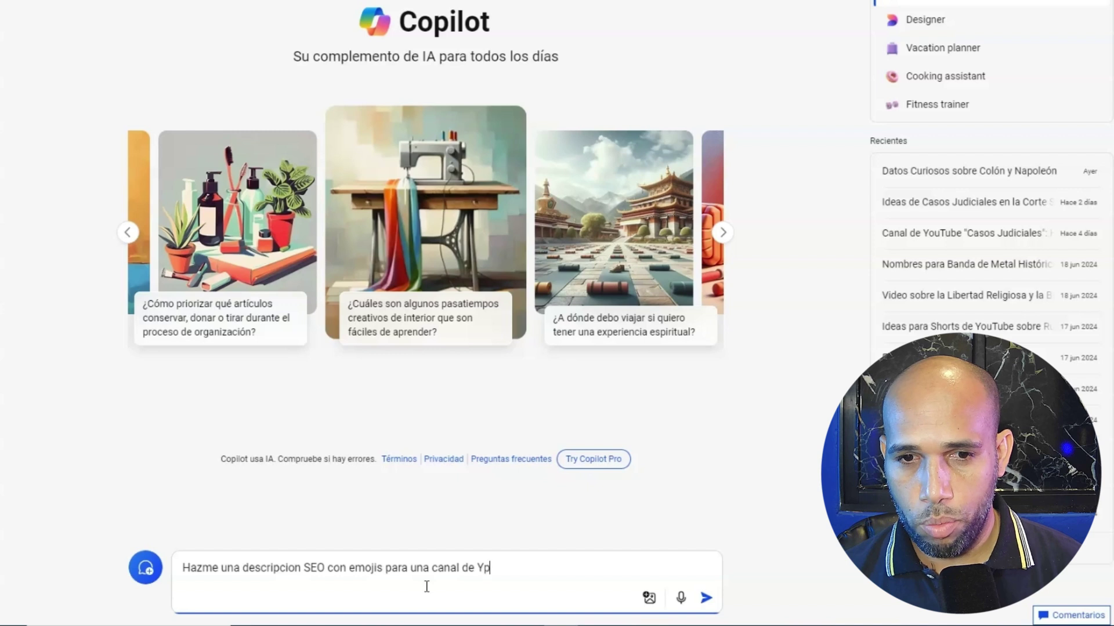
{"action": "key", "text": "BackSpace"}
{"action": "type", "text": "outube llamado Raices"}
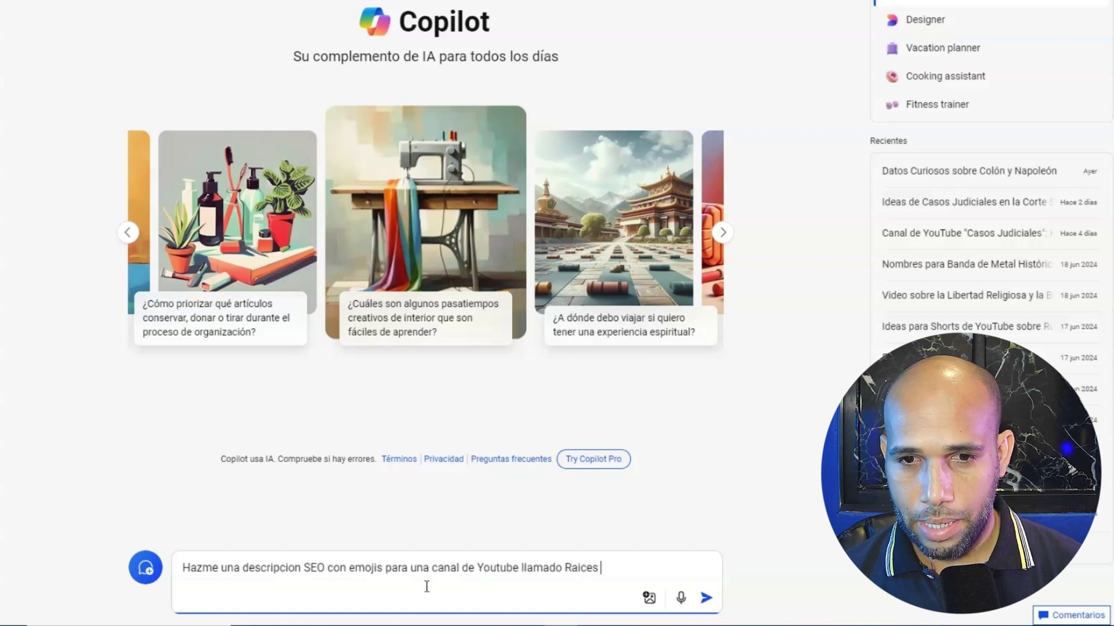
{"action": "type", "text": " h"}
{"action": "key", "text": "BackSpace"}
{"action": "type", "text": "Historicas que tr"}
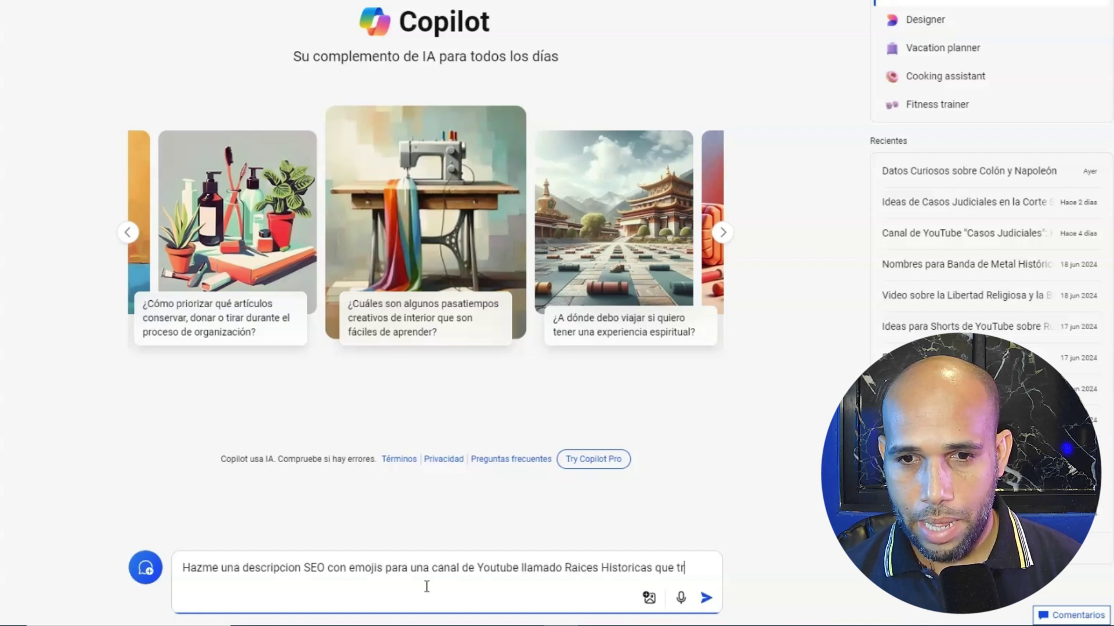
{"action": "type", "text": "ata sobre histo"}
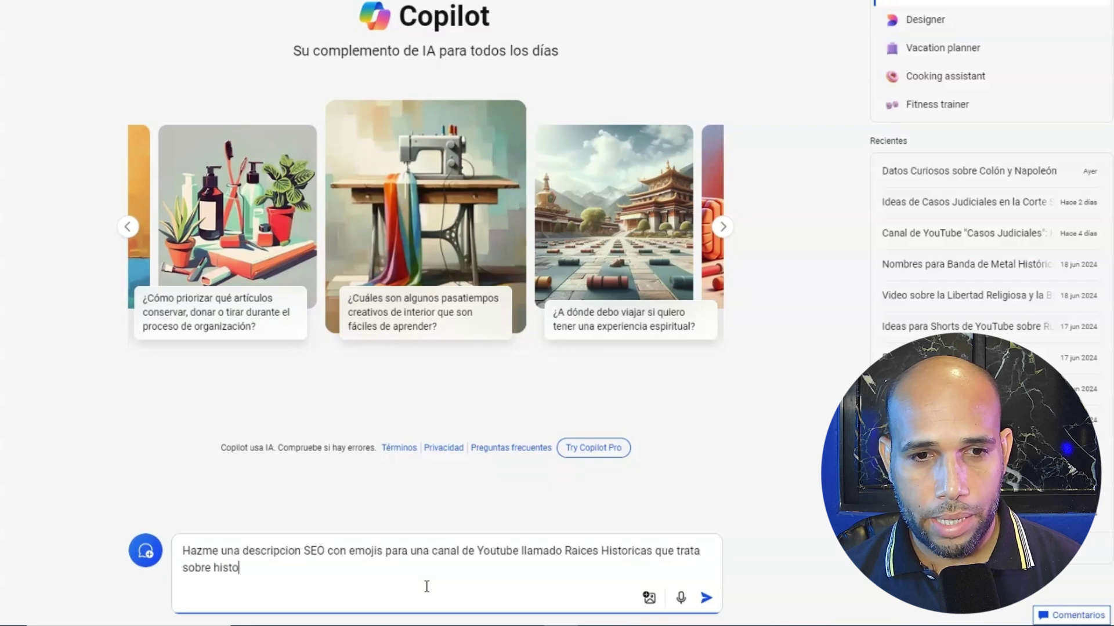
{"action": "type", "text": "rias antiguas."}
{"action": "key", "text": "Return"}
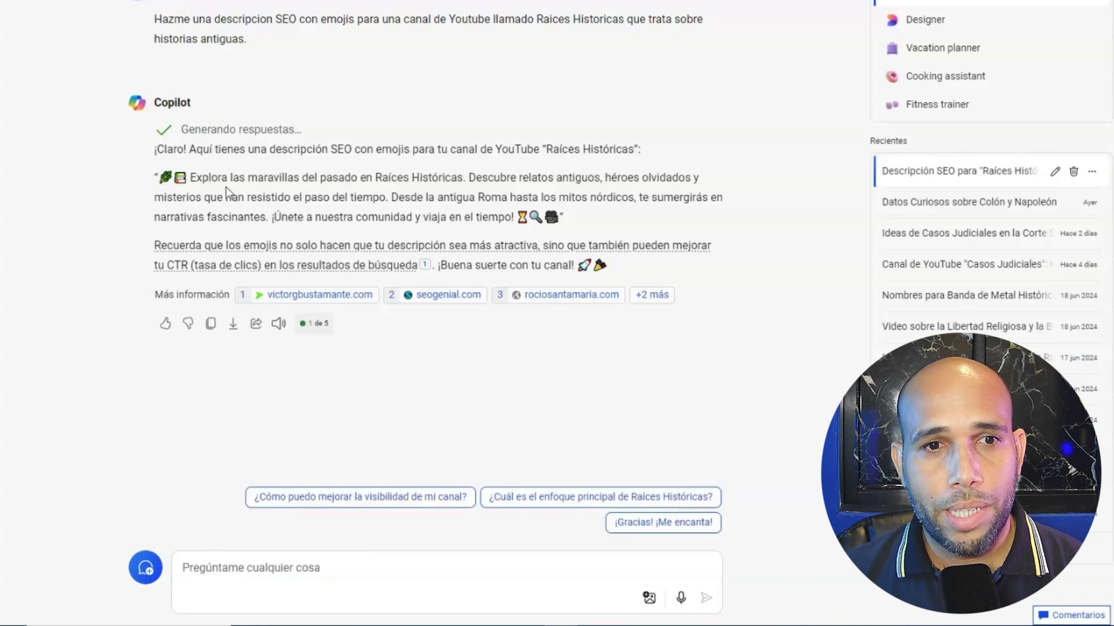
Step: Copy Copilot's generated description and replace the whole existing channel description in YouTube Studio with it
{"action": "left_click_drag", "start_coordinate": [608, 266], "coordinate": [154, 177]}
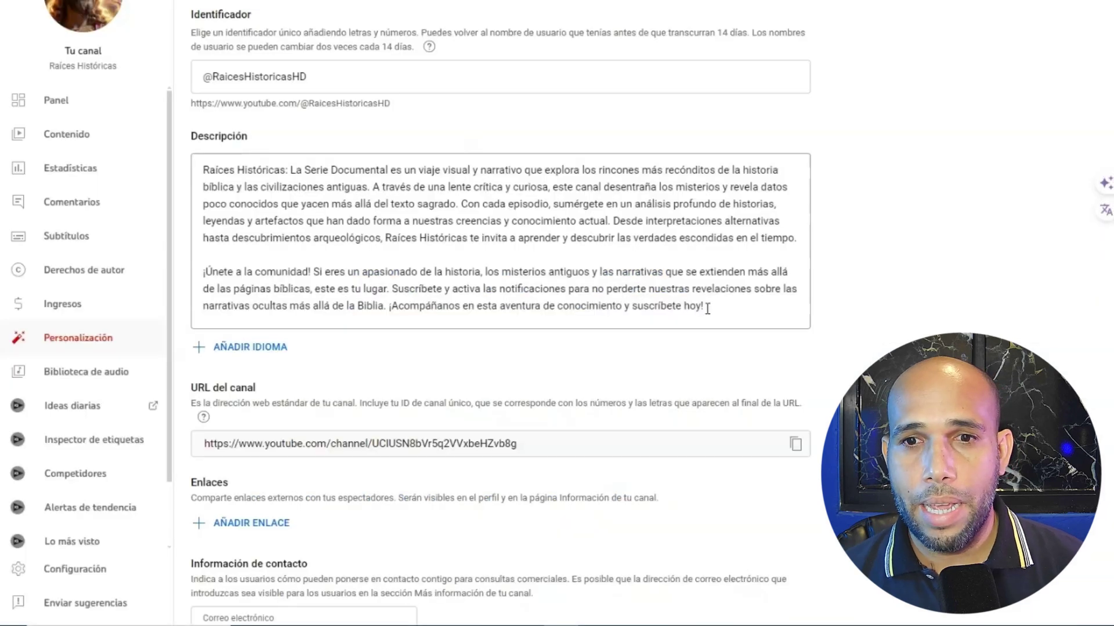
{"action": "left_click_drag", "start_coordinate": [707, 308], "coordinate": [6, 86]}
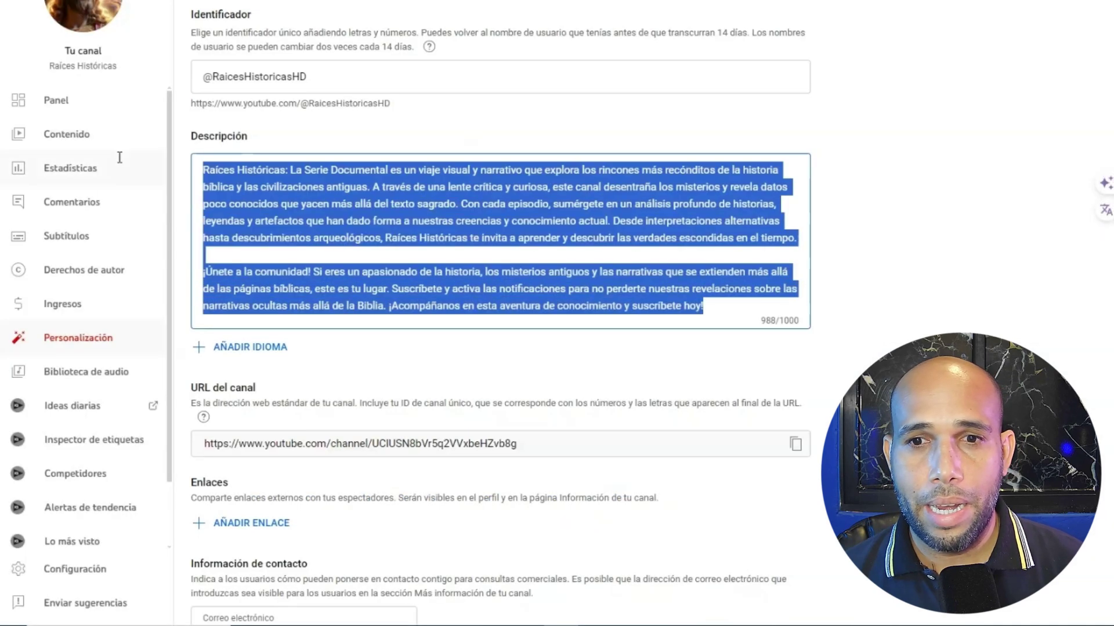
{"action": "key", "text": "ctrl+v"}
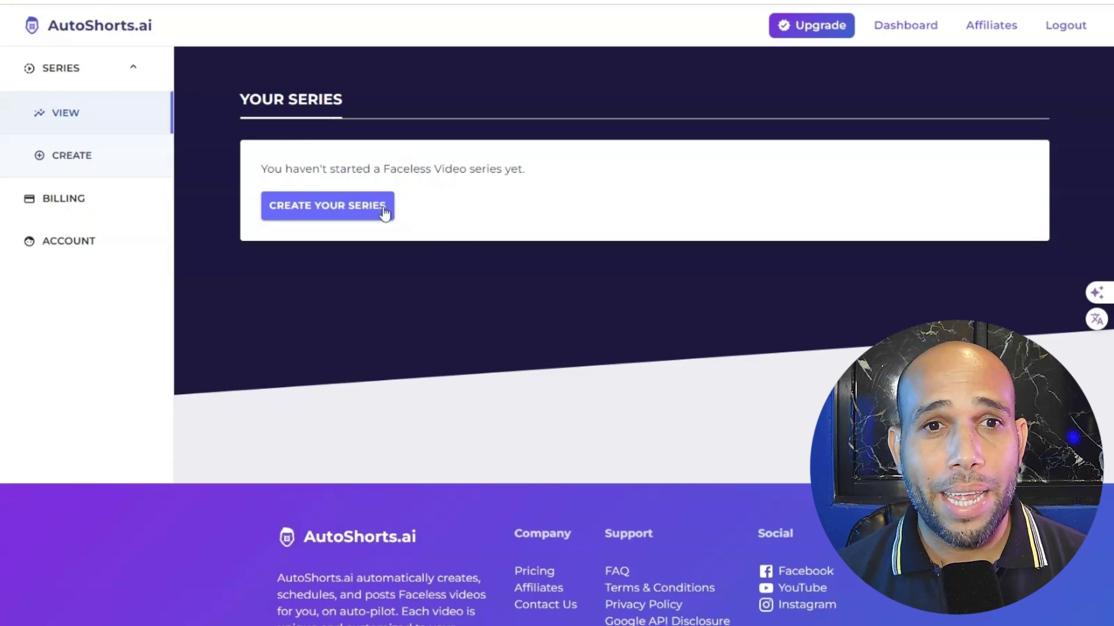
Step: In AutoShorts.ai, start a new series with Email Me Instead as the destination and Interesting History as the content
{"action": "left_click", "coordinate": [348, 216]}
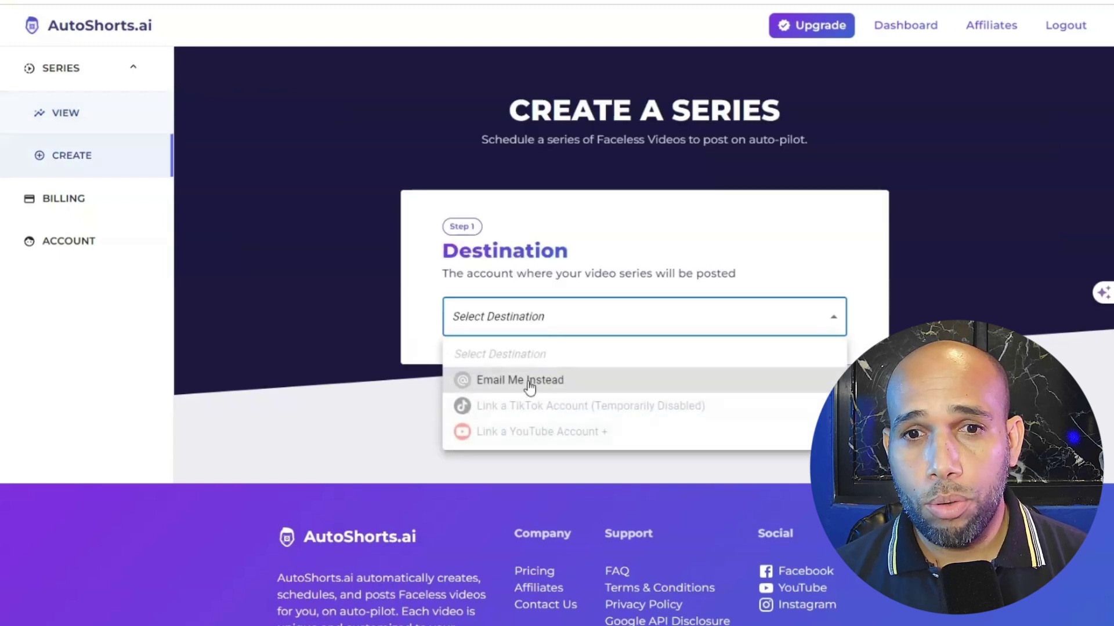
{"action": "left_click", "coordinate": [529, 384]}
{"action": "left_click", "coordinate": [517, 427]}
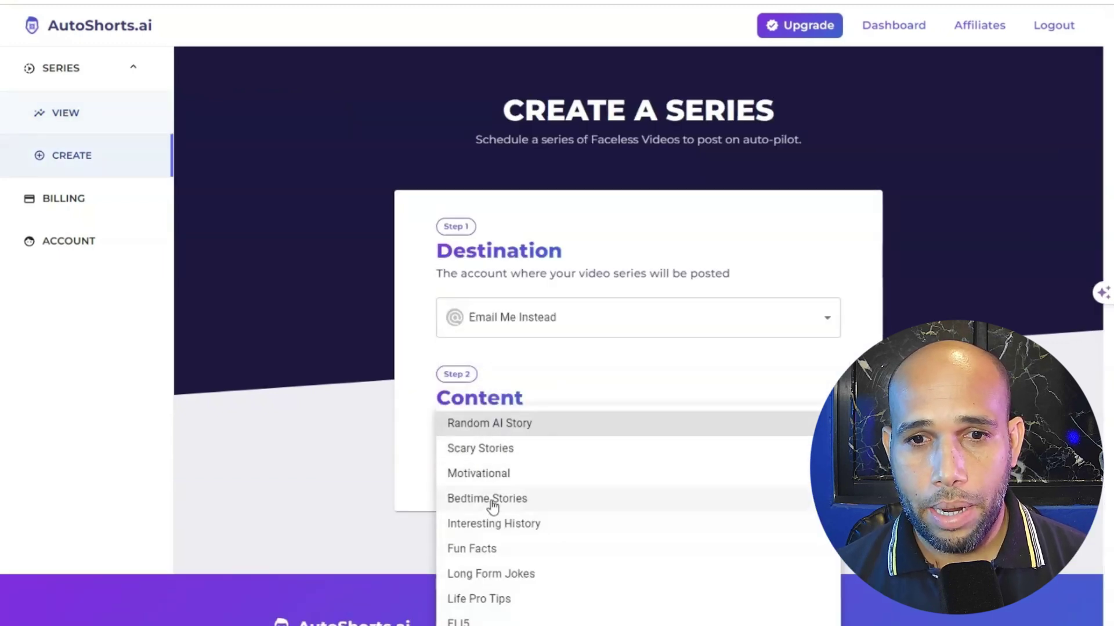
{"action": "left_click", "coordinate": [492, 531]}
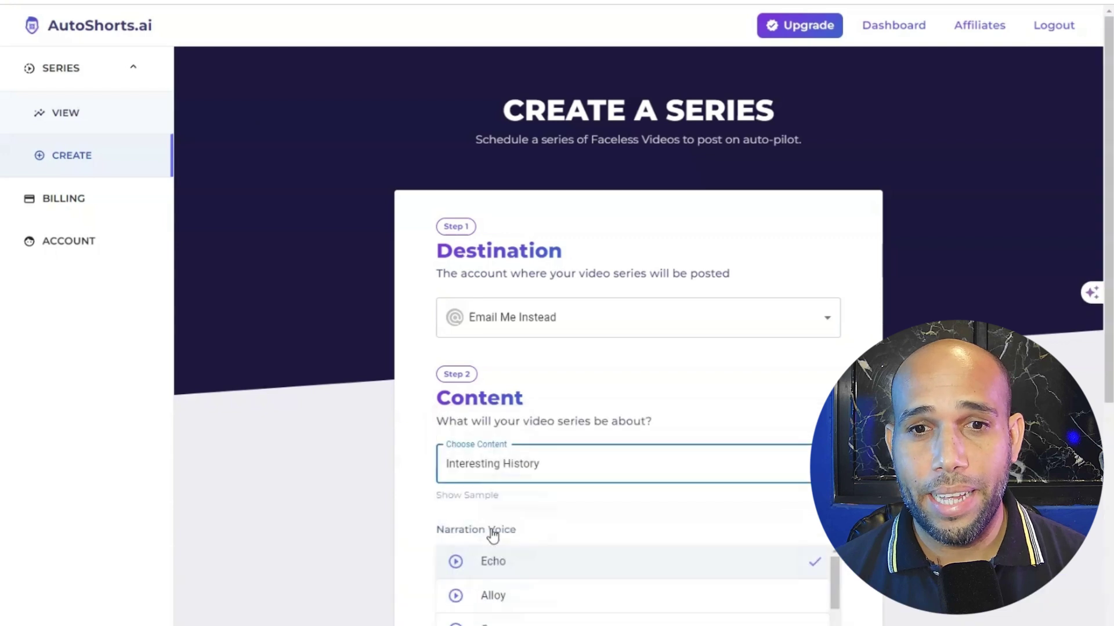
Step: Use the Echo narration voice, Spanish as the video language and a duration of 30 to 60 seconds, and create the series
{"action": "scroll", "coordinate": [493, 529], "scroll_direction": "down", "scroll_amount": 5}
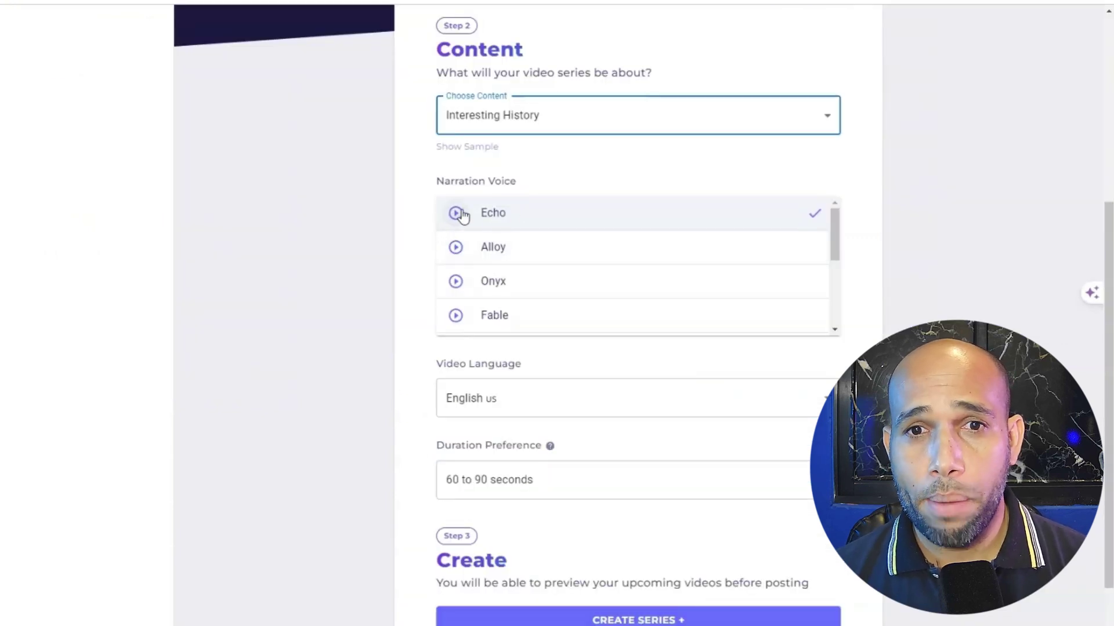
{"action": "left_click", "coordinate": [542, 214]}
{"action": "left_click", "coordinate": [529, 399]}
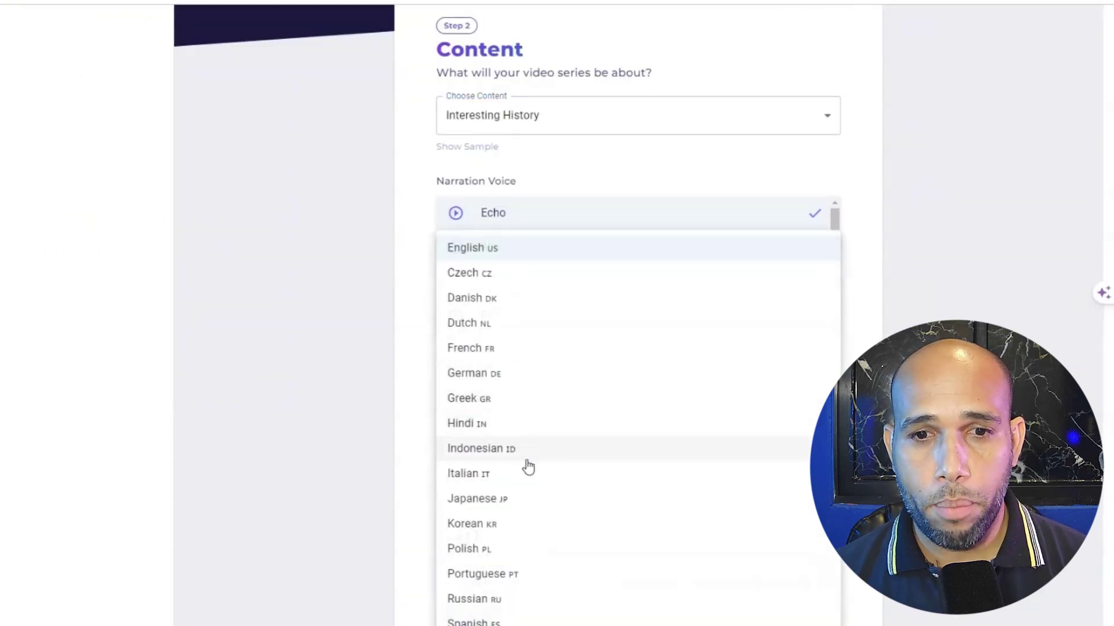
{"action": "left_click", "coordinate": [473, 621]}
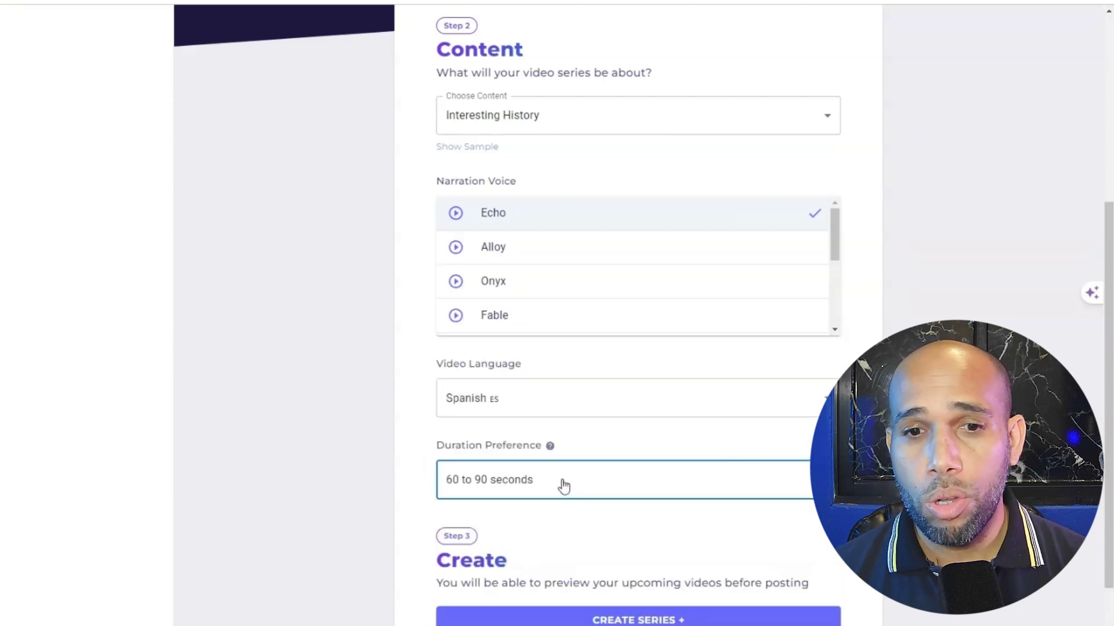
{"action": "left_click", "coordinate": [562, 486]}
{"action": "left_click", "coordinate": [490, 519]}
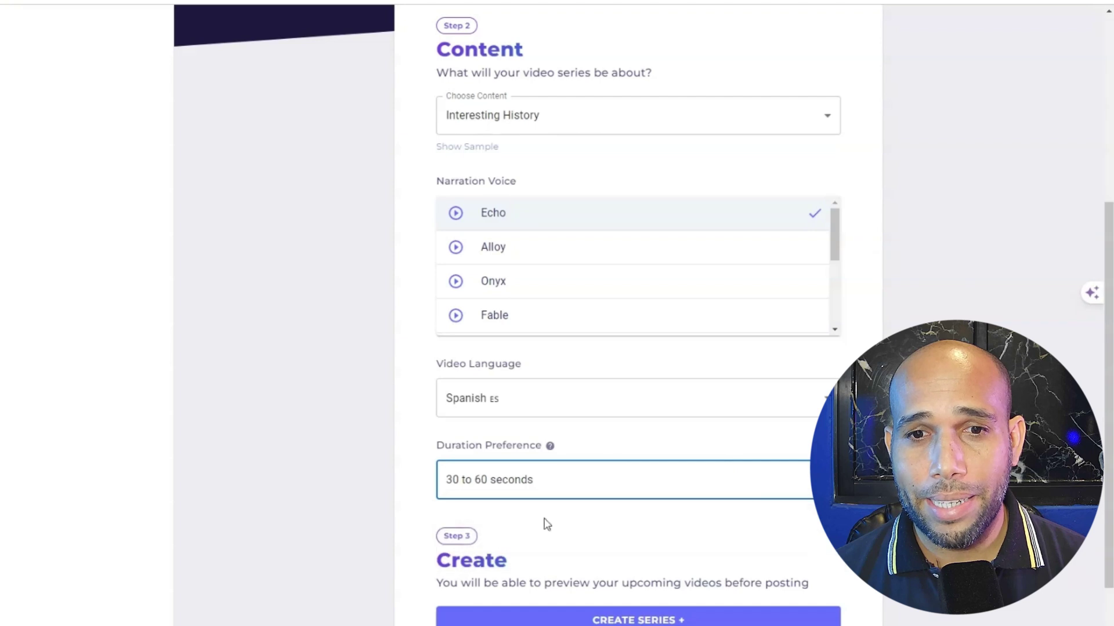
{"action": "left_click", "coordinate": [640, 620]}
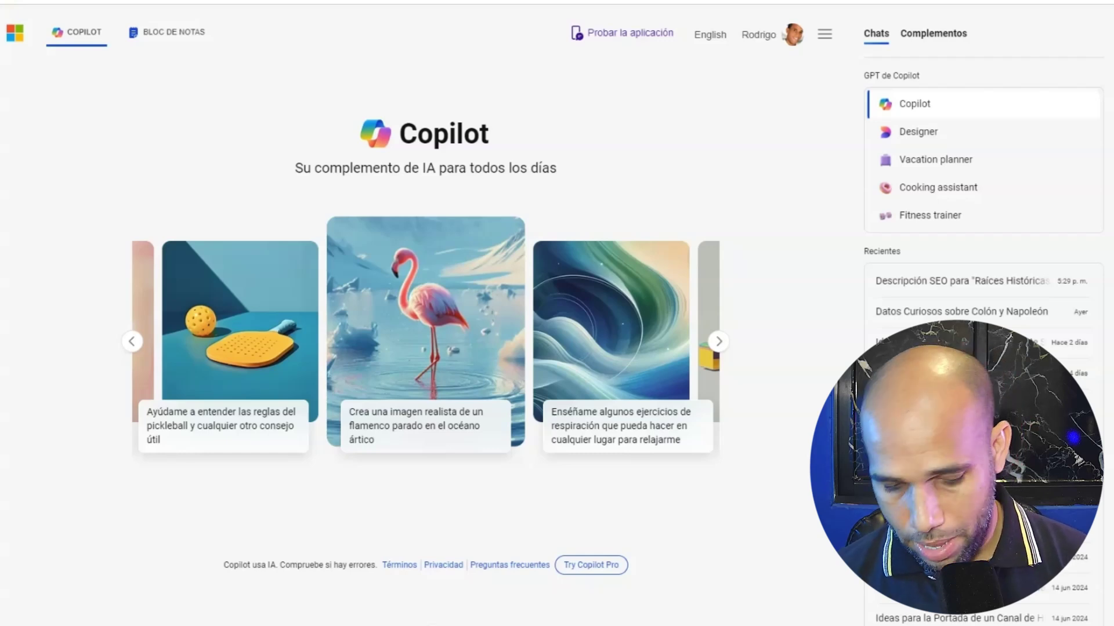
Step: In Copilot, ask "sugiereme 10 personajes historicos que tengan muchas busquedas para crear videos en Youtube shorts"
{"action": "type", "text": "sugiereme 10 "}
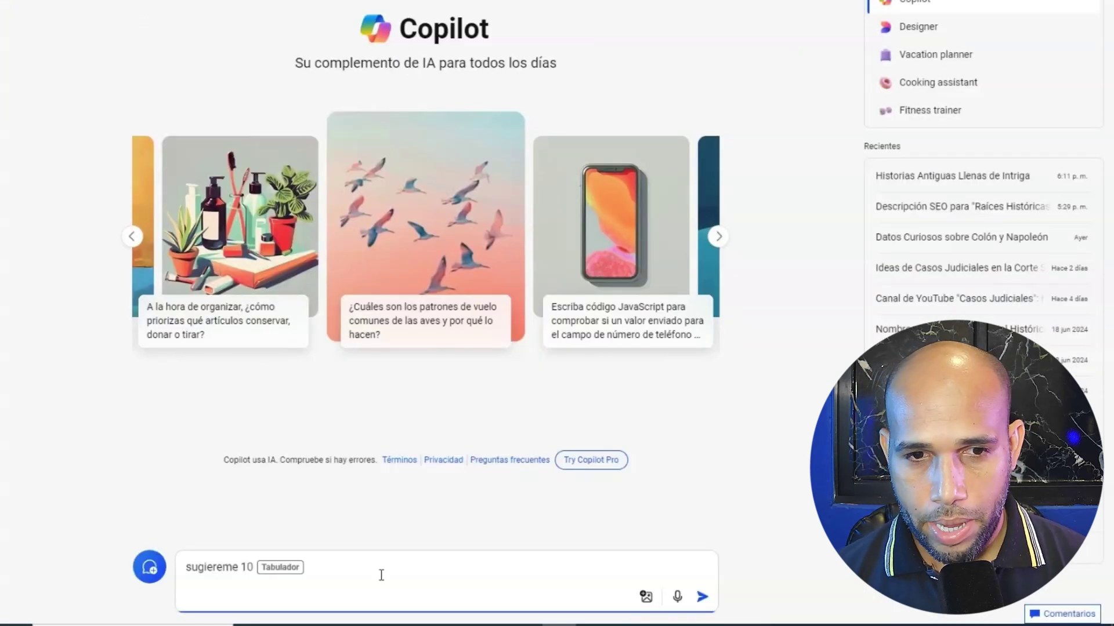
{"action": "type", "text": "personas"}
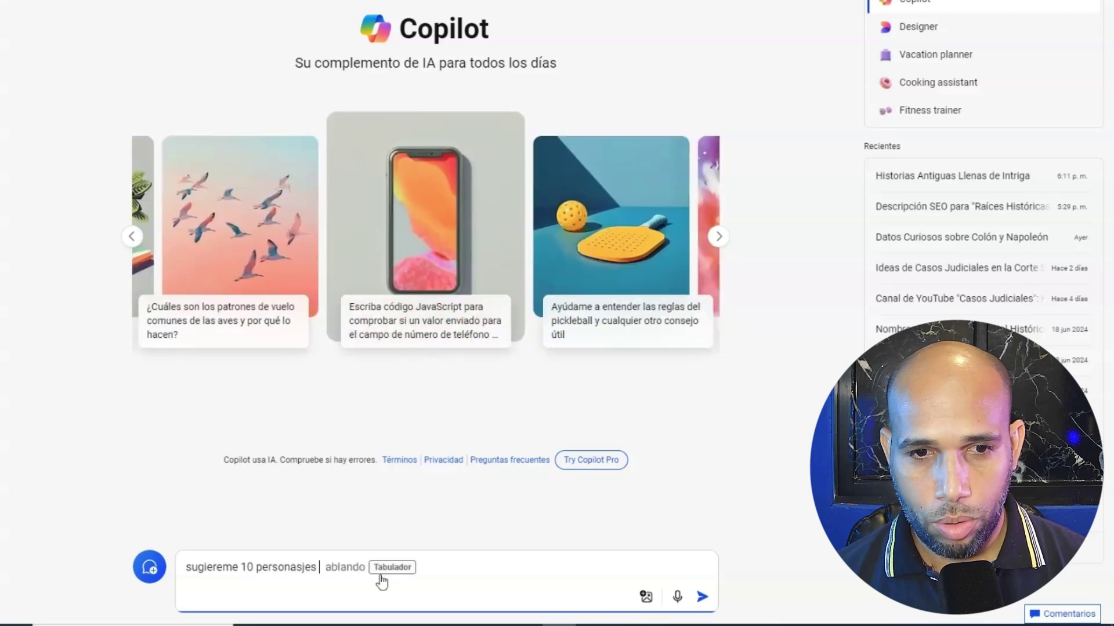
{"action": "key", "text": "BackSpace"}
{"action": "type", "text": "jes historicos que tengan "}
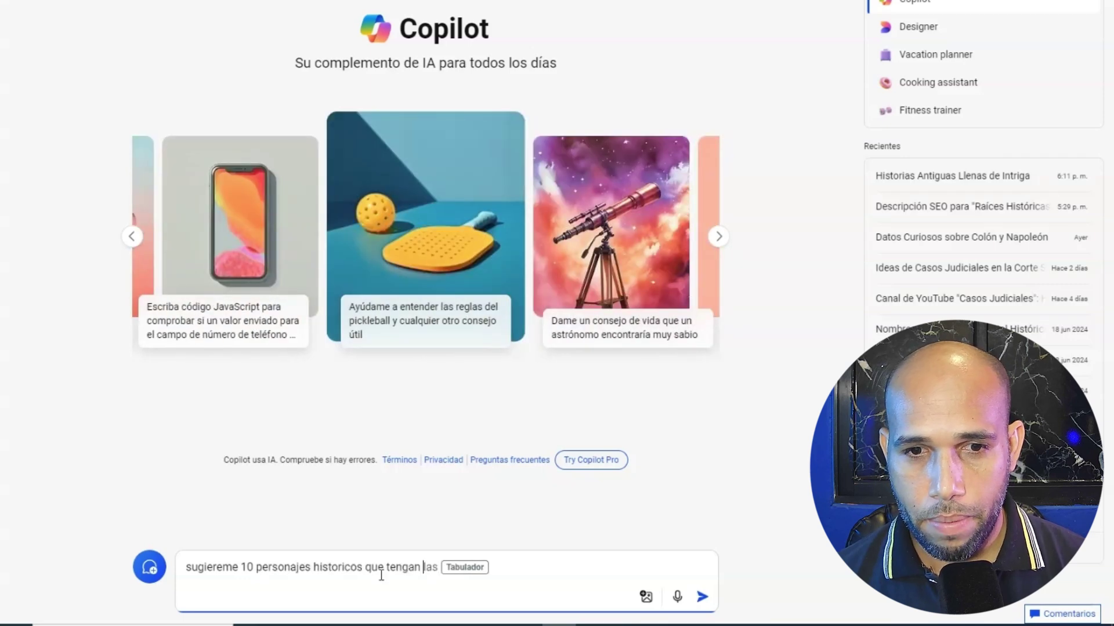
{"action": "type", "text": "muchoas busqu"}
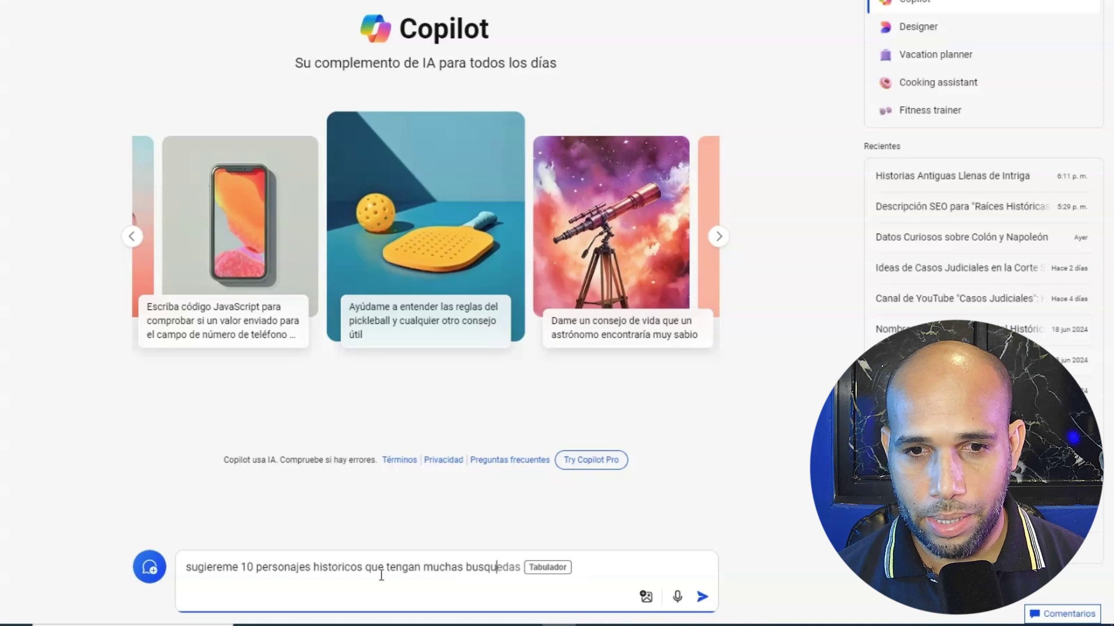
{"action": "type", "text": "edas para crear videos "}
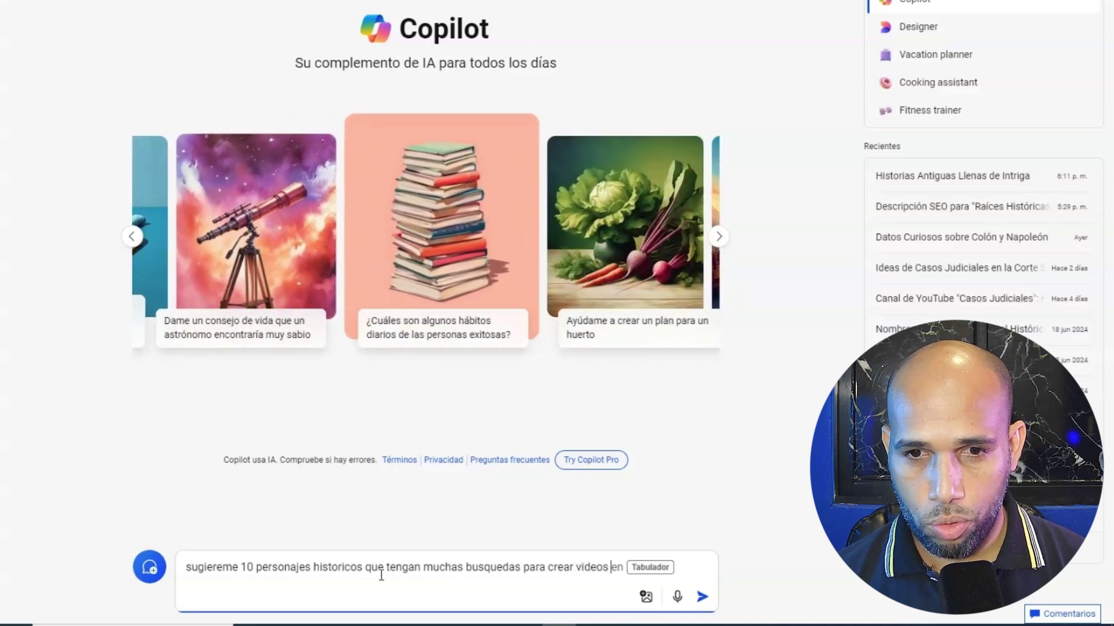
{"action": "type", "text": "en"}
{"action": "key", "text": "Tab"}
{"action": "type", "text": "shorts"}
{"action": "key", "text": "Return"}
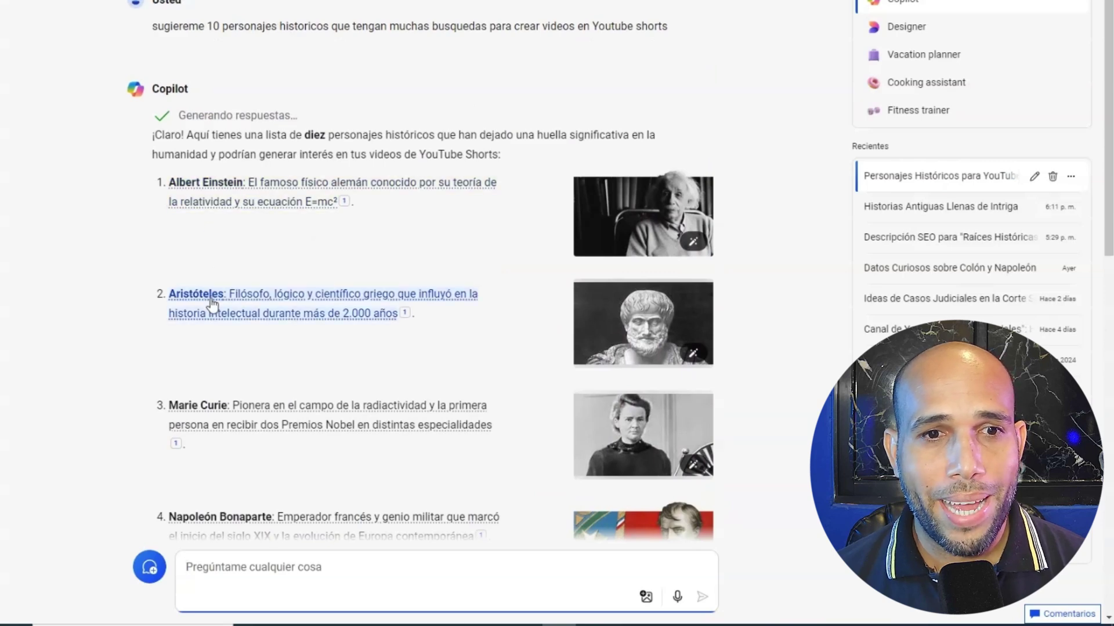
Step: Review the suggested historical figures, copy Napoleón Bonaparte's name, and ask "dime 10 temas intrigantes sobre Napoleón Bonaparte"
{"action": "scroll", "coordinate": [177, 293], "scroll_direction": "down", "scroll_amount": 5}
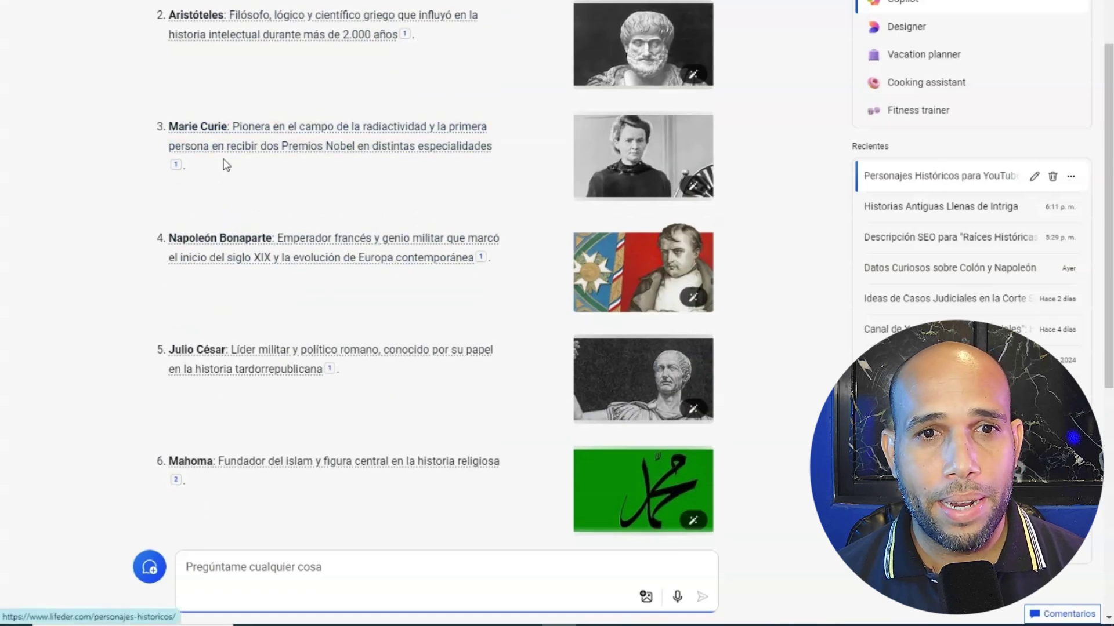
{"action": "scroll", "coordinate": [222, 165], "scroll_direction": "up", "scroll_amount": 5}
{"action": "scroll", "coordinate": [215, 301], "scroll_direction": "down", "scroll_amount": 4}
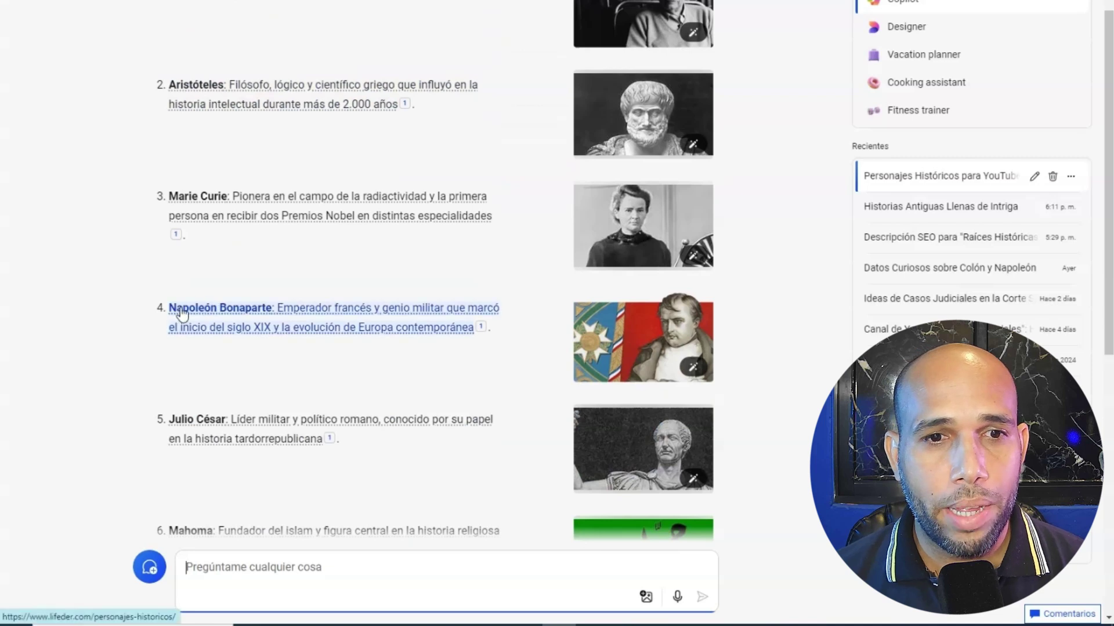
{"action": "left_click_drag", "start_coordinate": [168, 308], "coordinate": [272, 308]}
{"action": "scroll", "coordinate": [272, 308], "scroll_direction": "down", "scroll_amount": 1}
{"action": "left_click", "coordinate": [316, 573]}
{"action": "type", "text": "dime 1"}
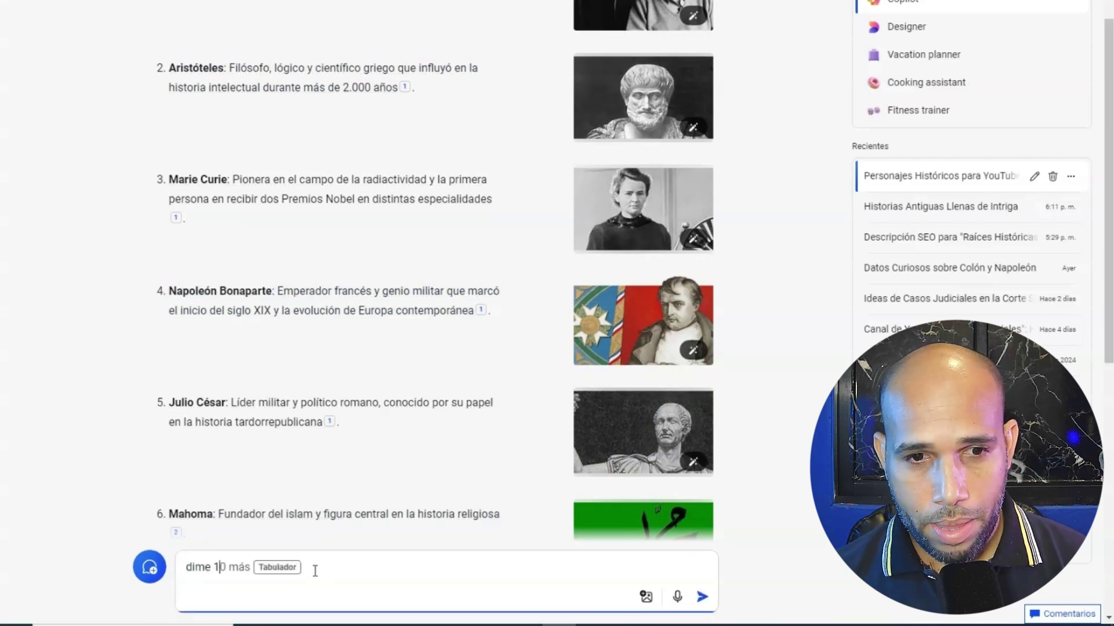
{"action": "type", "text": "0 temas in"}
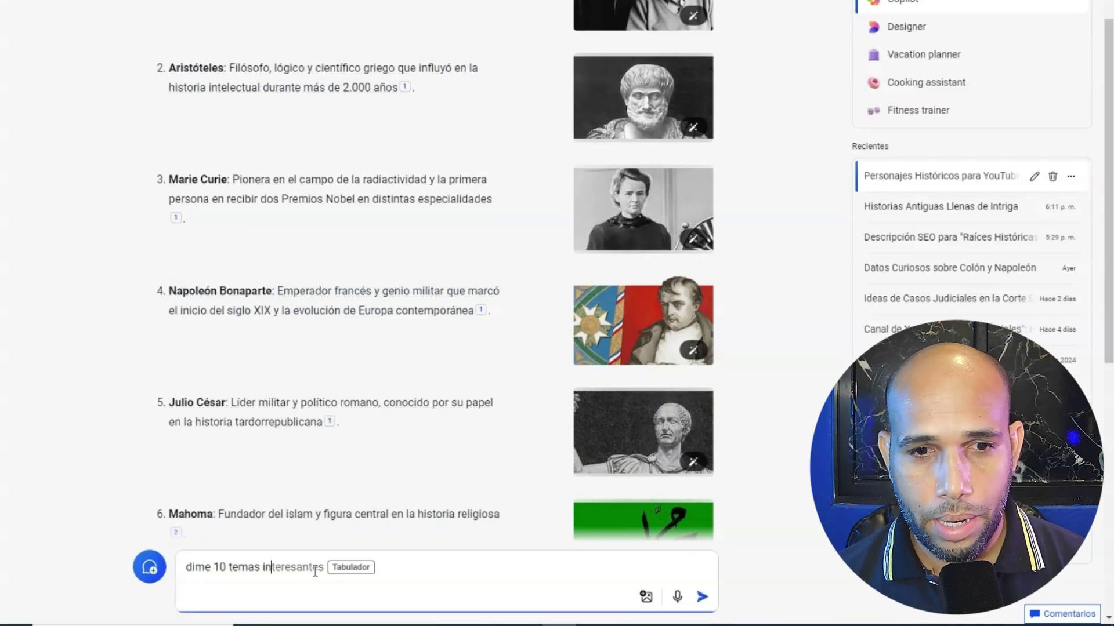
{"action": "type", "text": "teresantes sobre Napoleón Bonaparte"}
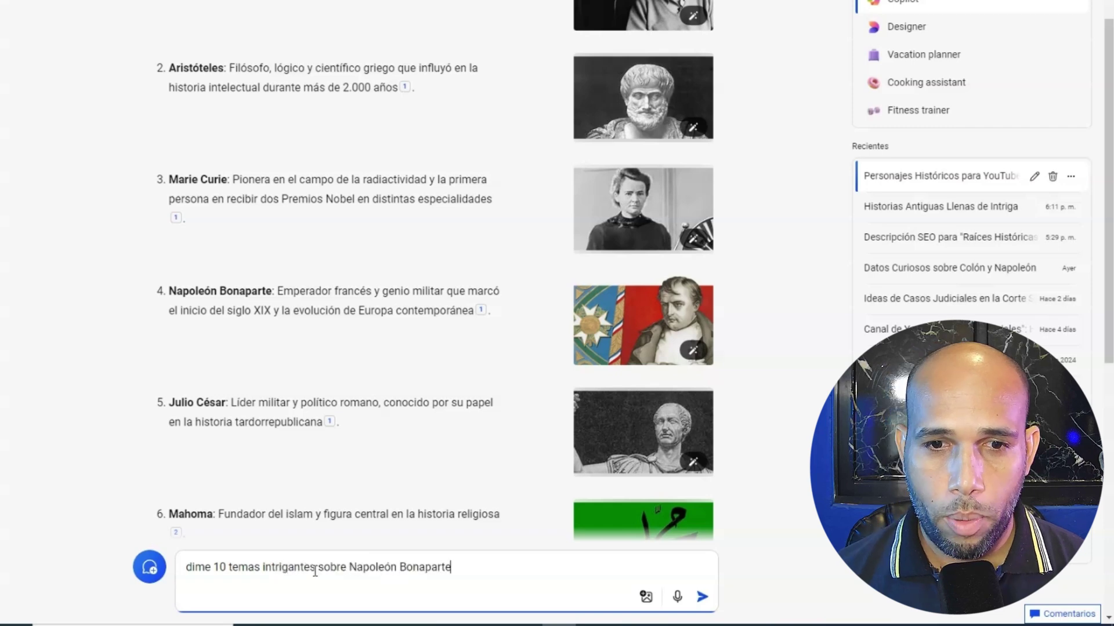
{"action": "key", "text": "Return"}
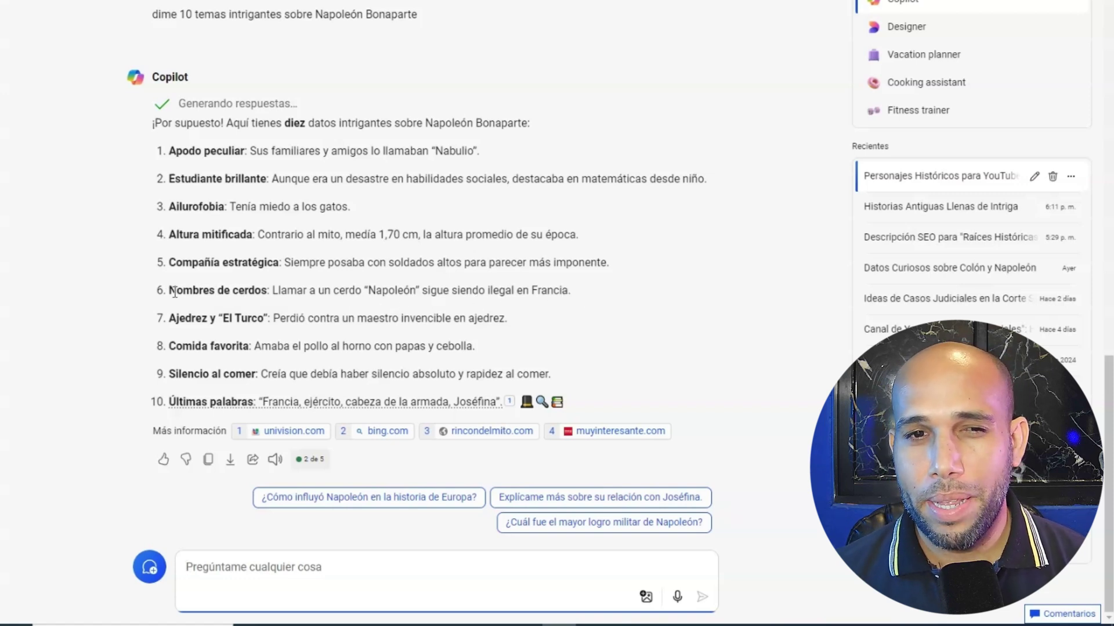
Step: In ChatGPT, complete the 50-second YouTube short request with "En francia es ilegal llamarle Napoleon a un Cerdo" and send it
{"action": "left_click_drag", "start_coordinate": [411, 290], "coordinate": [331, 290]}
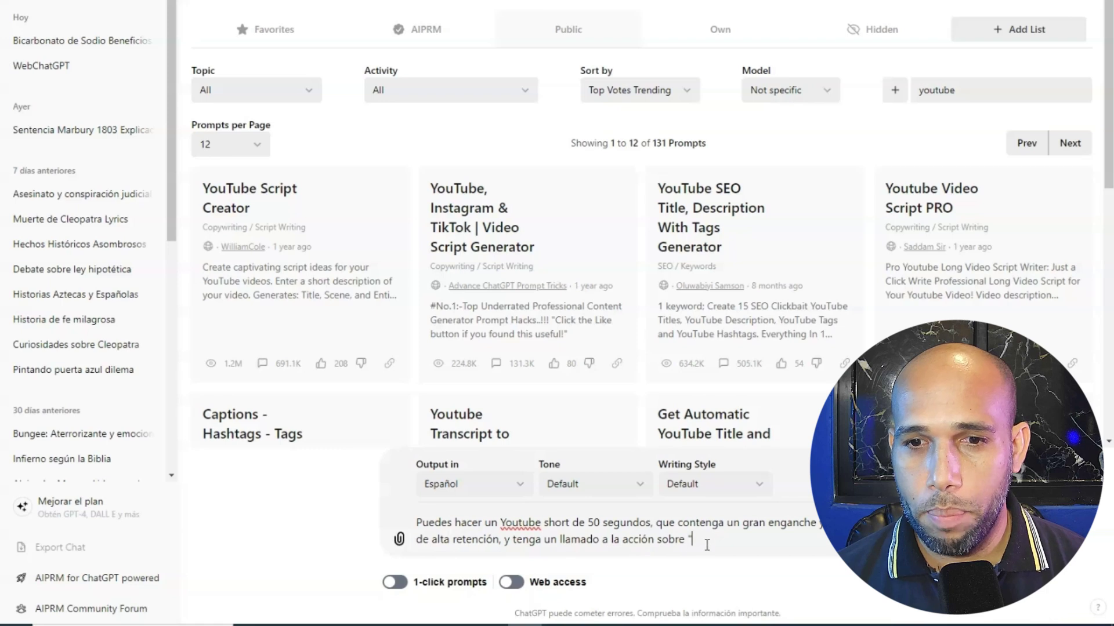
{"action": "type", "text": "francia es "}
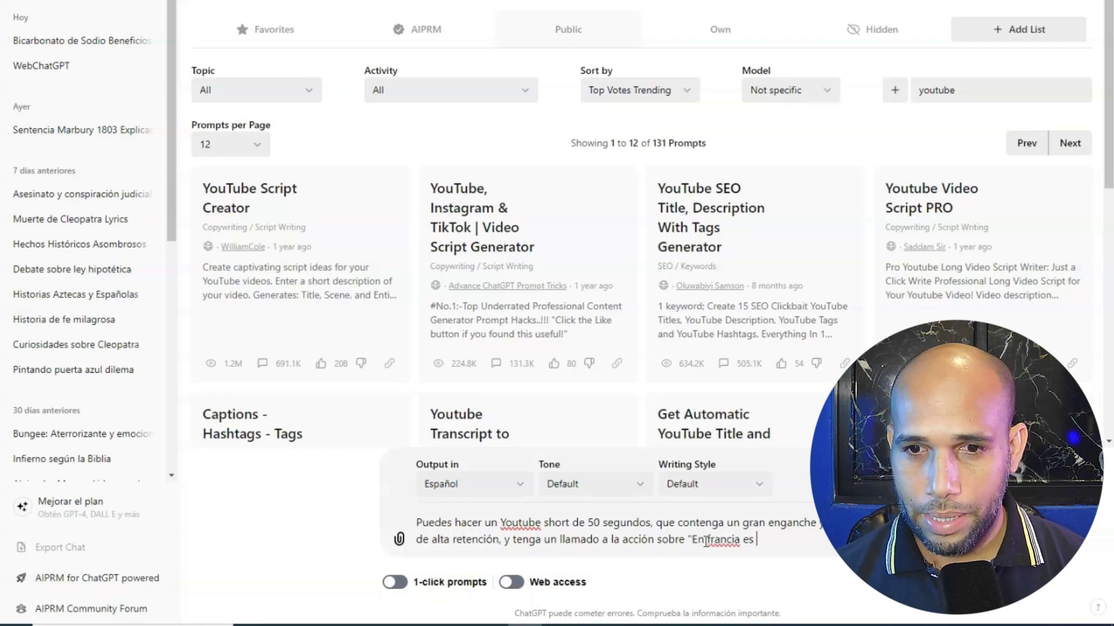
{"action": "type", "text": "ilegal llam"}
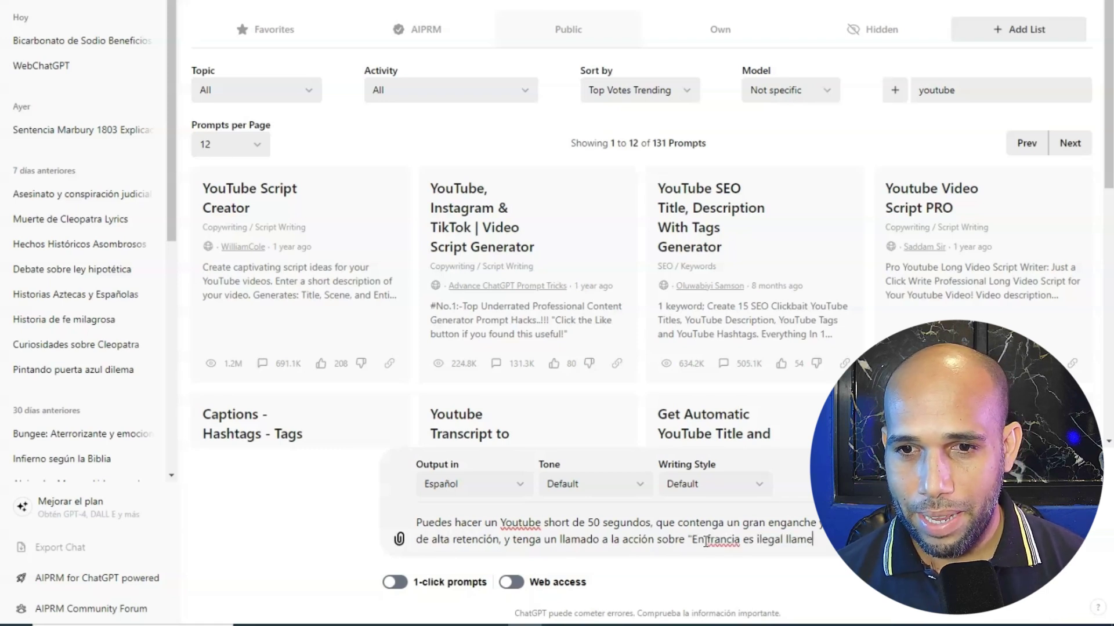
{"action": "type", "text": "arle Napoleon a un C"}
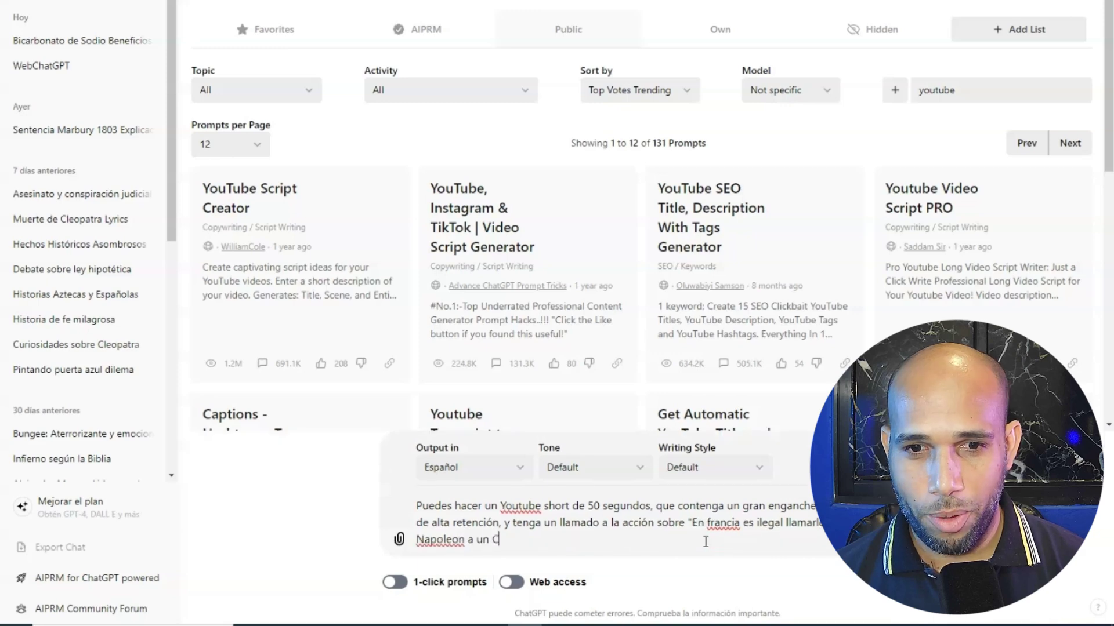
{"action": "type", "text": "erdo\""}
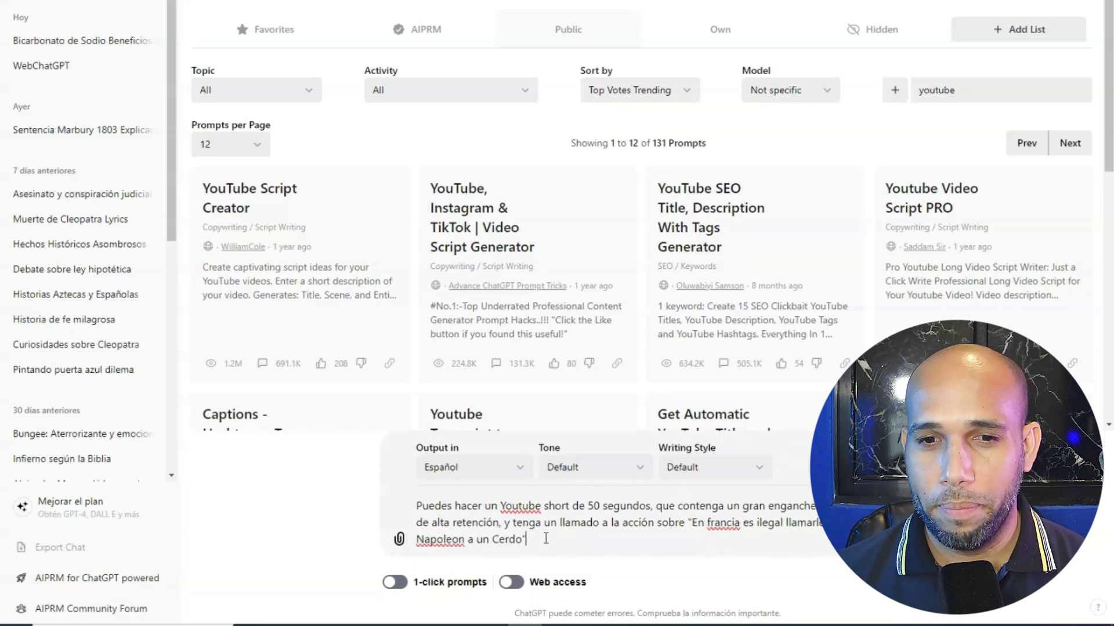
{"action": "key", "text": "Return"}
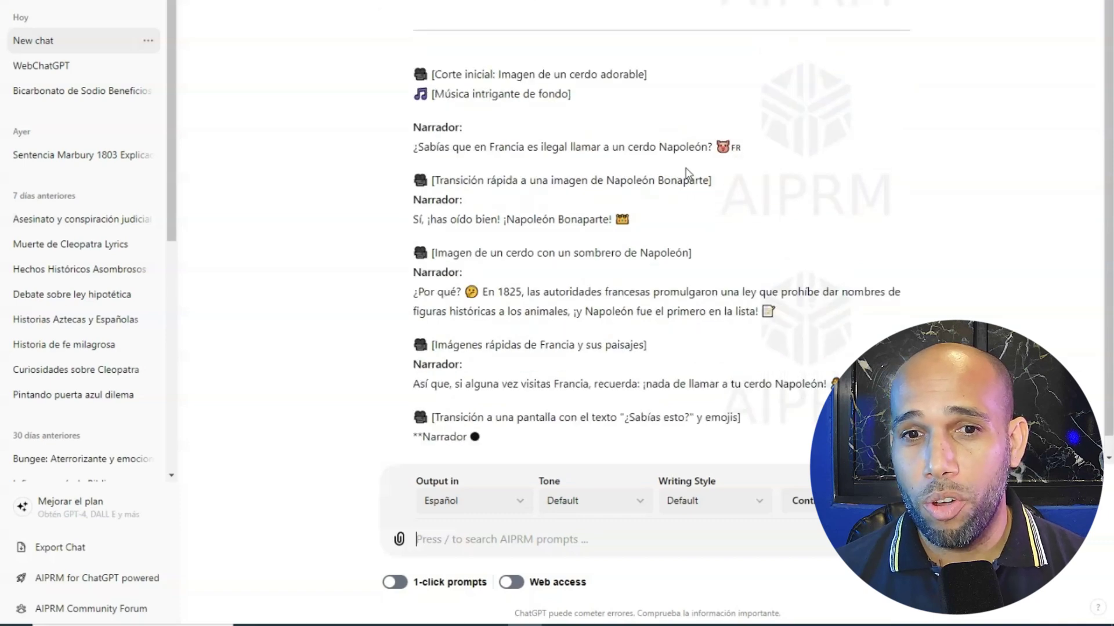
Step: Ask ChatGPT to remove the music and image suggestions and the "narrador" labels from the script, and begin a follow-up with "por favor quita"
{"action": "scroll", "coordinate": [492, 135], "scroll_direction": "up", "scroll_amount": 1}
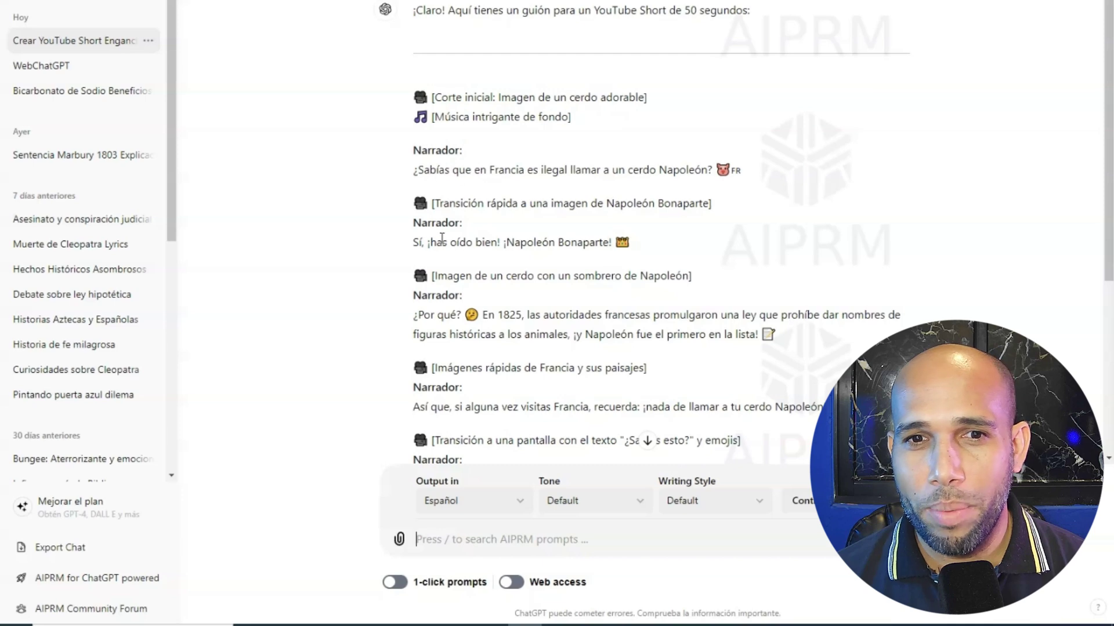
{"action": "scroll", "coordinate": [442, 238], "scroll_direction": "down", "scroll_amount": 5}
{"action": "scroll", "coordinate": [441, 174], "scroll_direction": "up", "scroll_amount": 5}
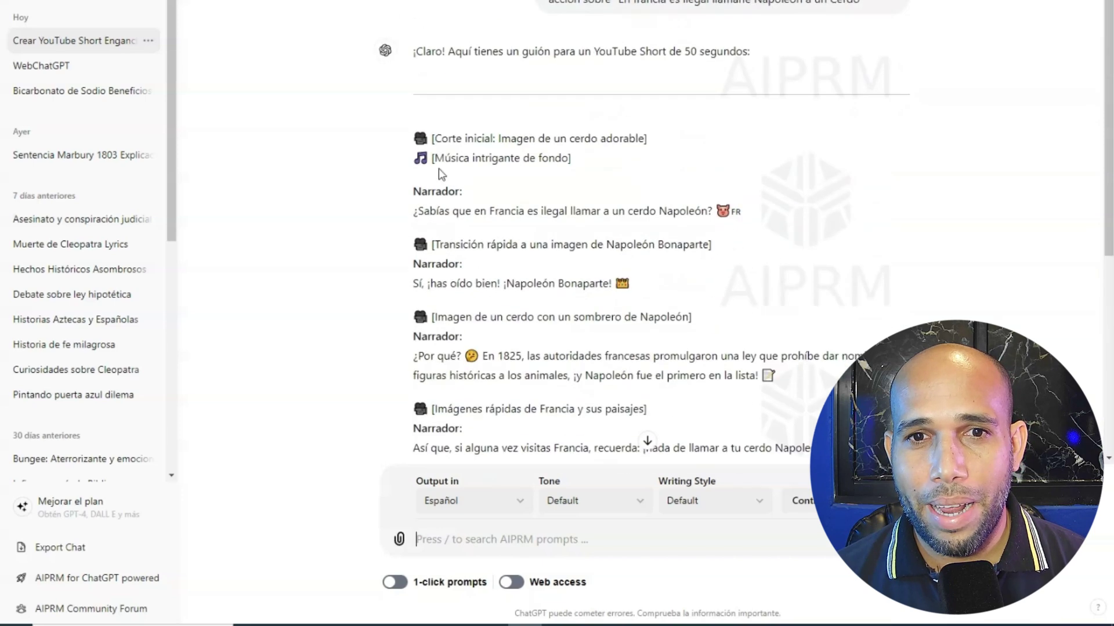
{"action": "scroll", "coordinate": [442, 174], "scroll_direction": "down", "scroll_amount": 6}
{"action": "scroll", "coordinate": [443, 226], "scroll_direction": "up", "scroll_amount": 5}
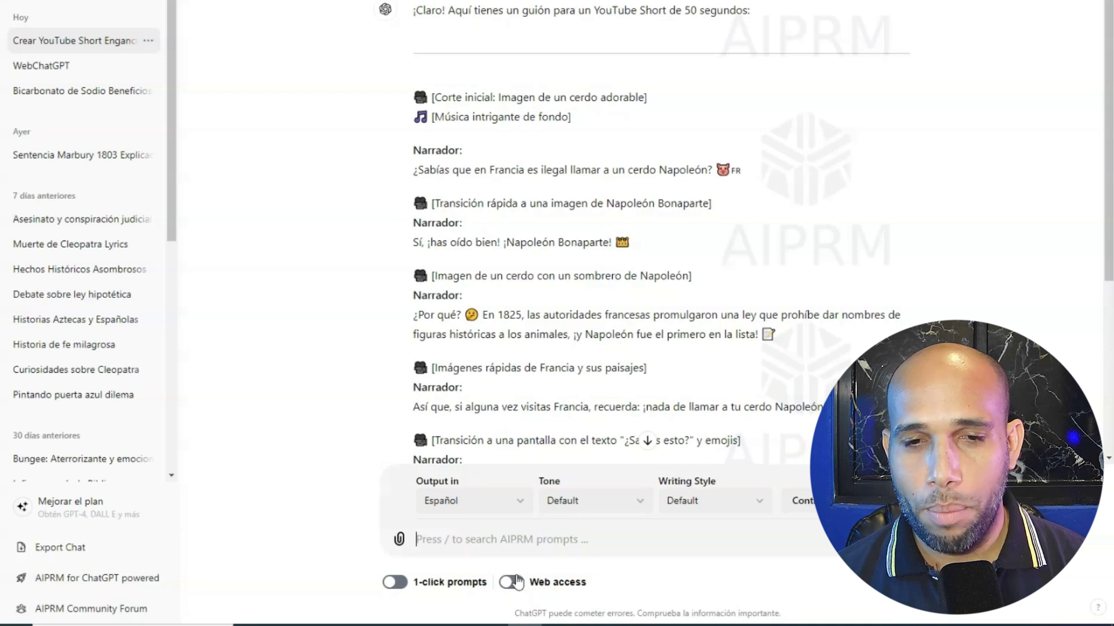
{"action": "type", "text": "Puede"}
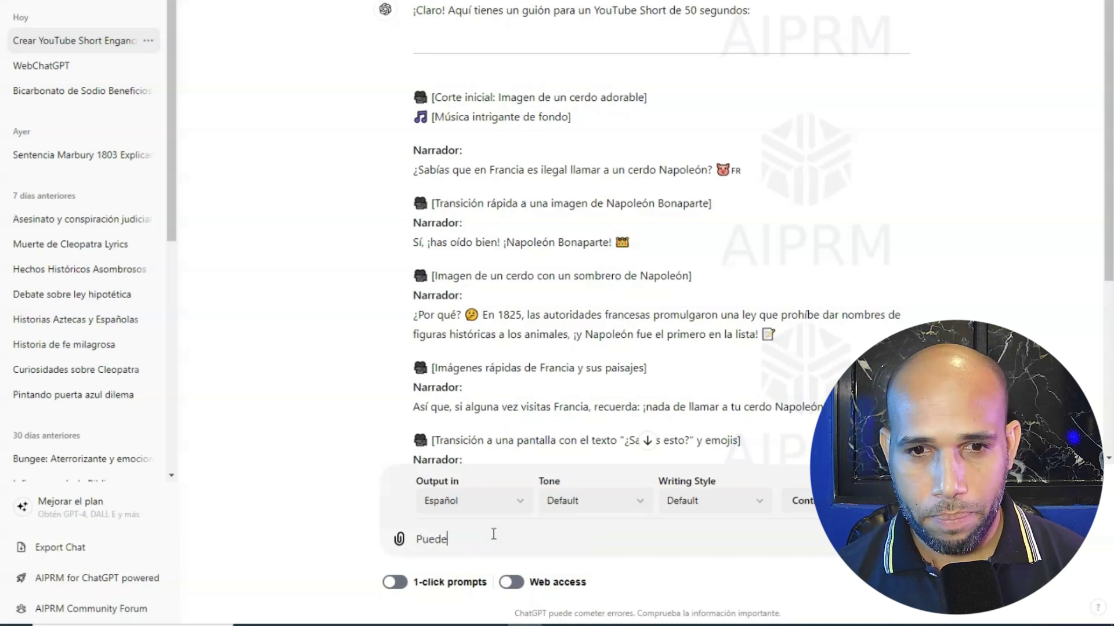
{"action": "type", "text": "s quitar las partes donde me su"}
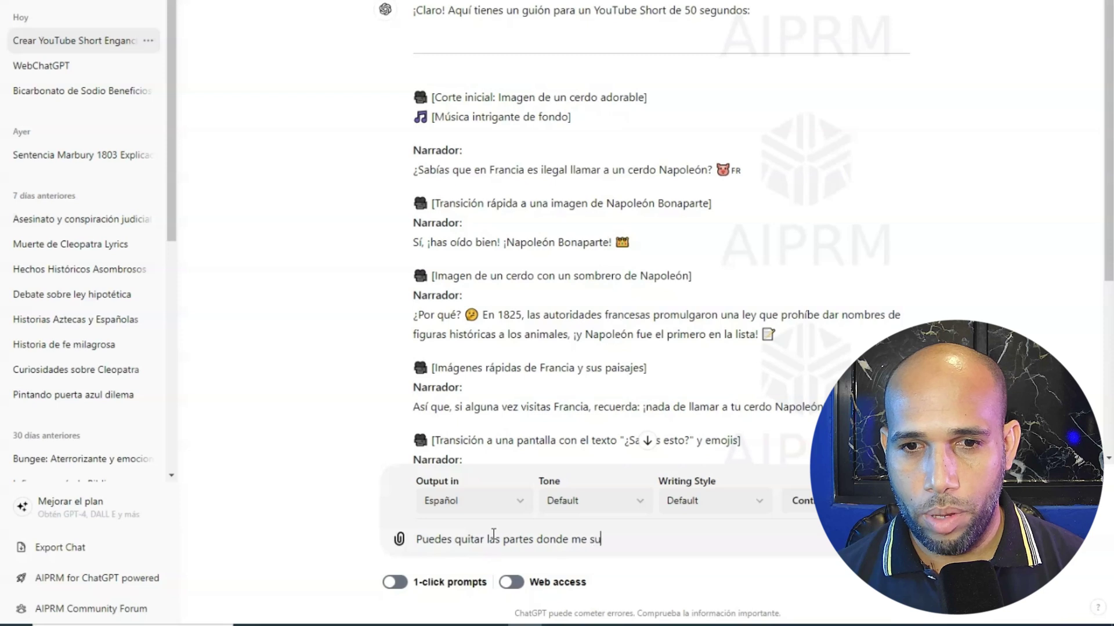
{"action": "type", "text": "gieres la musi"}
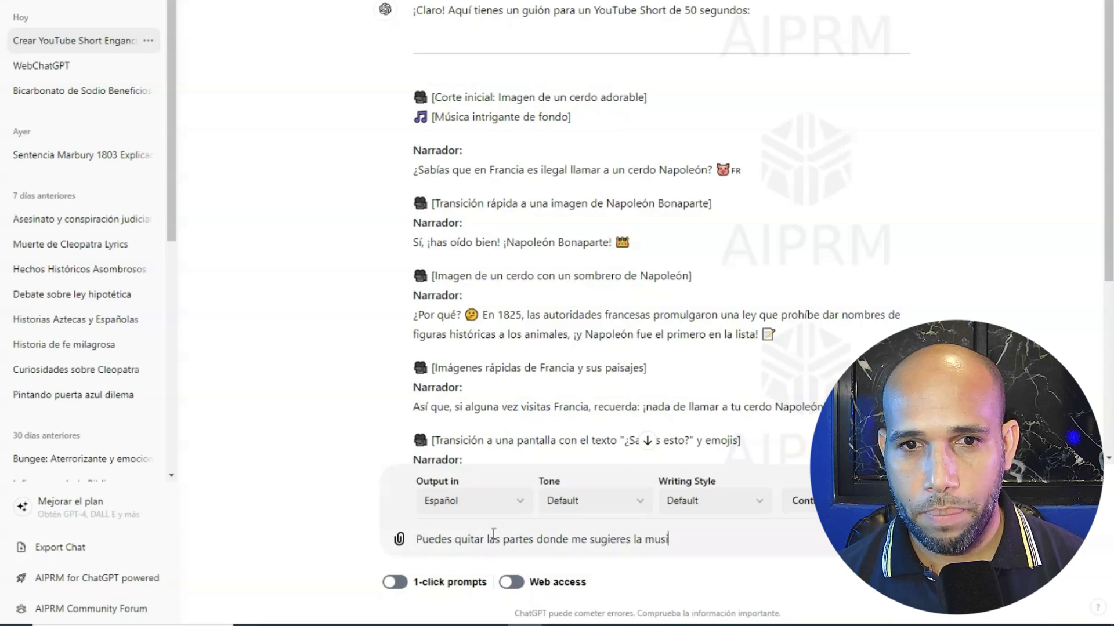
{"action": "type", "text": "ca e imagenes y tambien "}
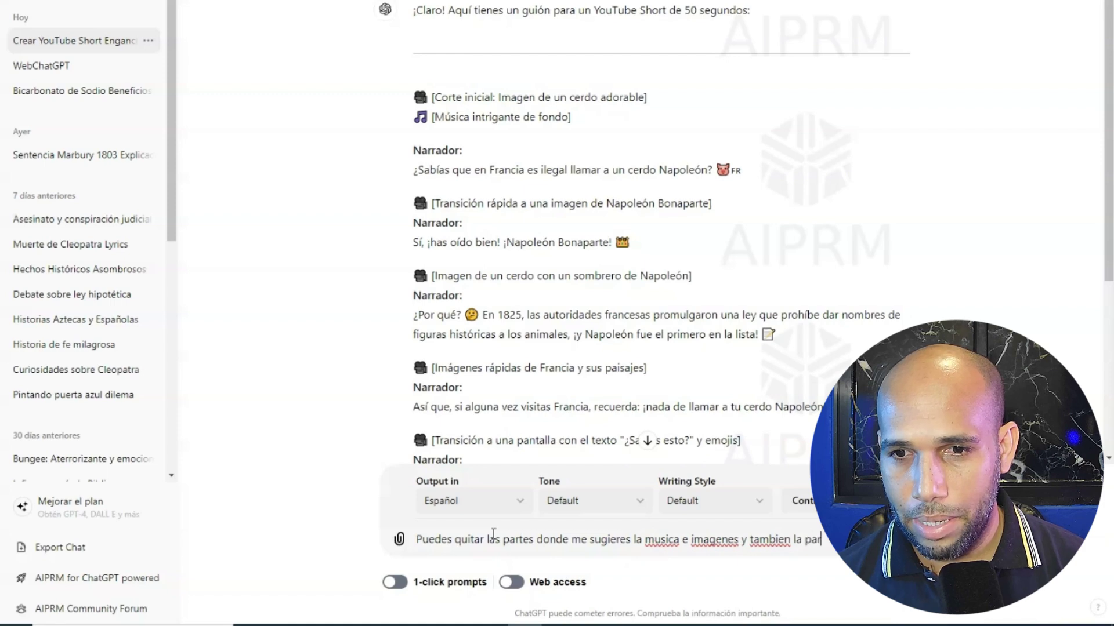
{"action": "type", "text": "la parte que dice narrador"}
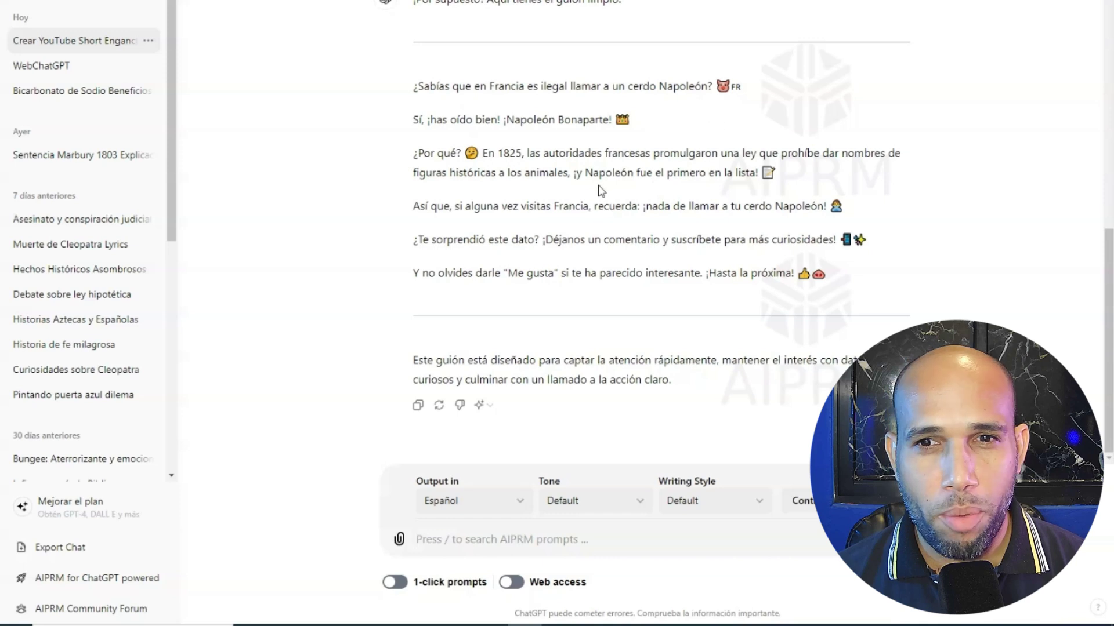
{"action": "type", "text": "por"}
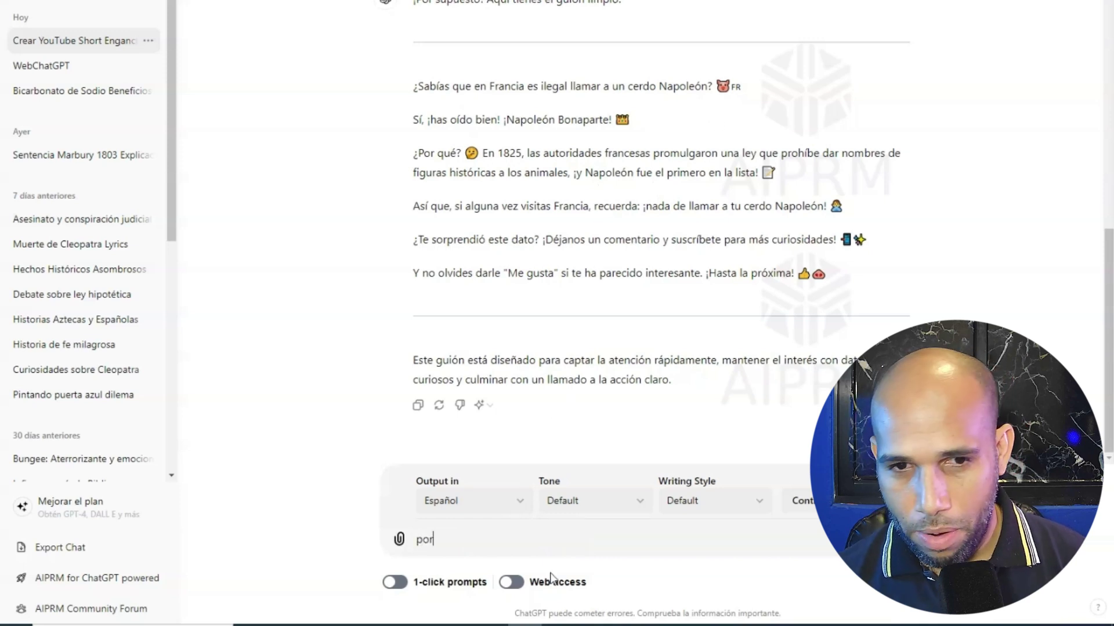
{"action": "type", "text": " favor quita"}
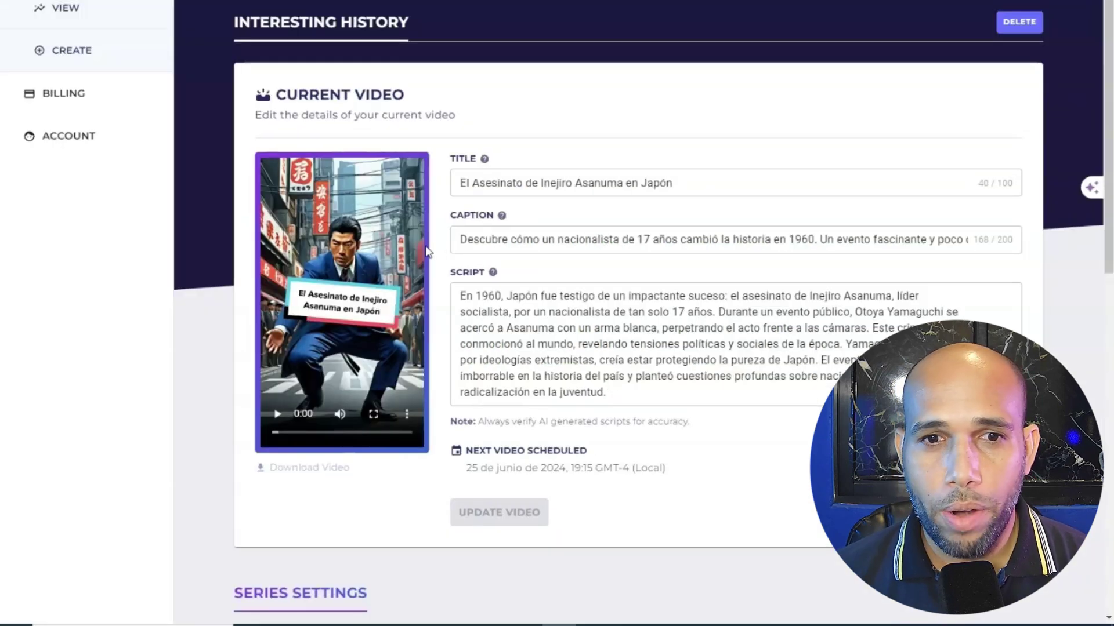
Step: In AutoShorts.ai, preview the current Interesting History video and inspect the page's code next to the video
{"action": "left_click", "coordinate": [338, 432]}
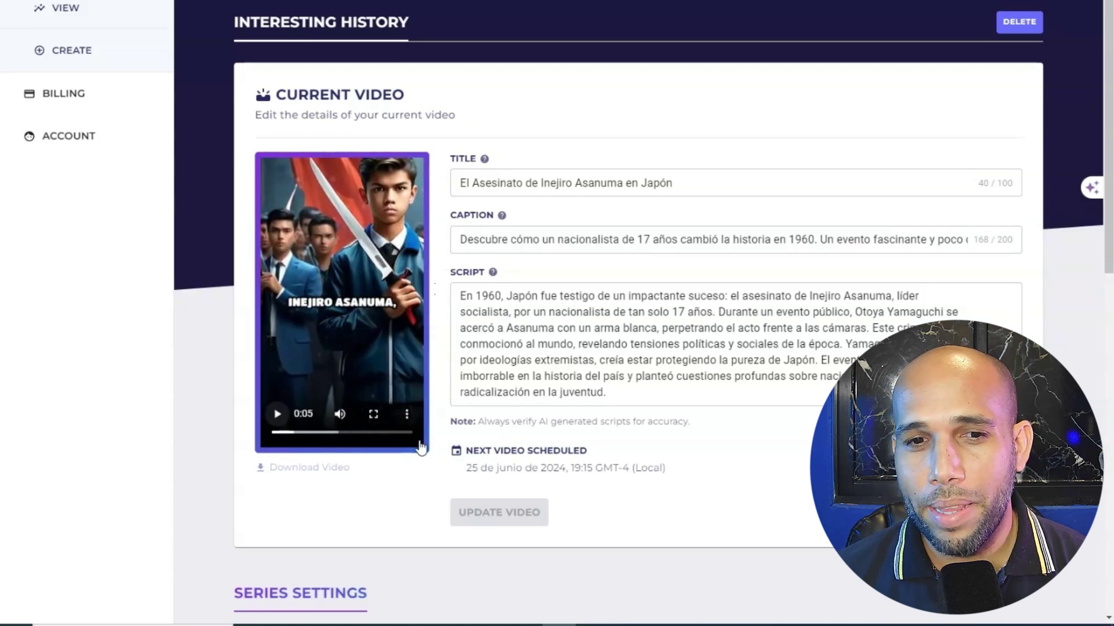
{"action": "scroll", "coordinate": [420, 456], "scroll_direction": "down", "scroll_amount": 2}
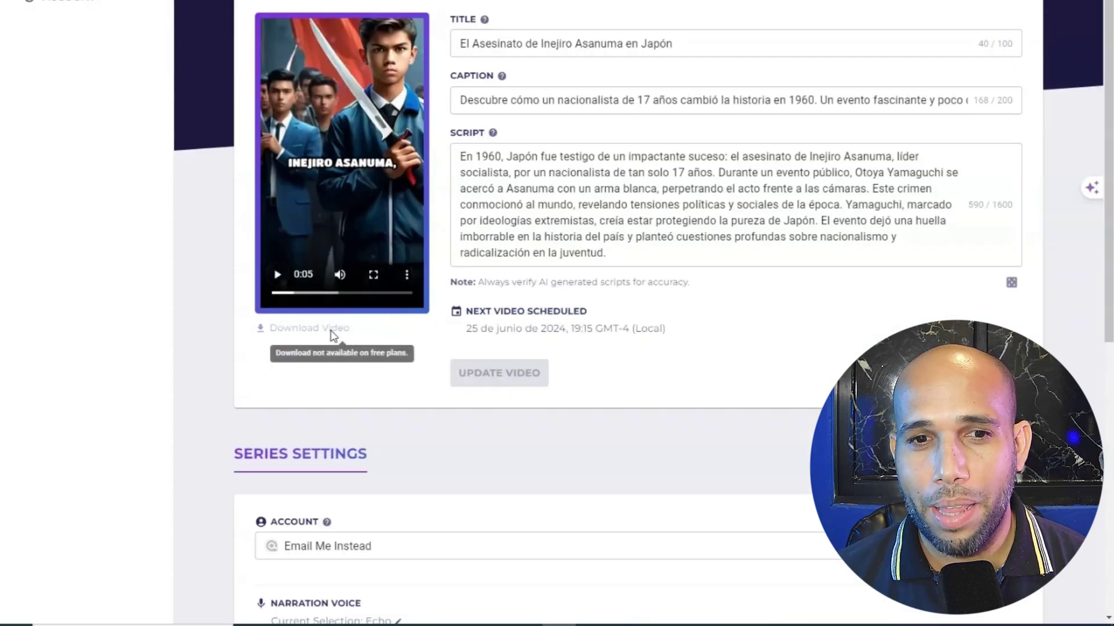
{"action": "right_click", "coordinate": [442, 186]}
{"action": "right_click", "coordinate": [442, 62]}
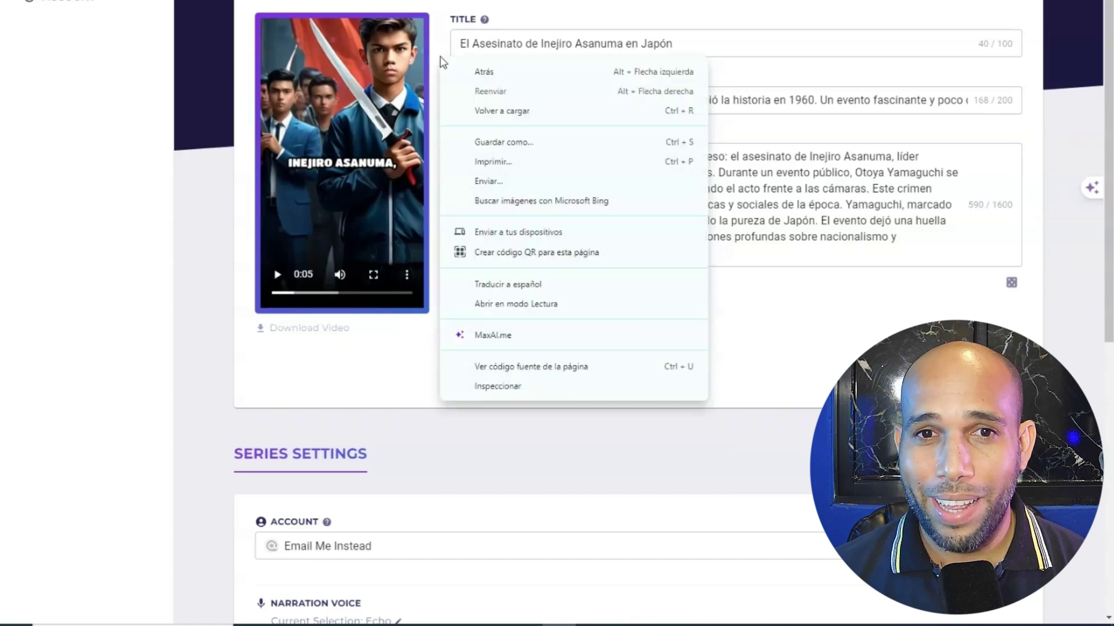
{"action": "left_click", "coordinate": [497, 387]}
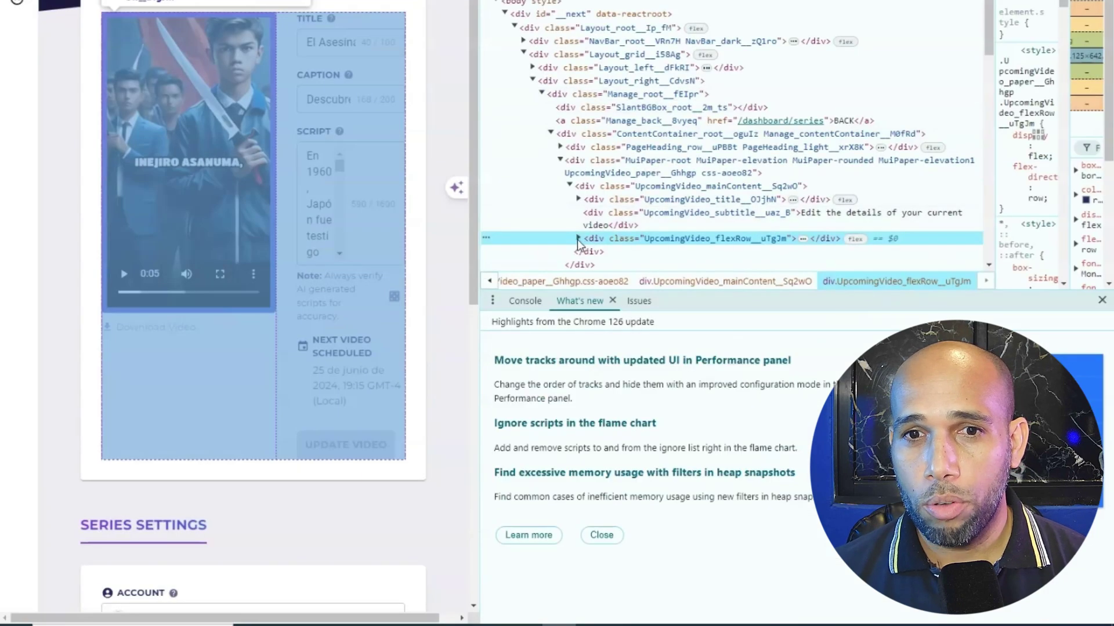
Step: Find the video's MP4 source link in the page markup, open it in a new tab, and close the developer tools
{"action": "left_click", "coordinate": [578, 239]}
{"action": "scroll", "coordinate": [586, 119], "scroll_direction": "down", "scroll_amount": 3}
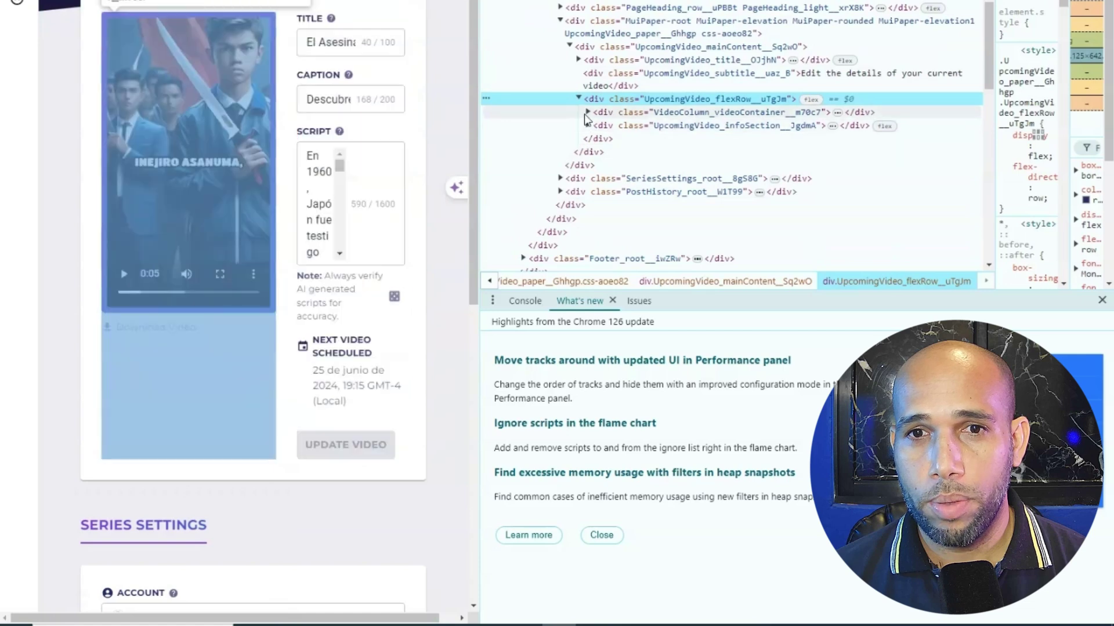
{"action": "left_click", "coordinate": [587, 113]}
{"action": "left_click", "coordinate": [598, 125]}
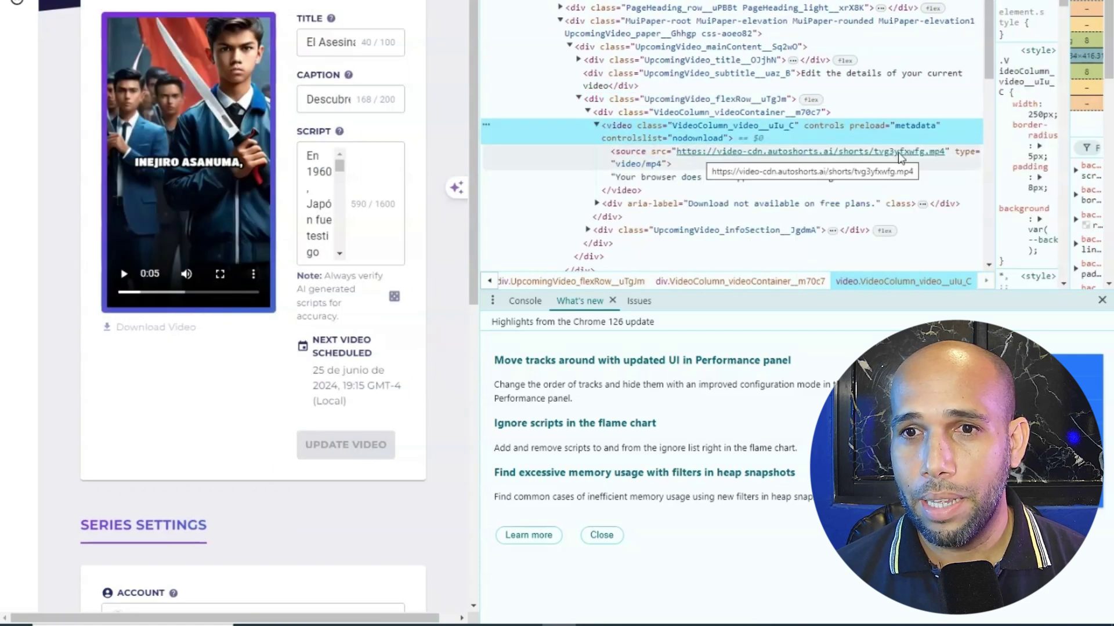
{"action": "left_click", "coordinate": [838, 157]}
{"action": "right_click", "coordinate": [838, 156]}
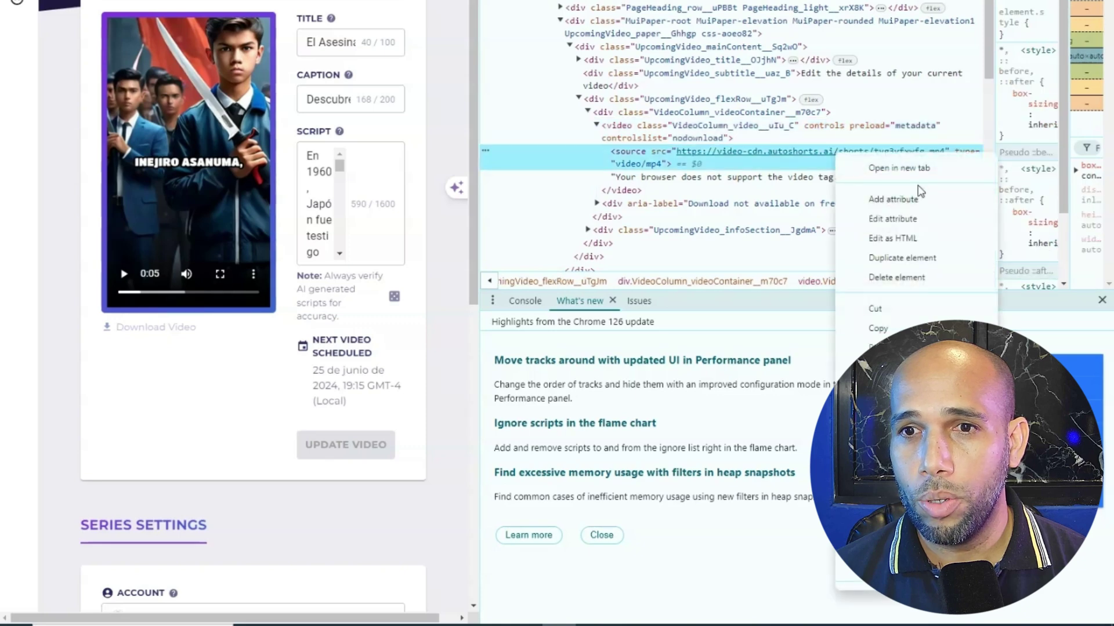
{"action": "left_click", "coordinate": [910, 167]}
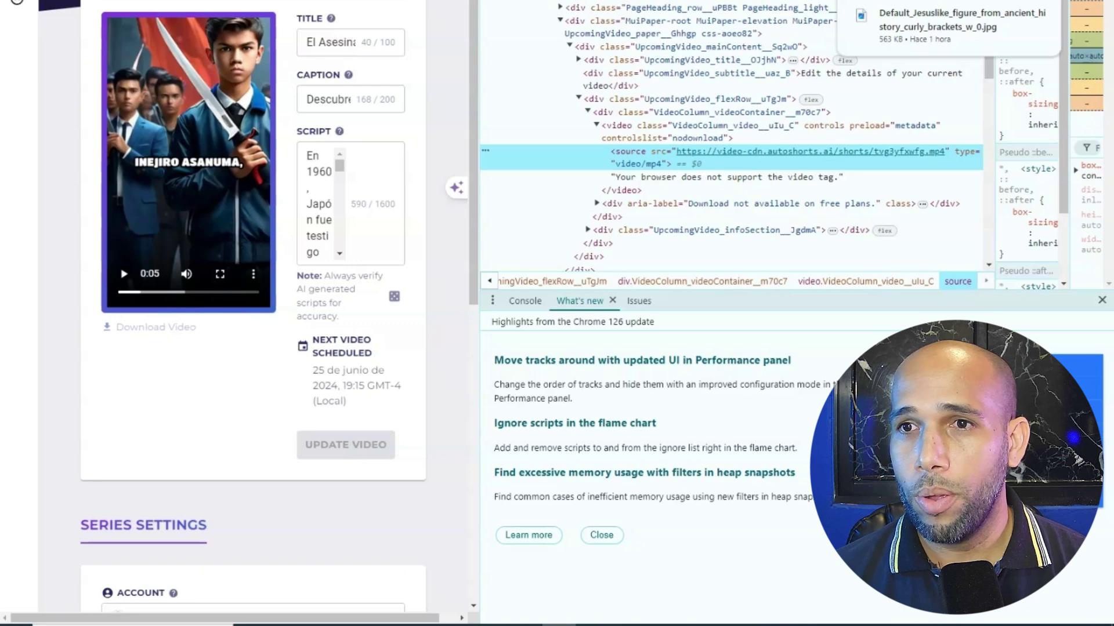
{"action": "key", "text": "F12"}
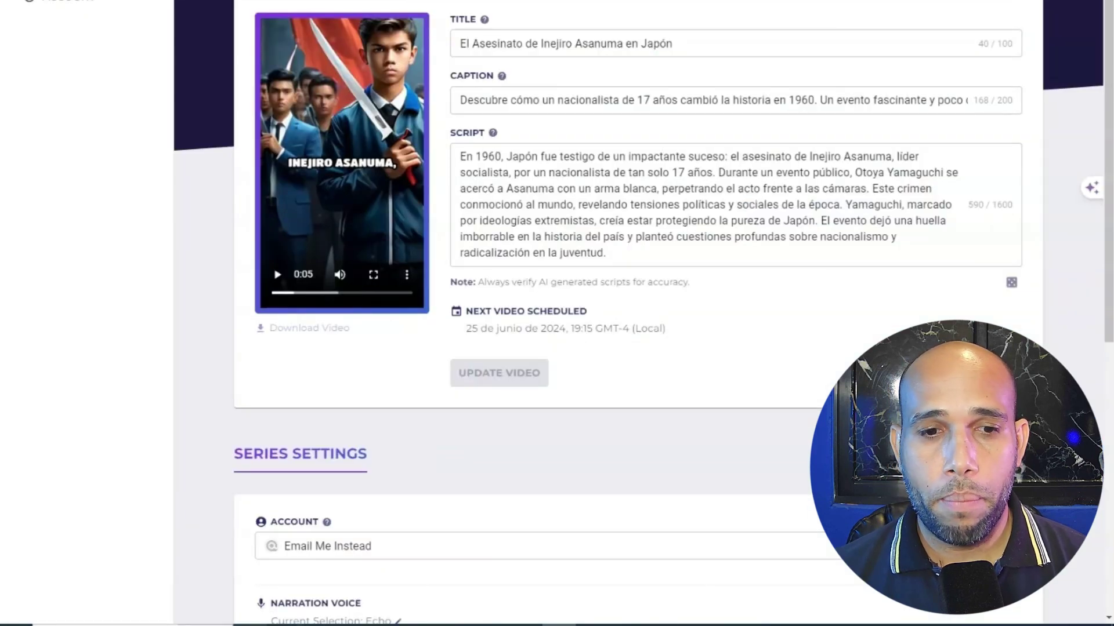
Step: Switch to CapCut, import tvg3yfxwfg from the Downloads folder, and place the video on the timeline
{"action": "key", "text": "super"}
{"action": "type", "text": "ca"}
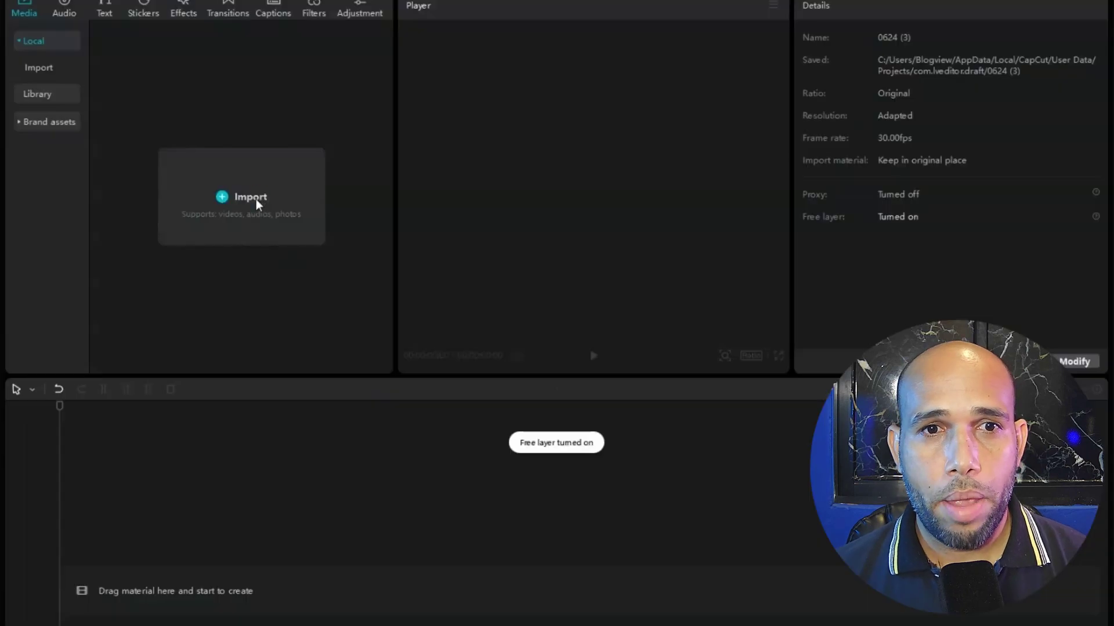
{"action": "left_click", "coordinate": [256, 200]}
{"action": "left_click", "coordinate": [62, 348]}
{"action": "left_click", "coordinate": [162, 93]}
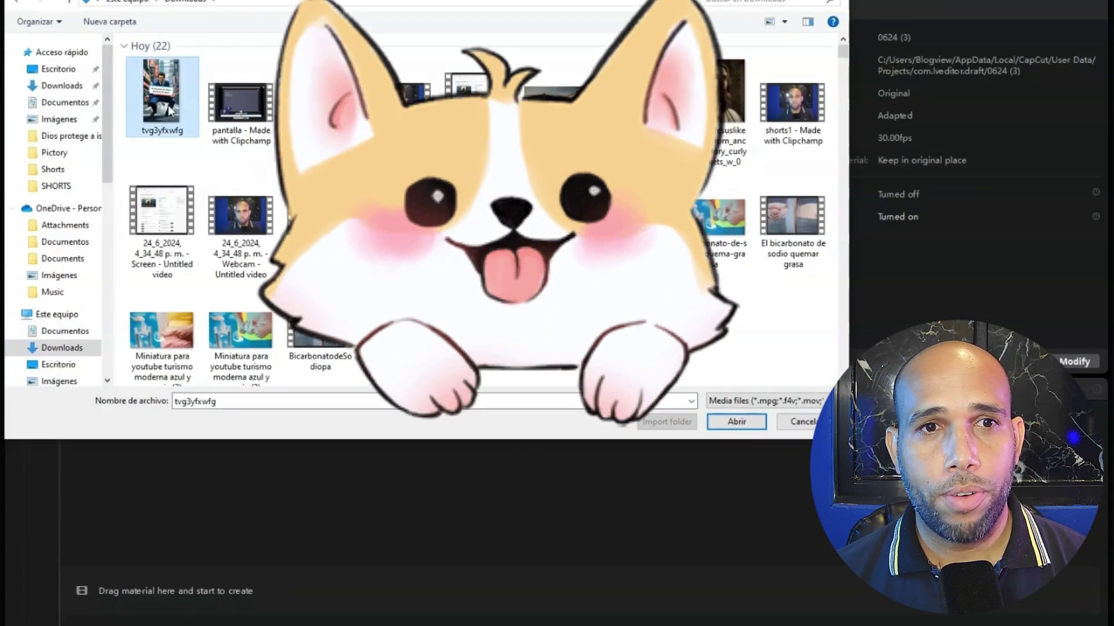
{"action": "left_click", "coordinate": [737, 421]}
{"action": "left_click_drag", "start_coordinate": [140, 126], "coordinate": [334, 602]}
Step: Scale the video clip to 109% with a Y position of -175, and set its volume to 4.4 dB
{"action": "left_click", "coordinate": [254, 415]}
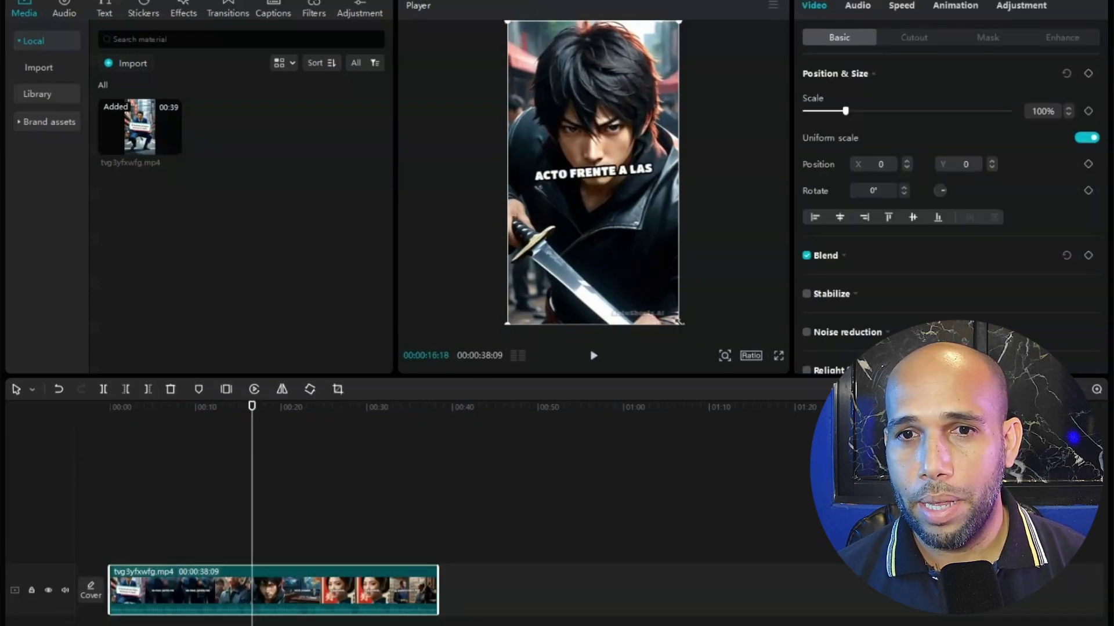
{"action": "left_click_drag", "start_coordinate": [682, 323], "coordinate": [688, 328]}
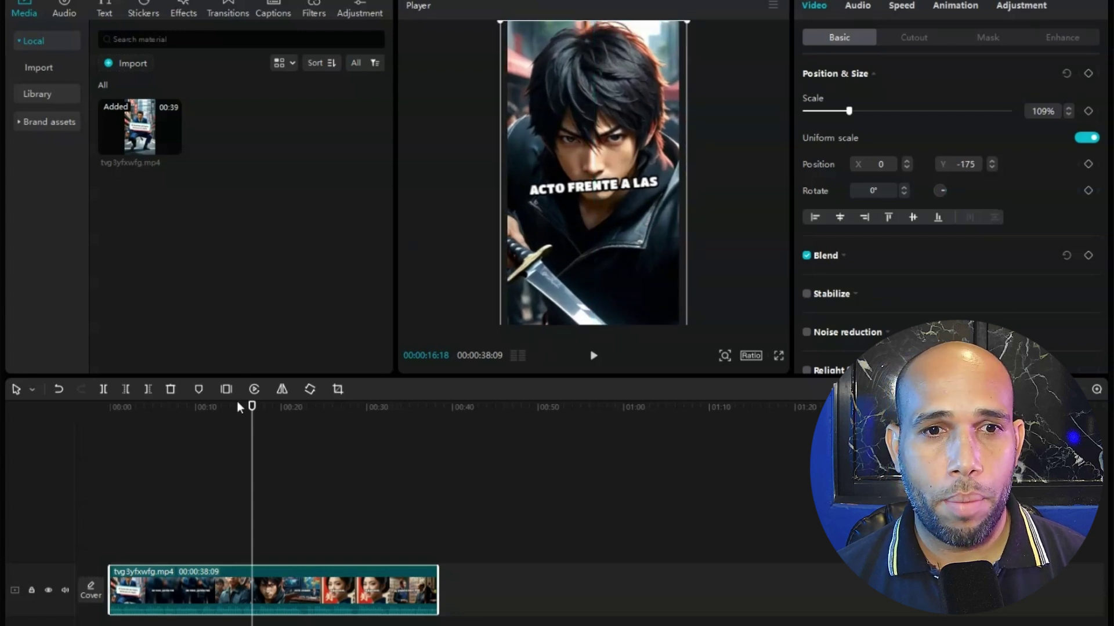
{"action": "left_click_drag", "start_coordinate": [239, 408], "coordinate": [33, 422]}
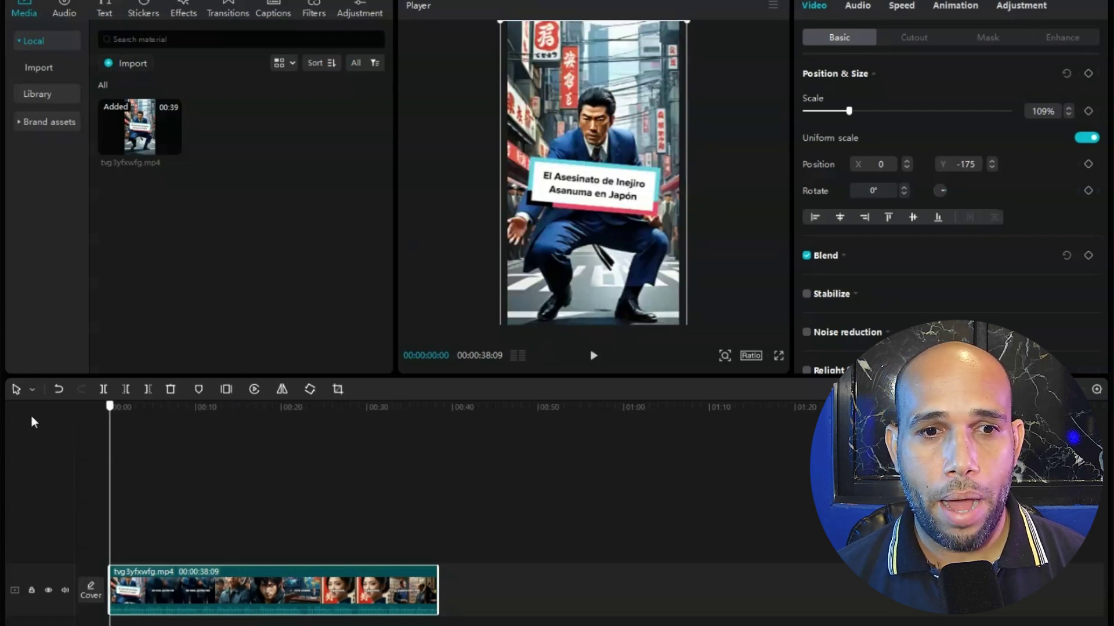
{"action": "left_click", "coordinate": [857, 5]}
{"action": "left_click_drag", "start_coordinate": [959, 111], "coordinate": [967, 111]}
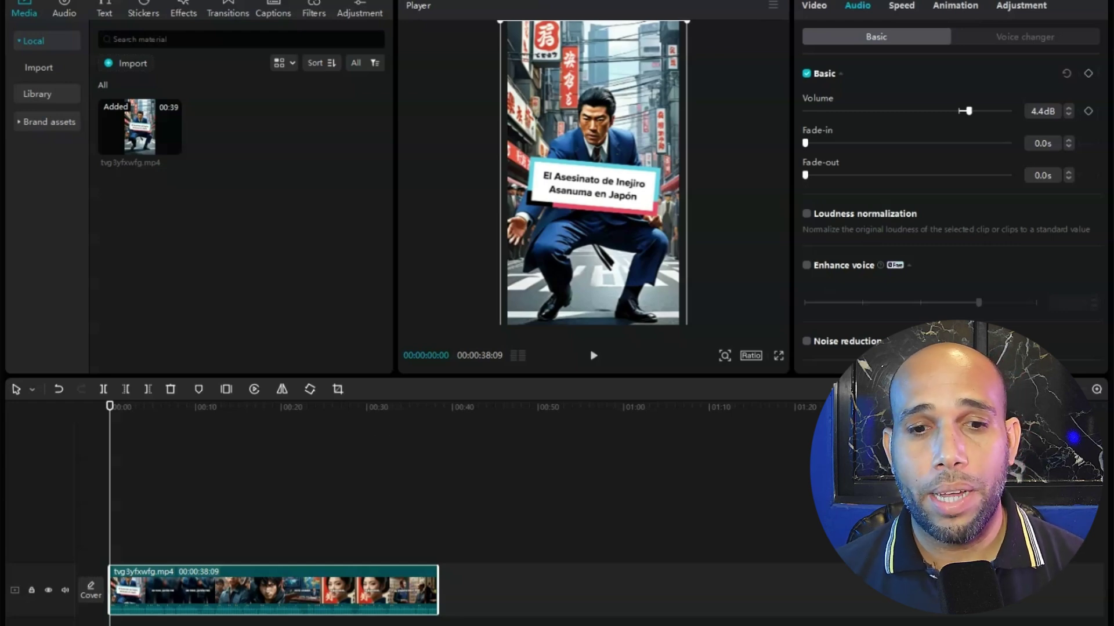
Step: Add the Danger Zone track from the Pictory music folder beneath the video, trimmed to the clip's end, at a volume of -13.1 dB
{"action": "key", "text": "alt+Tab"}
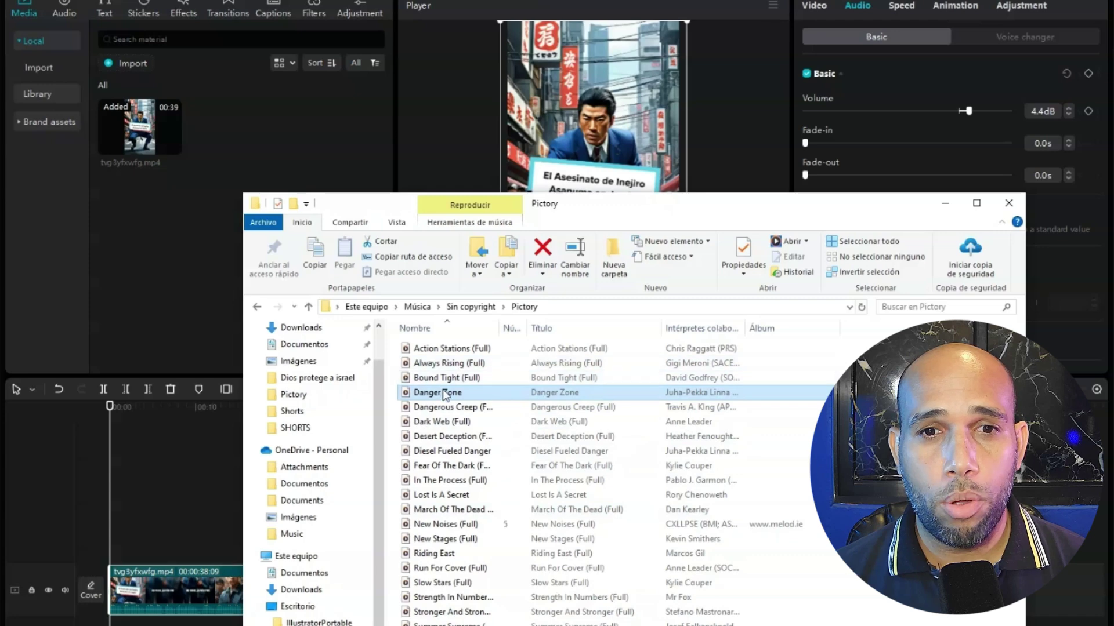
{"action": "left_click_drag", "start_coordinate": [444, 395], "coordinate": [419, 599]}
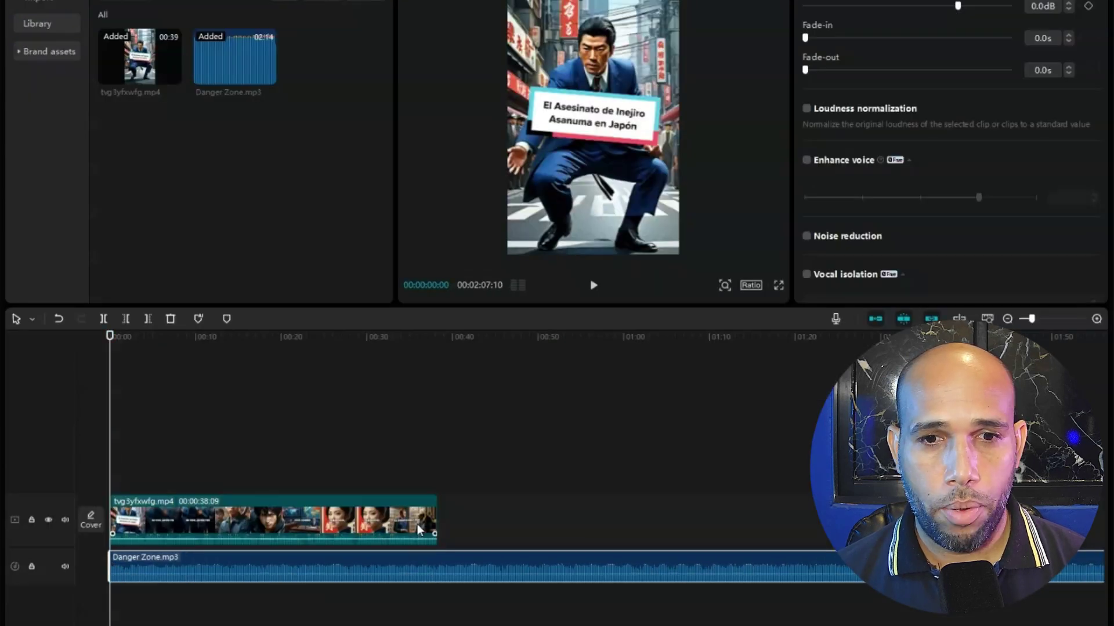
{"action": "left_click_drag", "start_coordinate": [447, 351], "coordinate": [437, 351]}
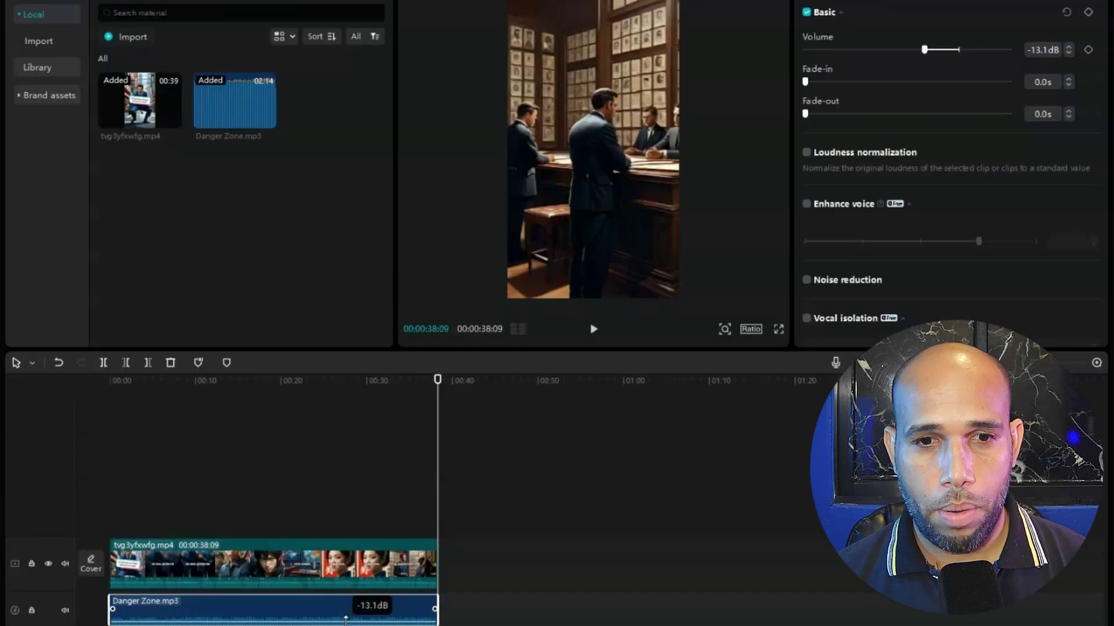
{"action": "left_click_drag", "start_coordinate": [346, 619], "coordinate": [346, 620]}
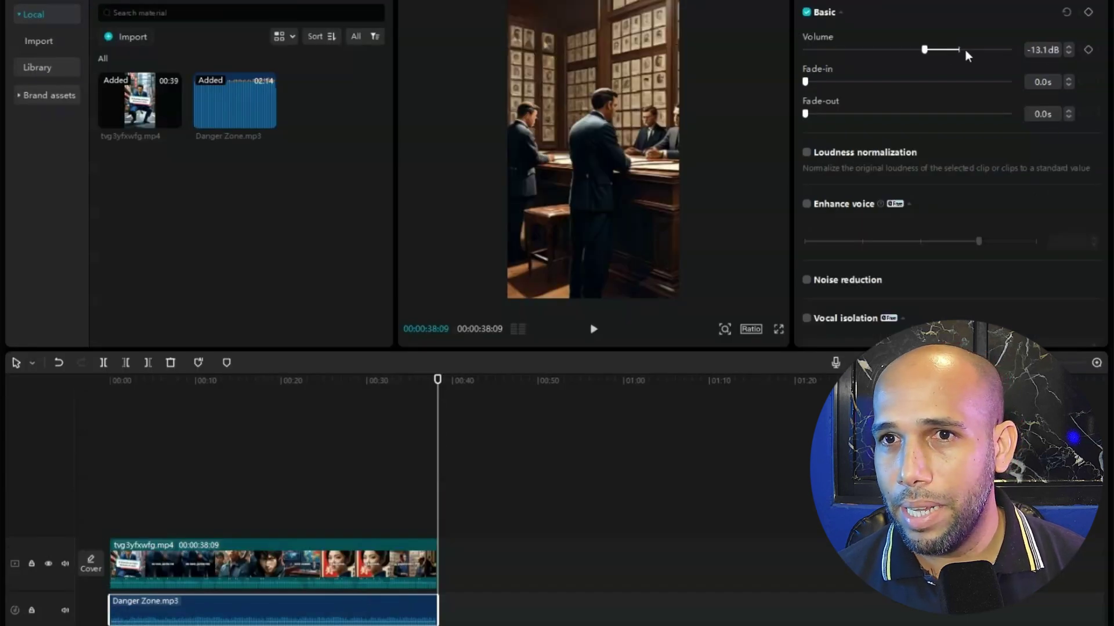
Step: Set the Danger Zone track's volume to -17.0 dB, then return the playhead to the start and start exporting the video
{"action": "left_click_drag", "start_coordinate": [927, 51], "coordinate": [915, 49]}
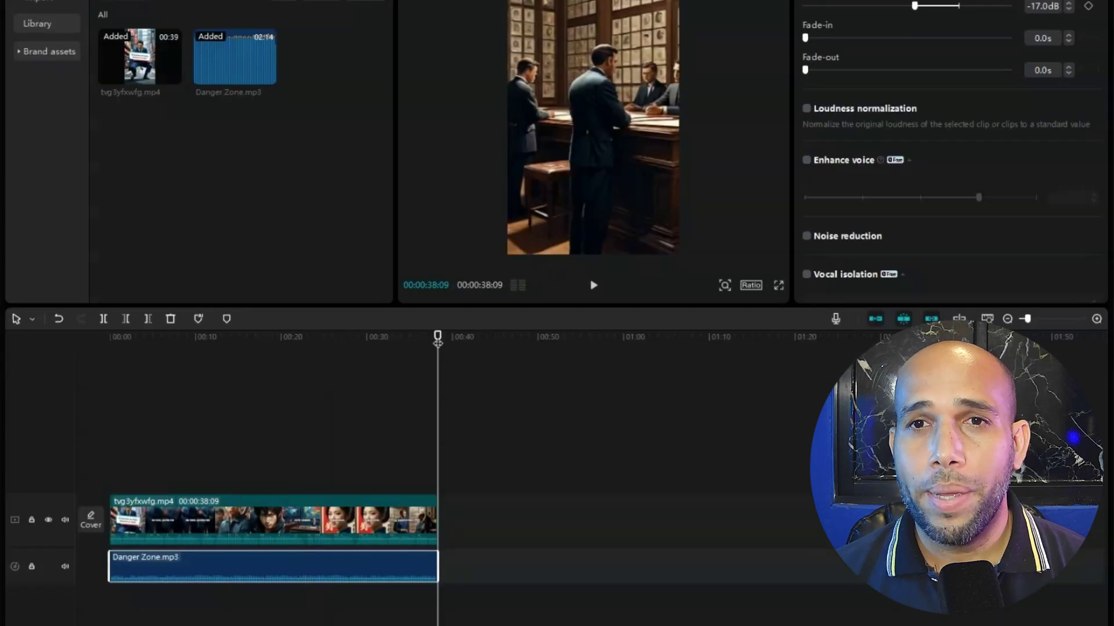
{"action": "left_click_drag", "start_coordinate": [438, 381], "coordinate": [158, 365]}
{"action": "left_click_drag", "start_coordinate": [161, 329], "coordinate": [36, 332]}
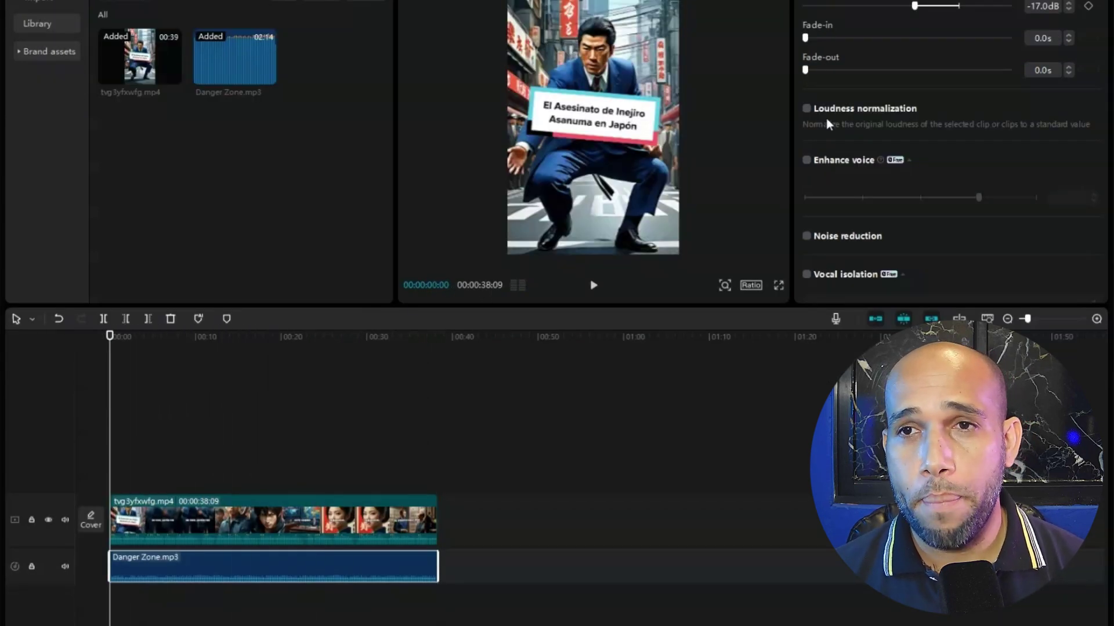
{"action": "key", "text": "ctrl+e"}
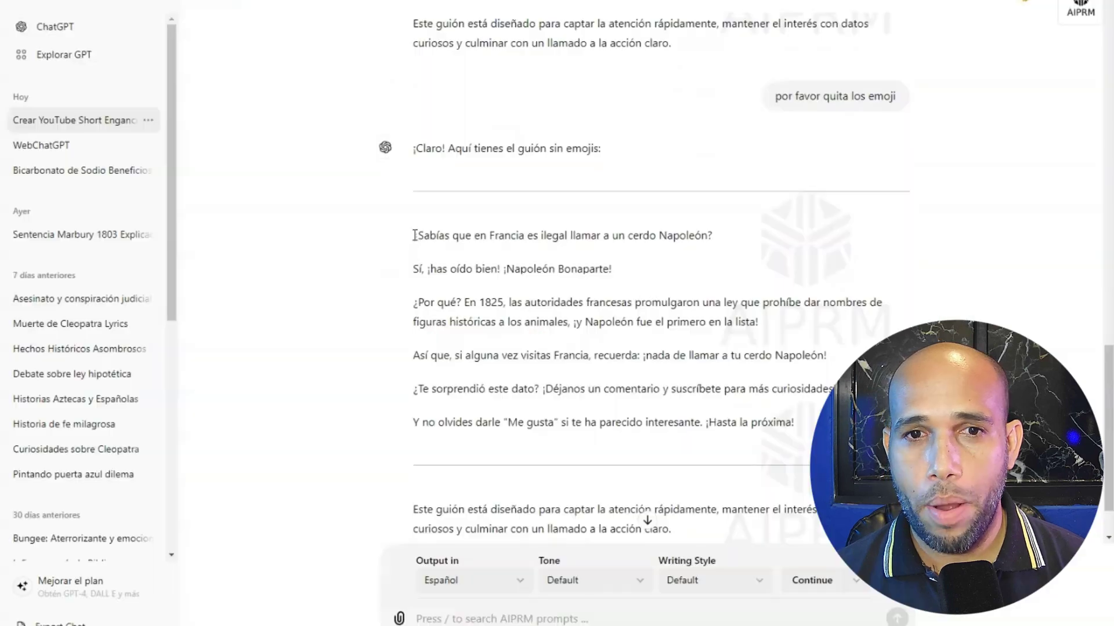
Step: Copy the emoji-free script about Napoleón and the pig from ChatGPT and replace the current video's script in AutoShorts.ai with it
{"action": "left_click_drag", "start_coordinate": [414, 235], "coordinate": [620, 462]}
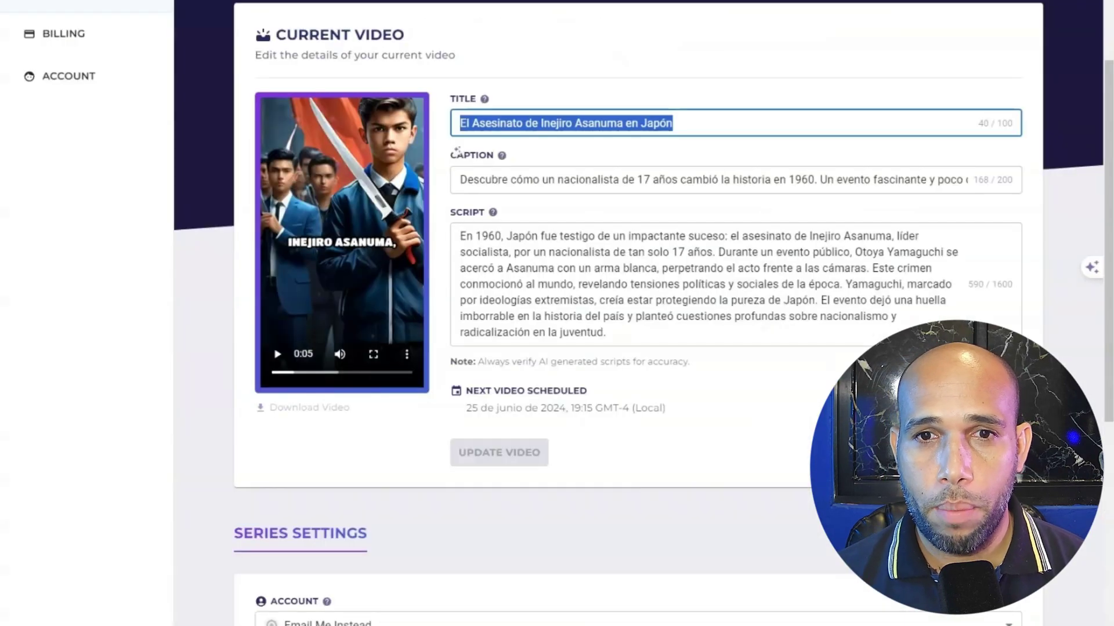
{"action": "left_click_drag", "start_coordinate": [606, 332], "coordinate": [458, 235]}
{"action": "left_click", "coordinate": [619, 307]}
{"action": "triple_click", "coordinate": [618, 307]}
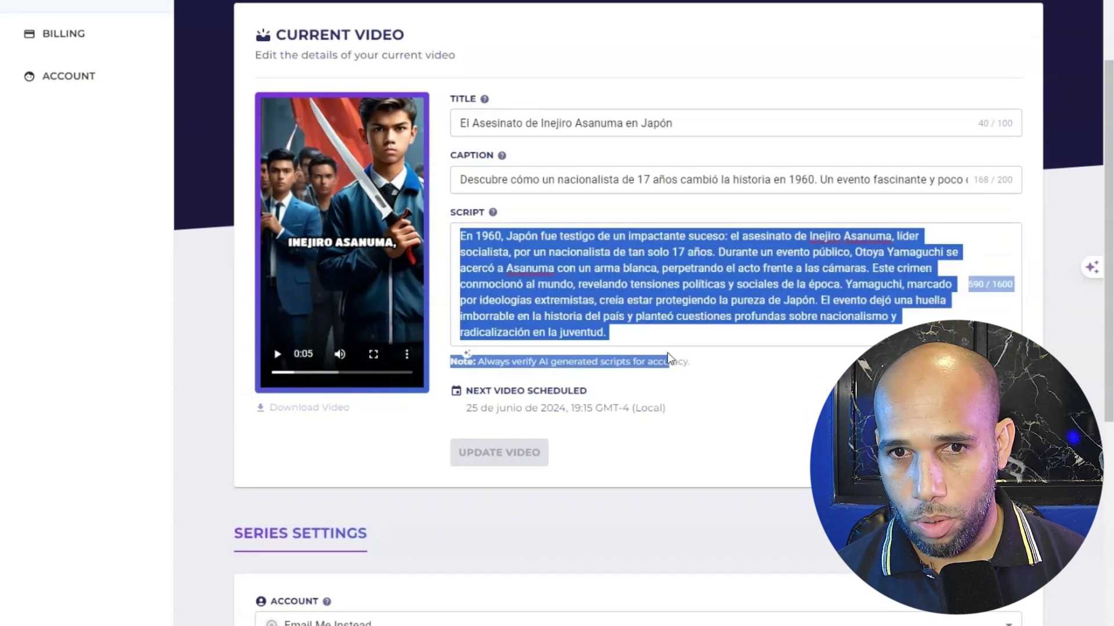
{"action": "left_click", "coordinate": [619, 307]}
{"action": "key", "text": "ctrl+a"}
{"action": "type", "text": "¿Sabías que en Francia es ilegal llamar a un cerdo Napoleón? Sí, ¡has oído bien! ¡Napoleón Bonaparte!  ¿Por qué? En 1825, las autoridades francesas promulgaron una ley que prohibía dar nombres de figuras históricas a los animales, ¡y Napoleón fue el primero en la lista!  Así que, si alguna vez visitas Francia, recuerda: ¡nada de llamar a tu cerdo Napoleón!  ¿Te sorprendió este dato? ¡Déjanos un comentario y suscríbete para más curiosidades!  Y no olvides darle \"Me gusta\" si te ha parecido interesante. ¡Hasta la próxima!"}
{"action": "scroll", "coordinate": [777, 251], "scroll_direction": "up", "scroll_amount": 5}
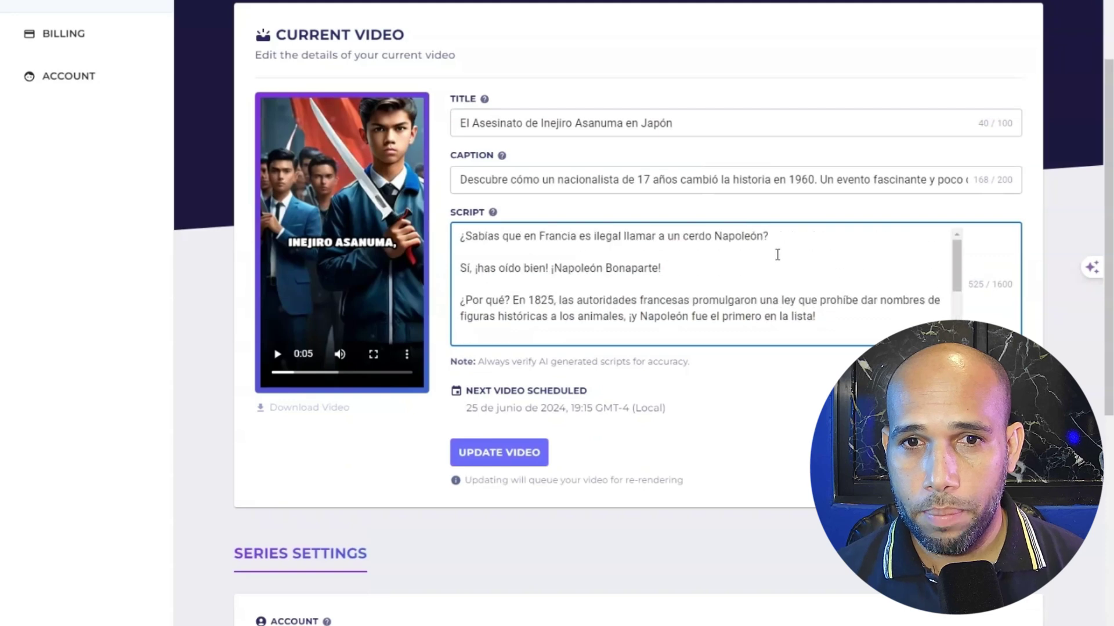
Step: Remove the blank lines between the paragraphs of the new script
{"action": "left_click", "coordinate": [705, 392]}
{"action": "key", "text": "Delete"}
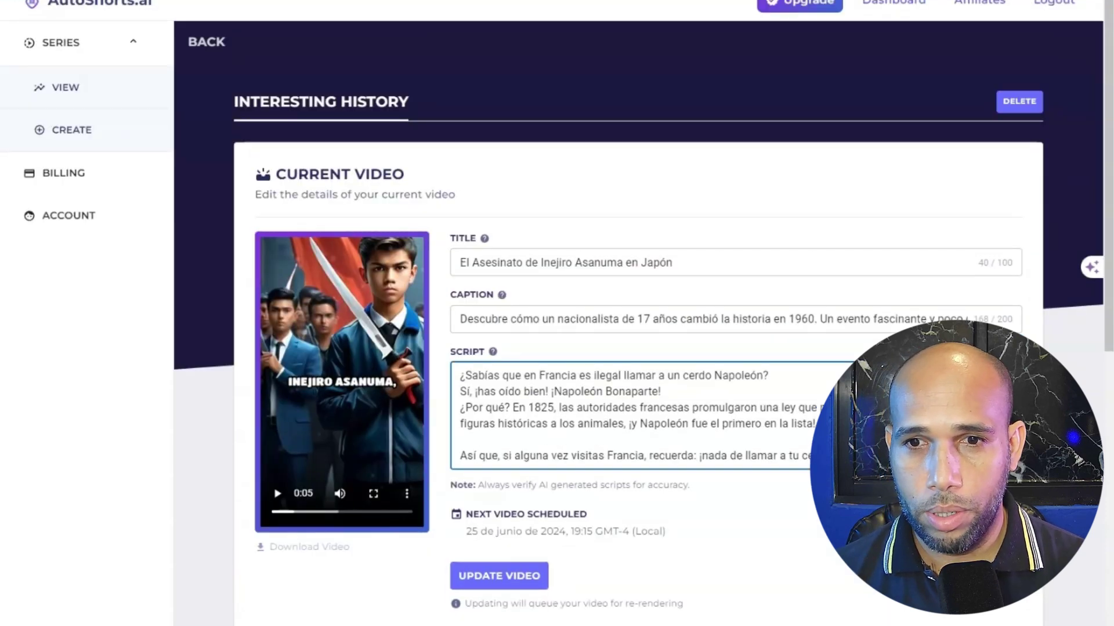
{"action": "key", "text": "Delete"}
Step: Replace the current video's title with "En francia es ilegal llamar a un cerdo Napoleon"
{"action": "triple_click", "coordinate": [508, 262]}
{"action": "scroll", "coordinate": [508, 233], "scroll_direction": "down", "scroll_amount": 1}
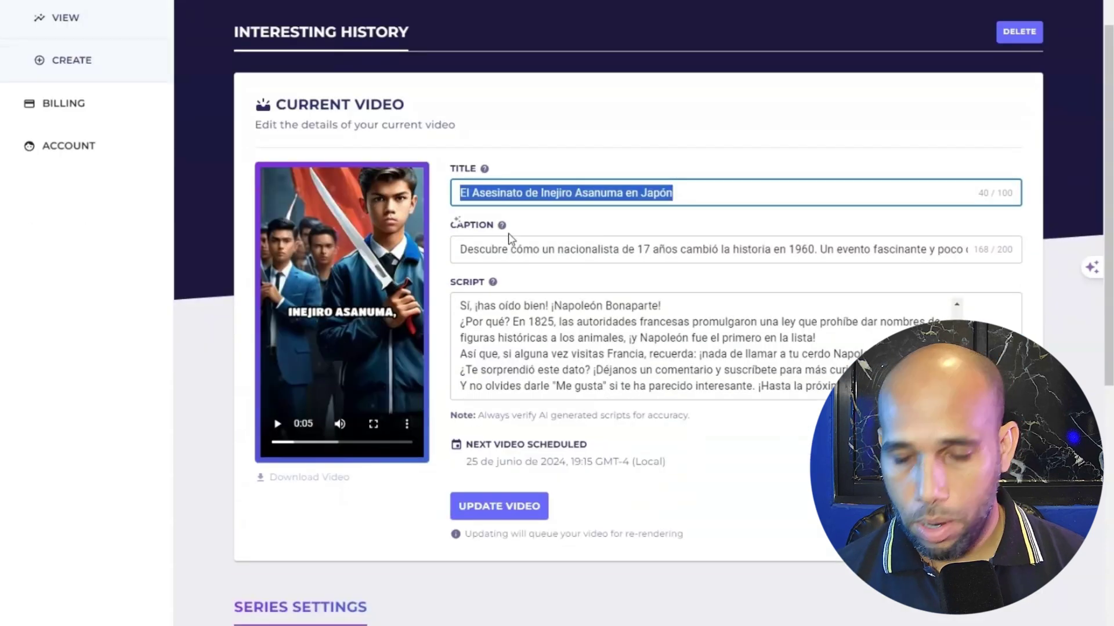
{"action": "type", "text": "En "}
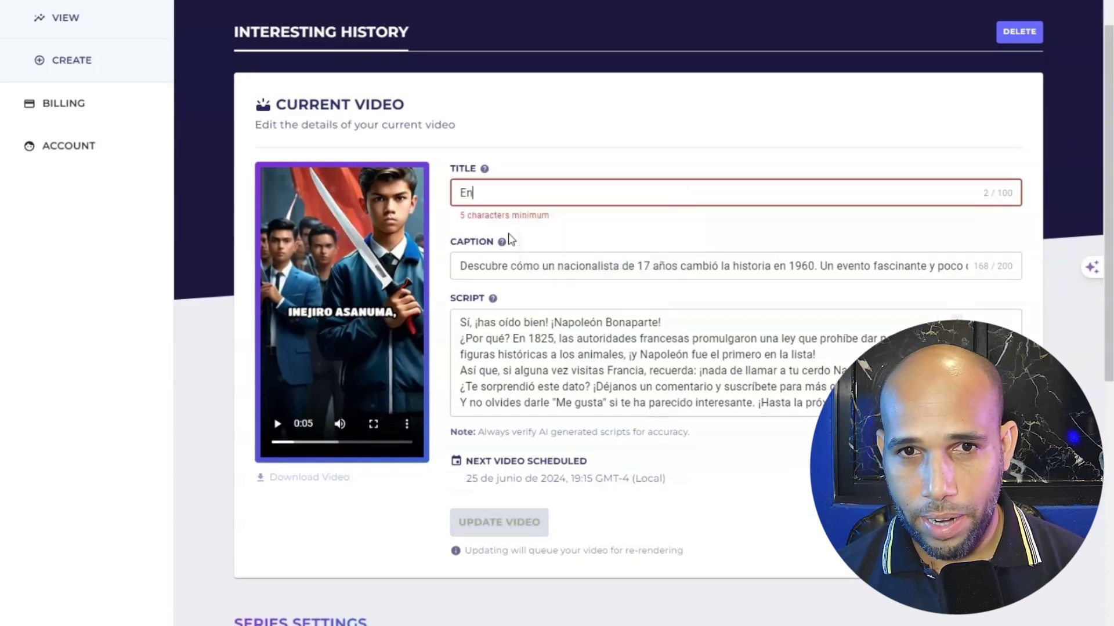
{"action": "type", "text": "francia es ilegal lla"}
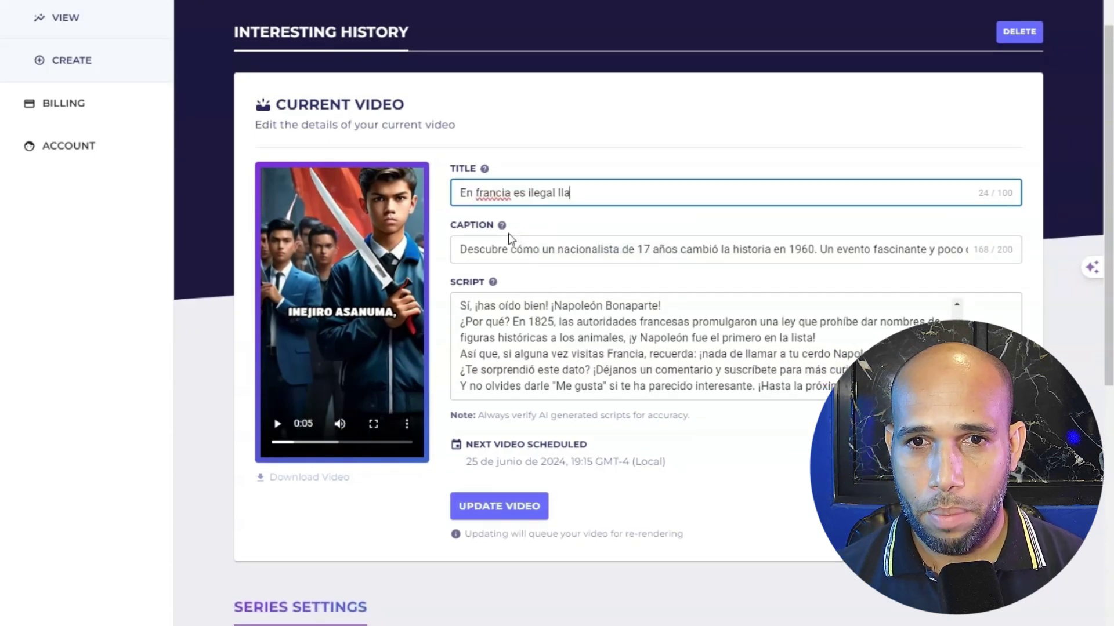
{"action": "type", "text": "mar a un "}
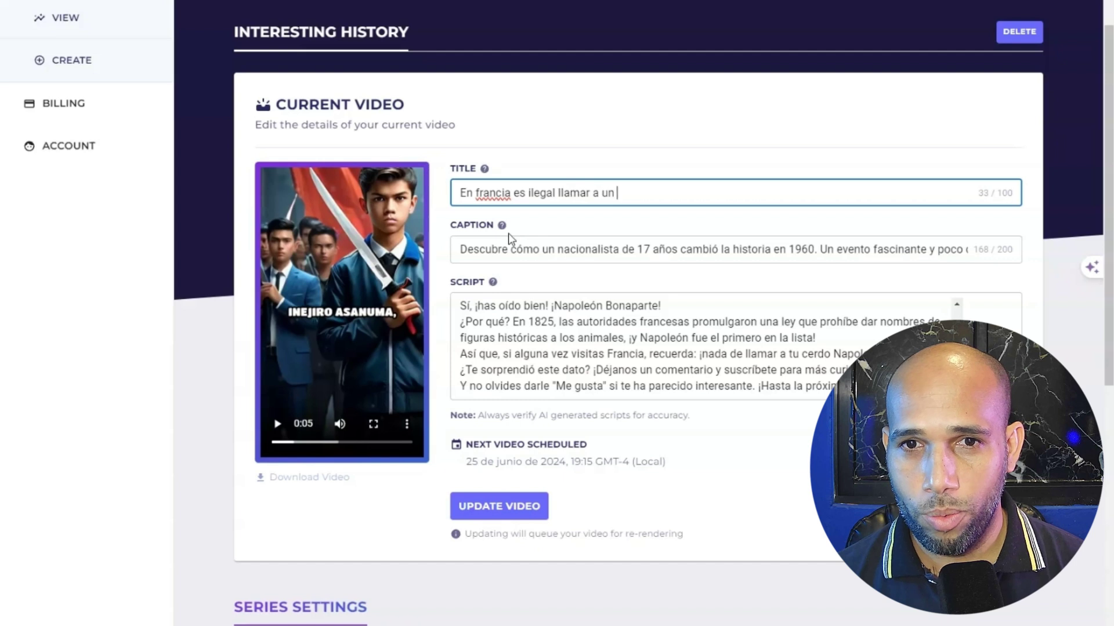
{"action": "type", "text": "cerdo Napoleon"}
Step: Change the caption to "Descubre En francia es ilegal llamar a un cerdo Napoleon" and submit the updated video for re-rendering
{"action": "left_click", "coordinate": [509, 237]}
{"action": "key", "text": "shift+End"}
{"action": "type", "text": "En francia es ilegal llamar a un cerdo Napoleon"}
{"action": "left_click", "coordinate": [587, 322]}
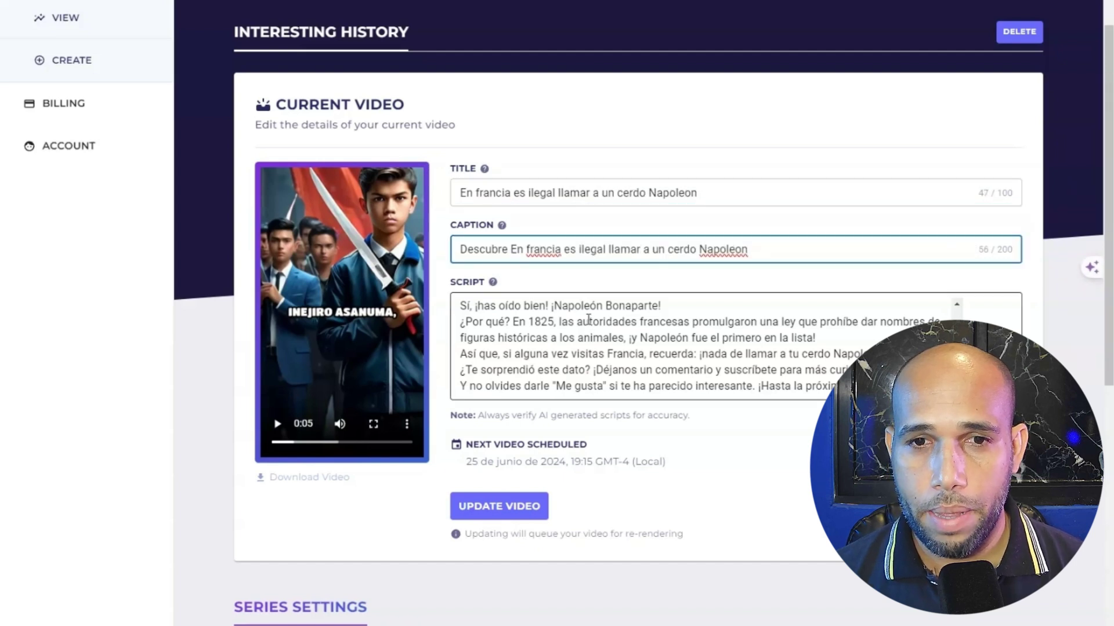
{"action": "left_click", "coordinate": [499, 511]}
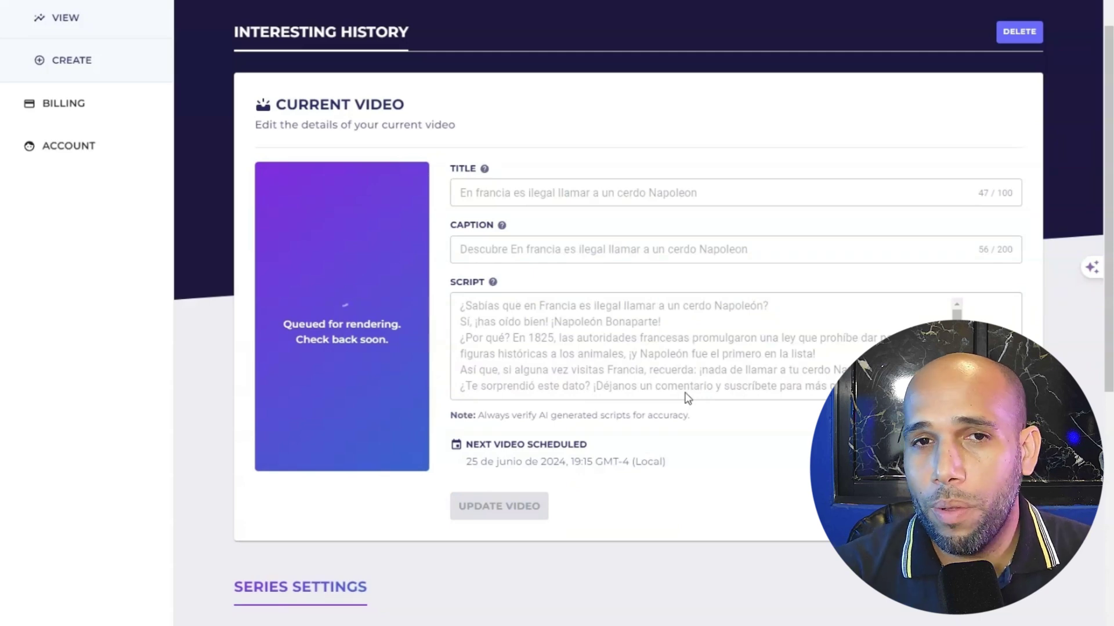
Step: Inspect the page for the re-rendered Napoleon video's MP4 source link, open it in a new tab, and close the developer tools
{"action": "right_click", "coordinate": [433, 295]}
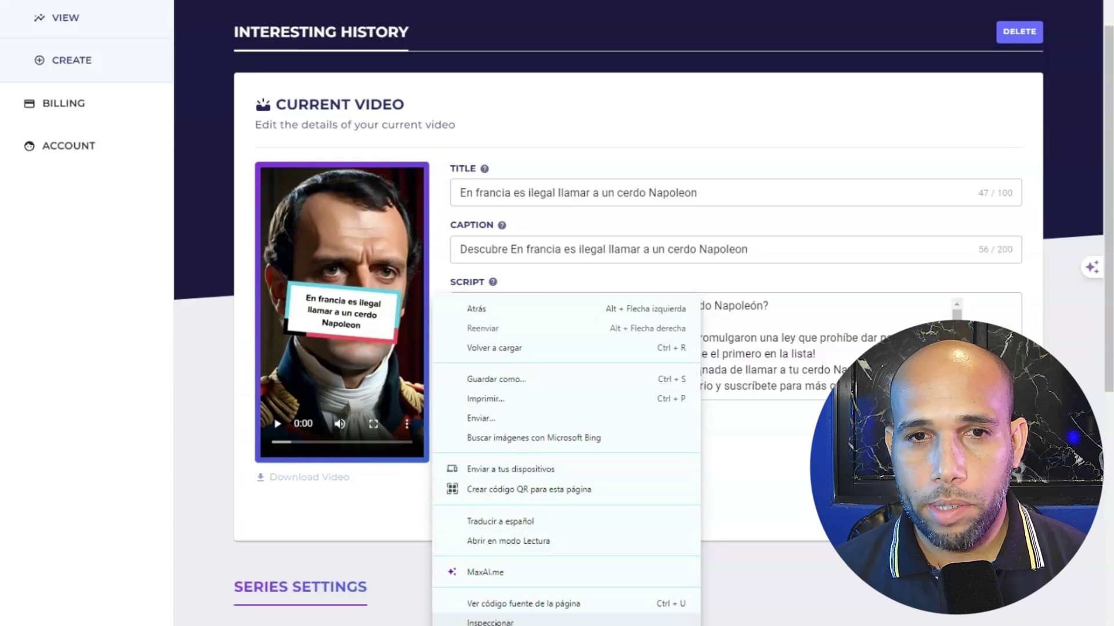
{"action": "left_click", "coordinate": [497, 624]}
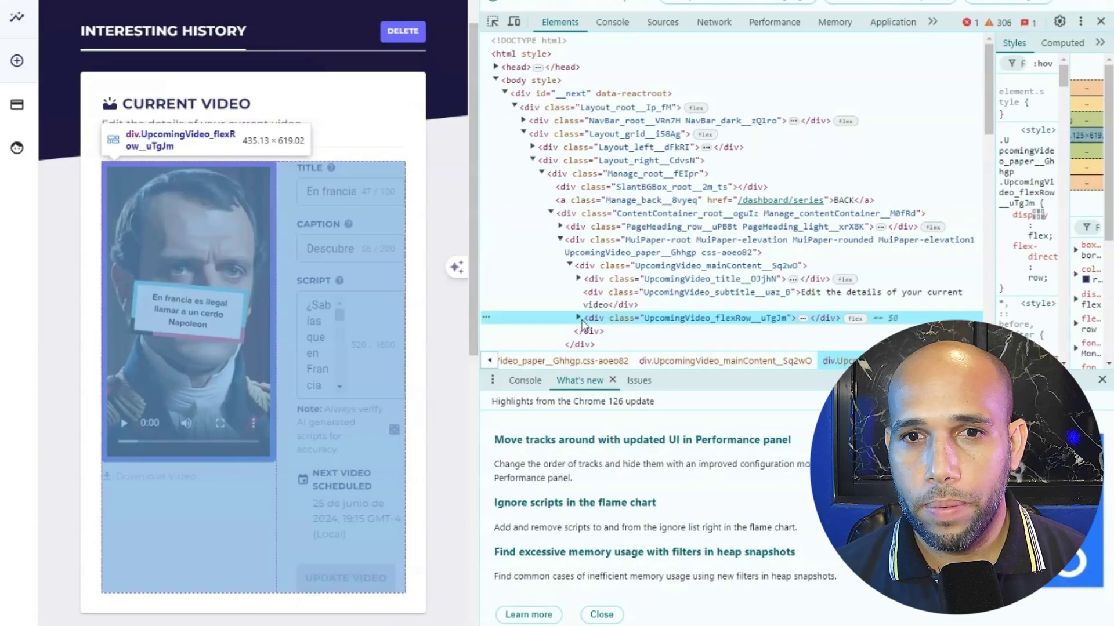
{"action": "left_click", "coordinate": [580, 319]}
{"action": "left_click", "coordinate": [588, 192]}
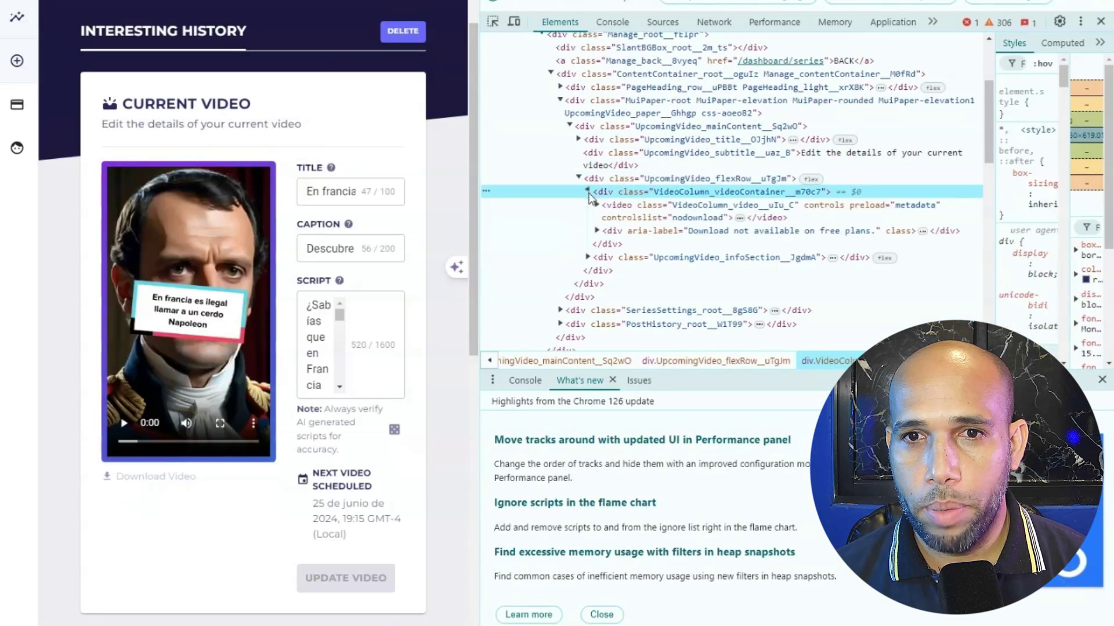
{"action": "left_click", "coordinate": [730, 238]}
{"action": "right_click", "coordinate": [730, 239]}
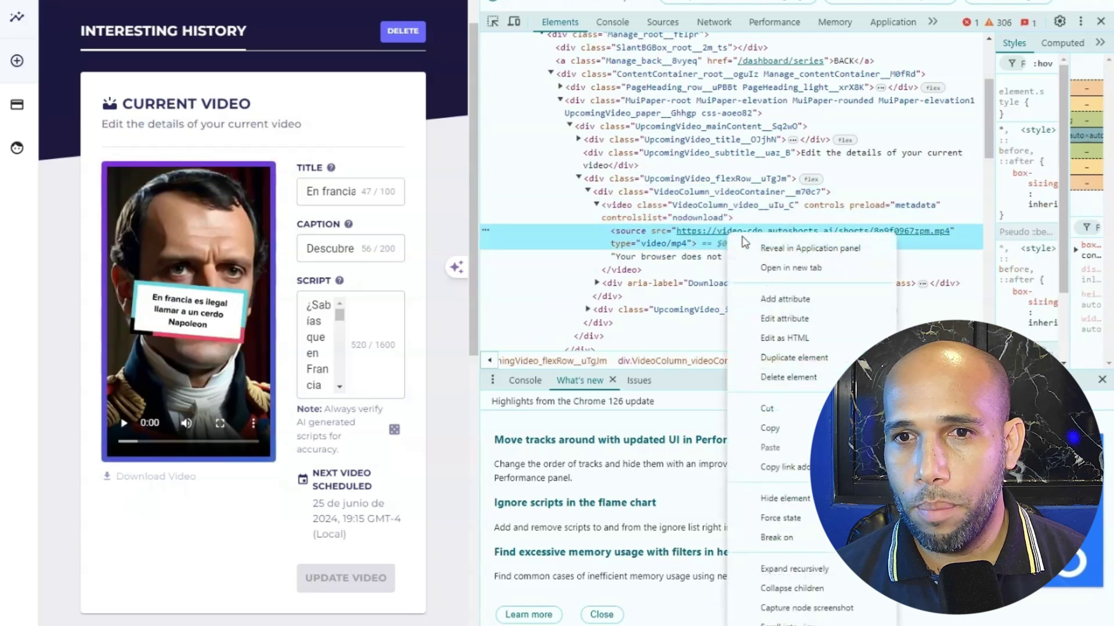
{"action": "left_click", "coordinate": [806, 268]}
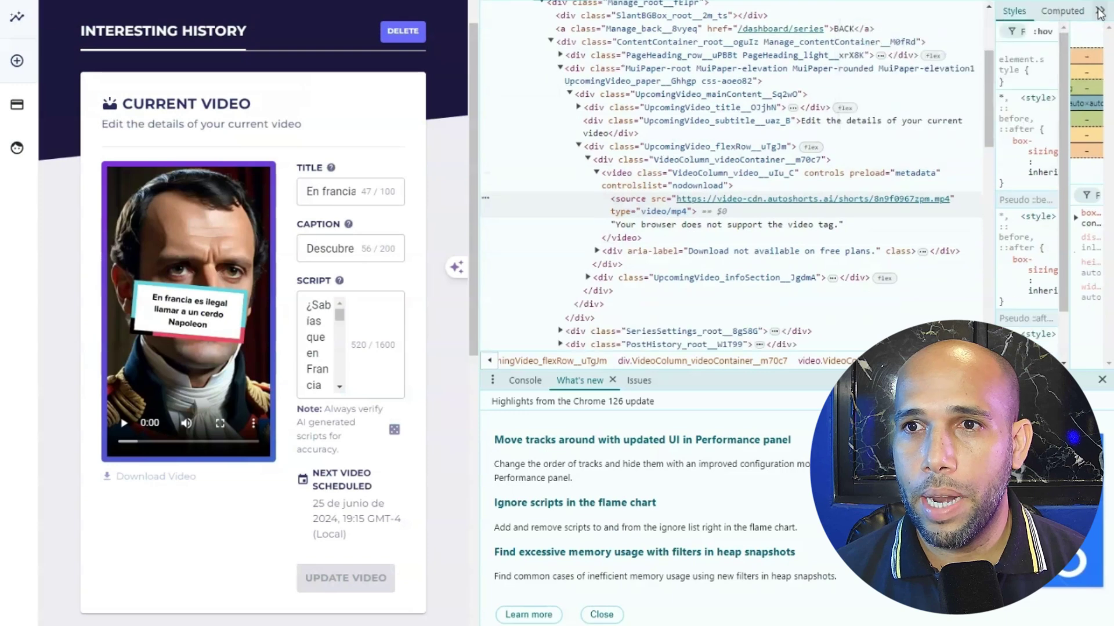
{"action": "key", "text": "F12"}
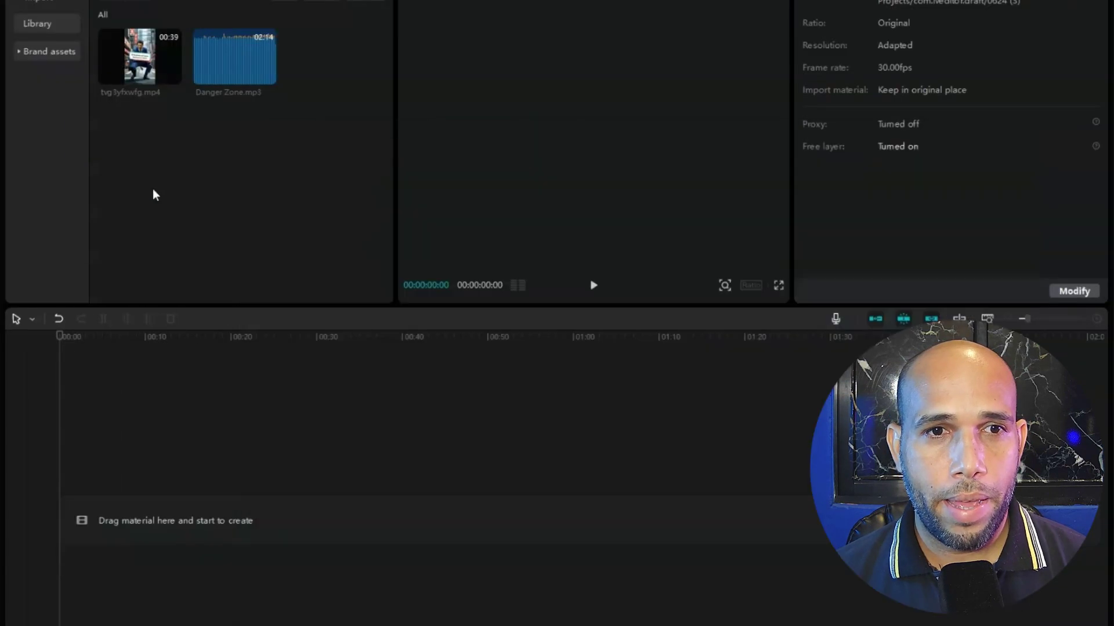
Step: Switch to CapCut, place the 8n9f0967zpm video on the empty timeline, and raise its volume slightly
{"action": "left_click_drag", "start_coordinate": [308, 93], "coordinate": [301, 522]}
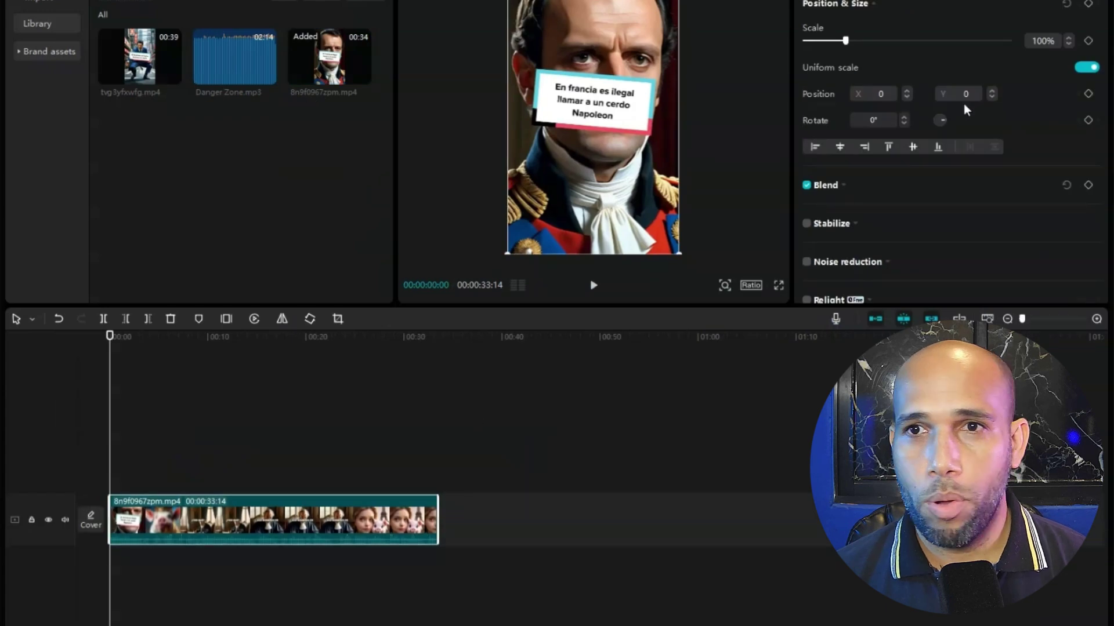
{"action": "left_click", "coordinate": [913, 1]}
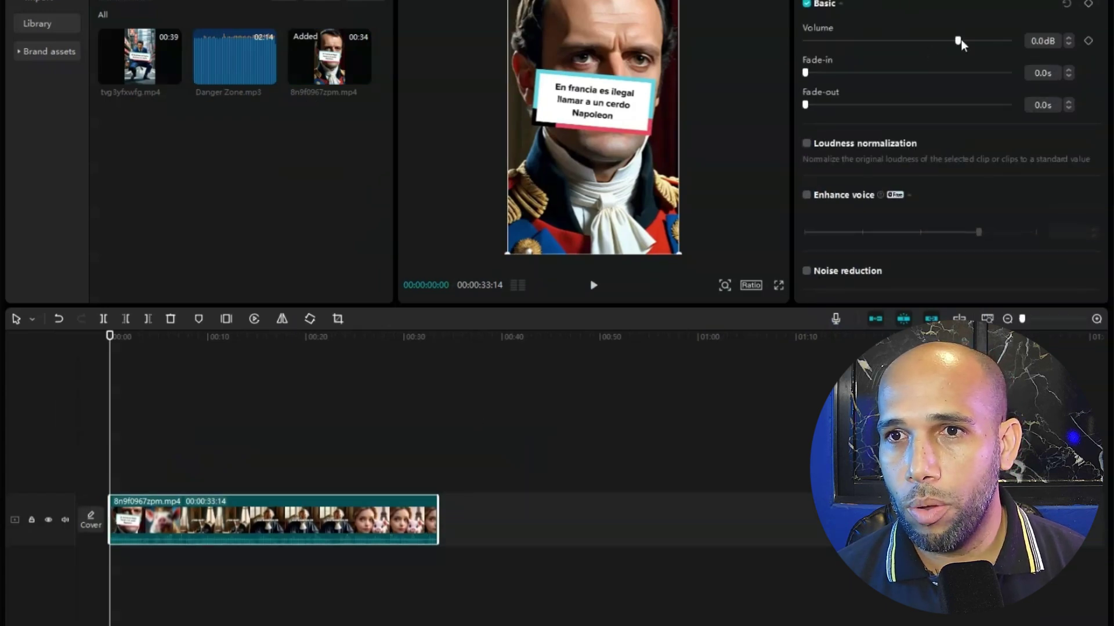
{"action": "left_click_drag", "start_coordinate": [959, 41], "coordinate": [968, 41]}
Step: Add the Danger Zone track beneath the Napoleon video, trimmed to the clip's end, and lower the music's volume
{"action": "left_click_drag", "start_coordinate": [235, 56], "coordinate": [339, 571]}
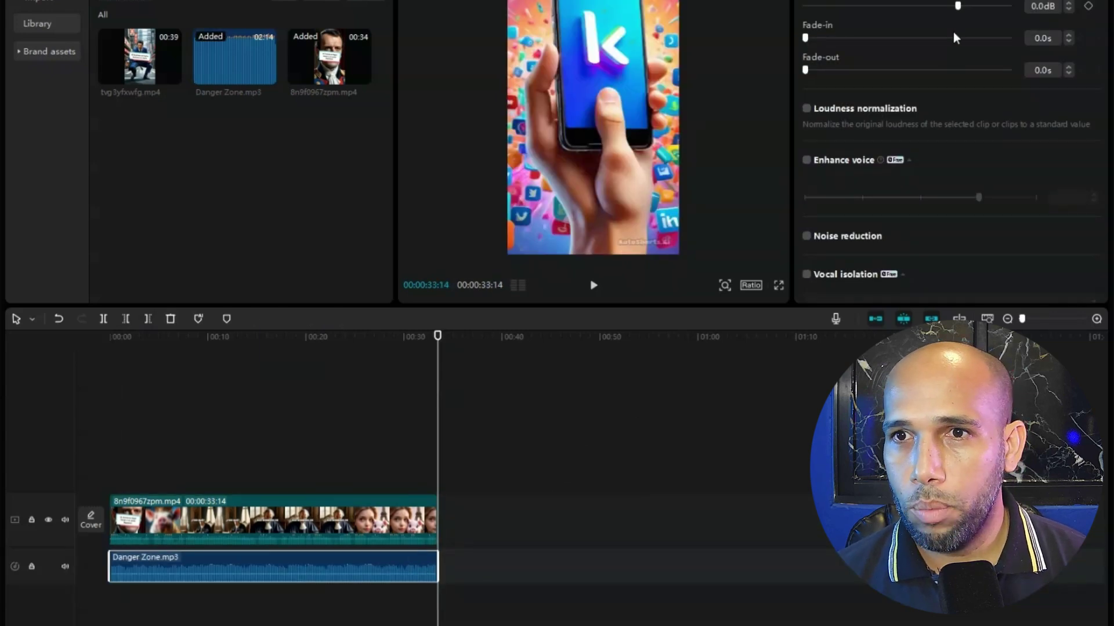
{"action": "left_click_drag", "start_coordinate": [958, 8], "coordinate": [911, 9]}
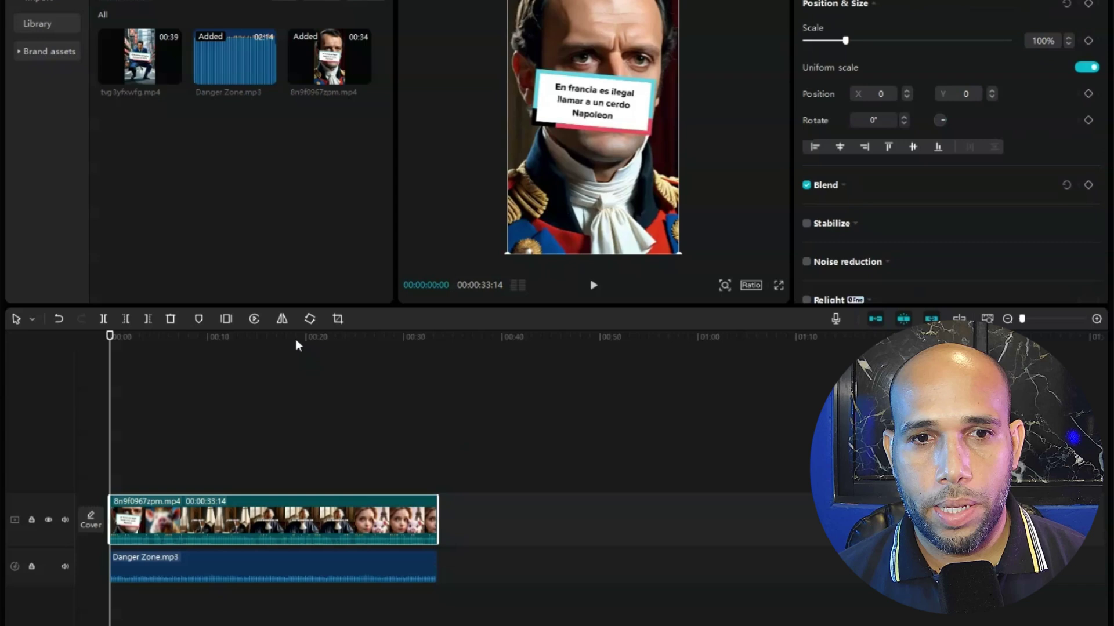
Step: Scale the video clip to 107% with a Y position of -136, and play the edit from the start to review it
{"action": "left_click", "coordinate": [295, 344]}
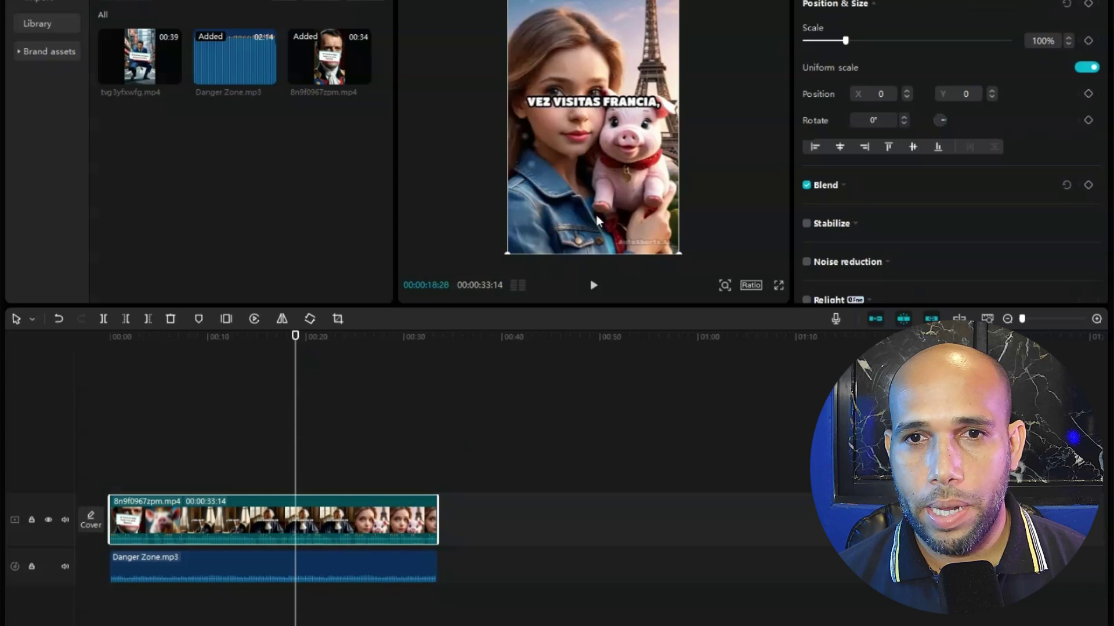
{"action": "left_click_drag", "start_coordinate": [679, 252], "coordinate": [691, 265]}
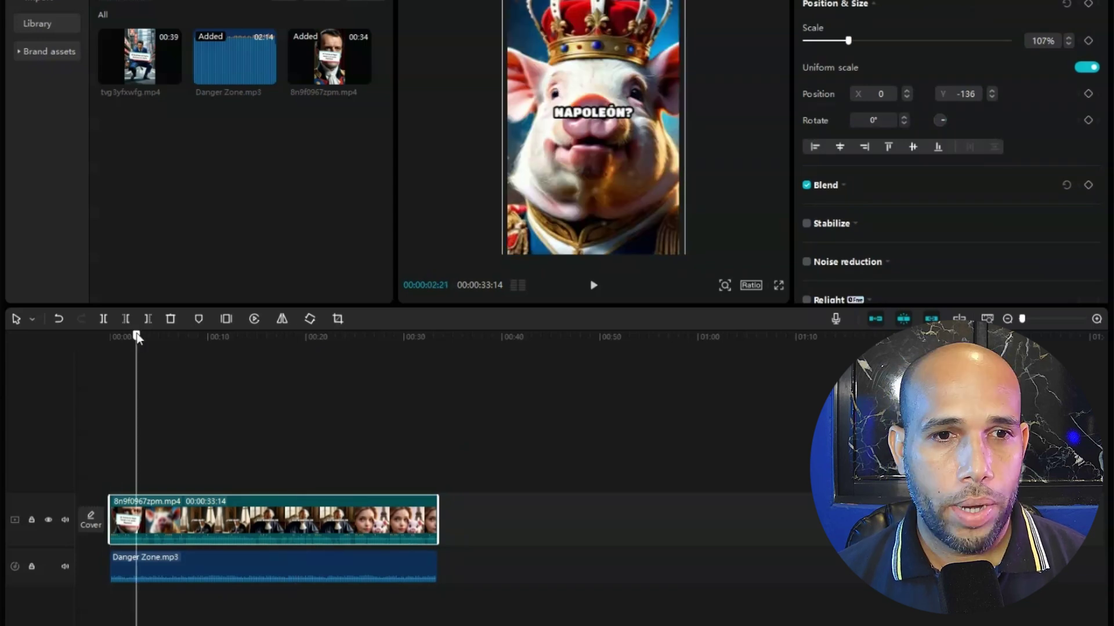
{"action": "left_click_drag", "start_coordinate": [137, 336], "coordinate": [10, 339]}
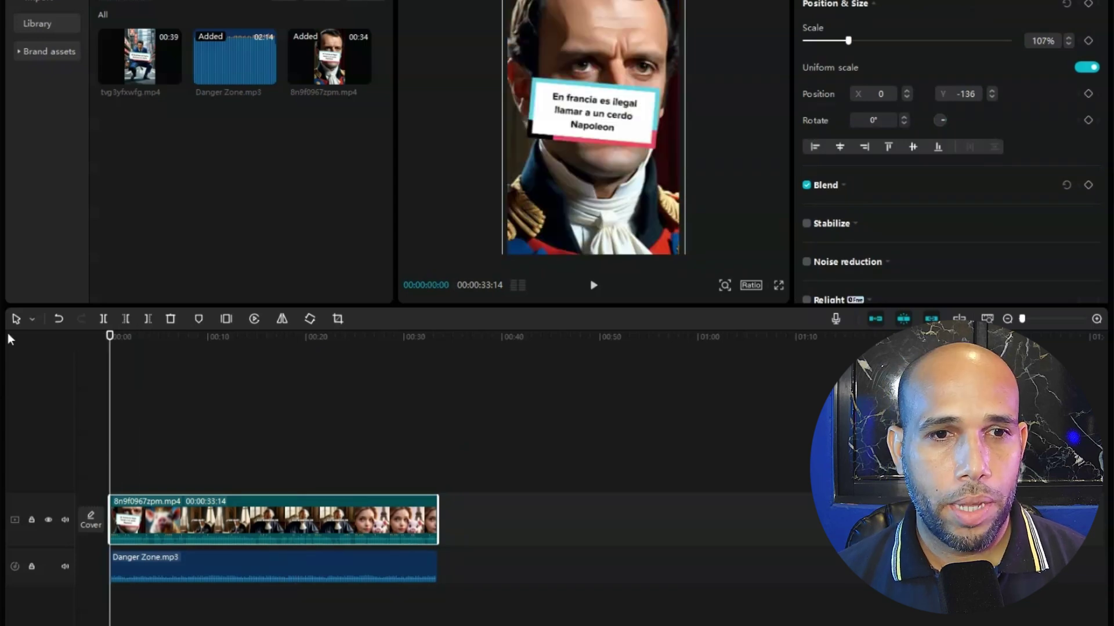
{"action": "left_click", "coordinate": [592, 288]}
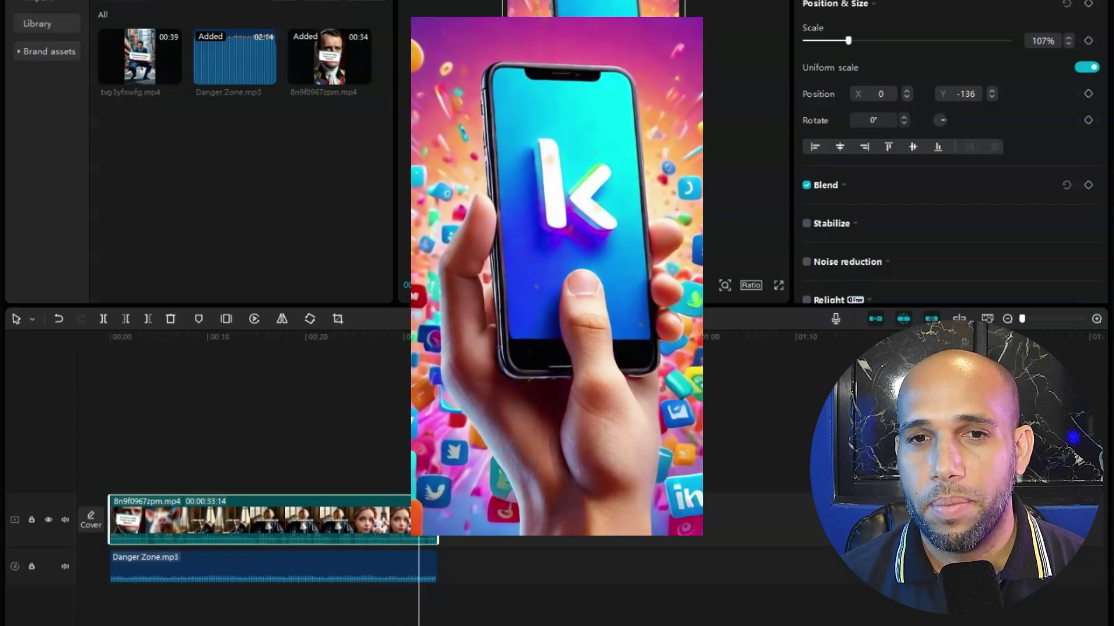
{"action": "left_click", "coordinate": [593, 287]}
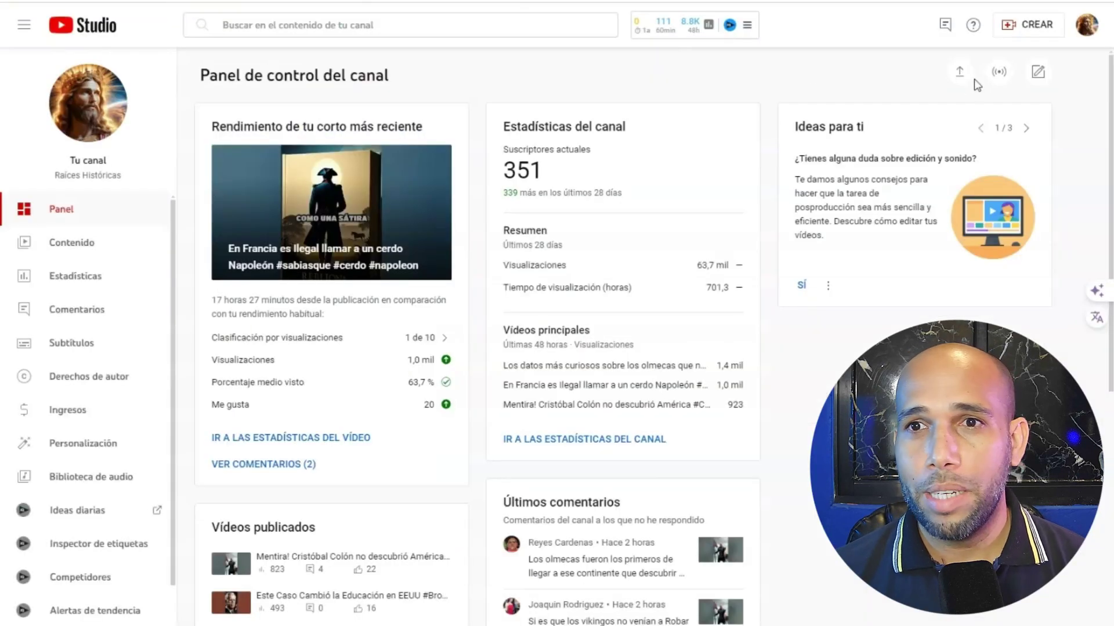
Step: Switch to YouTube Studio and upload the video "En francia es ilegal llamar a un cerdo Napoleon" from the Shorts folder
{"action": "left_click", "coordinate": [1028, 26]}
{"action": "left_click", "coordinate": [945, 52]}
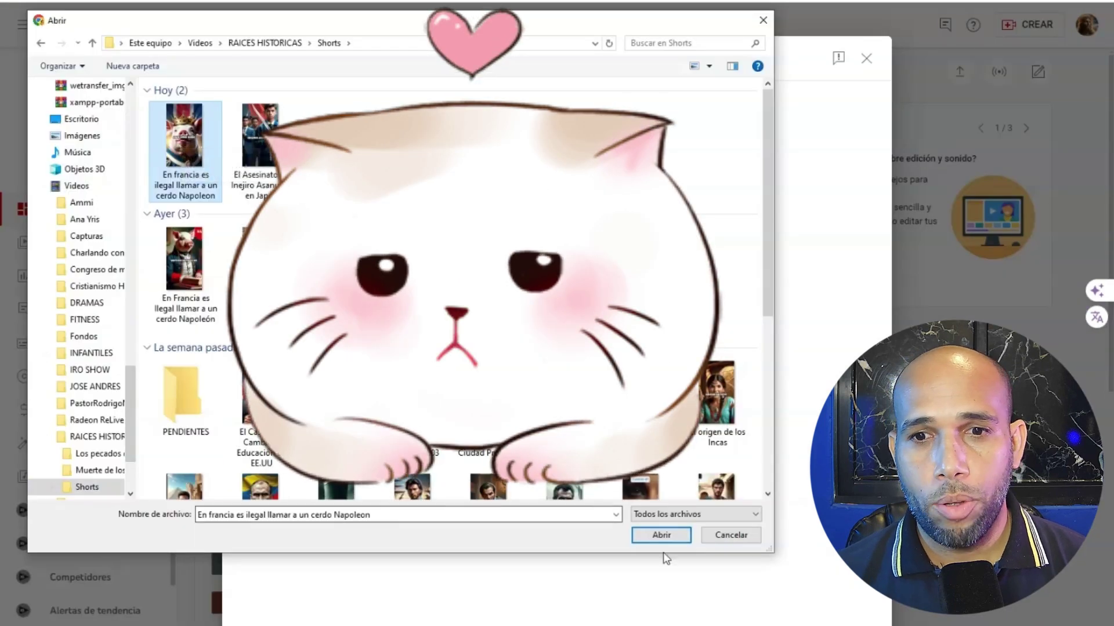
{"action": "left_click", "coordinate": [662, 535]}
Step: Correct the video title to "En Francia es ilegal llamar a un cerdo Napoleón" and enter the same text as the description
{"action": "left_click", "coordinate": [282, 205]}
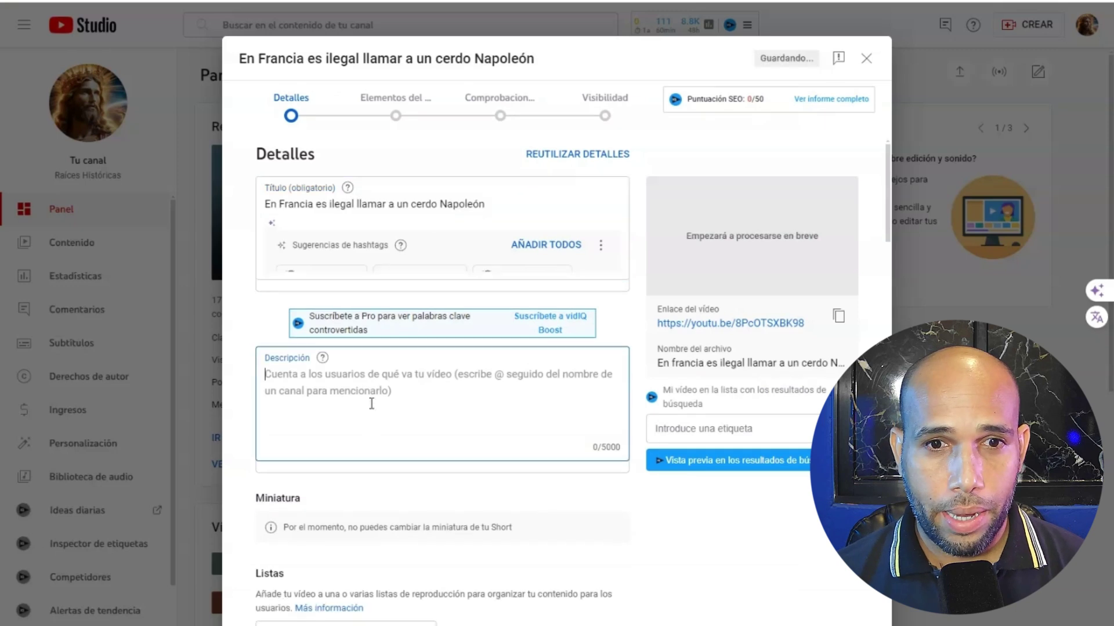
{"action": "type", "text": "En Francia es ilegal llamar a un cerdo Napoleón"}
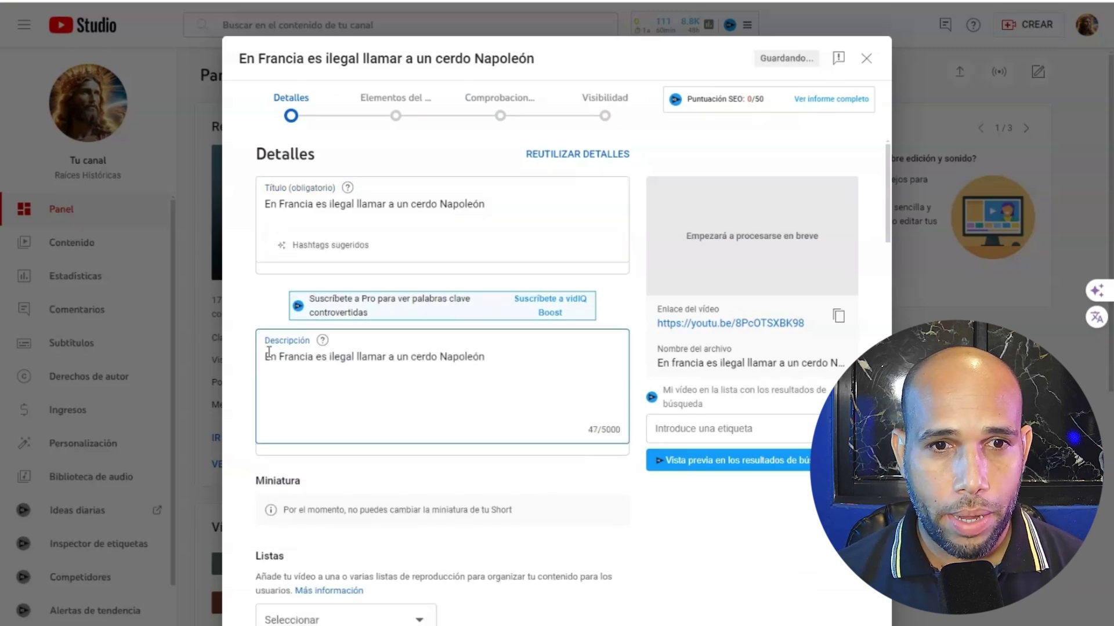
Step: Add the hashtags #Napoleón #Cerdo #historia on a line above the description text, and append the same hashtags to the video title
{"action": "key", "text": "Return"}
{"action": "key", "text": "Return"}
{"action": "left_click", "coordinate": [277, 358]}
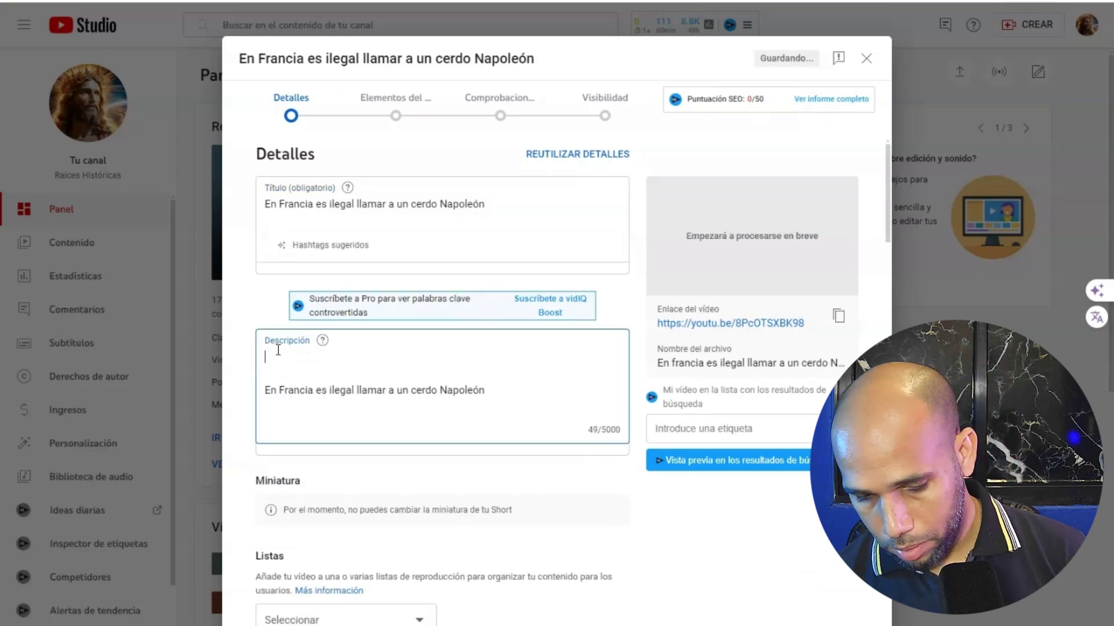
{"action": "type", "text": "#Na"}
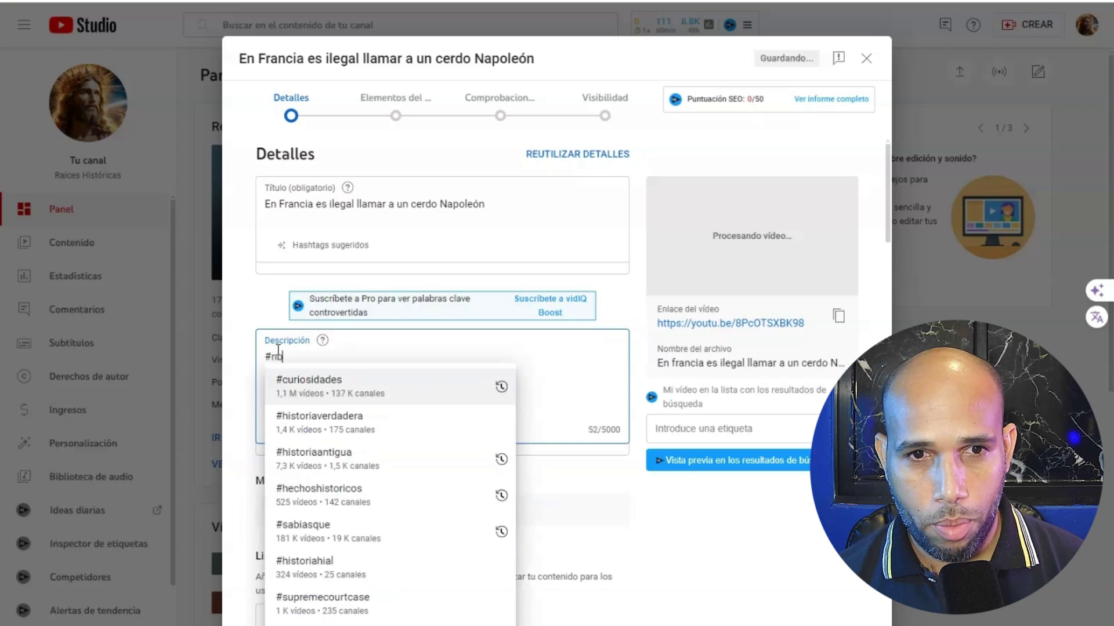
{"action": "type", "text": "poleón #"}
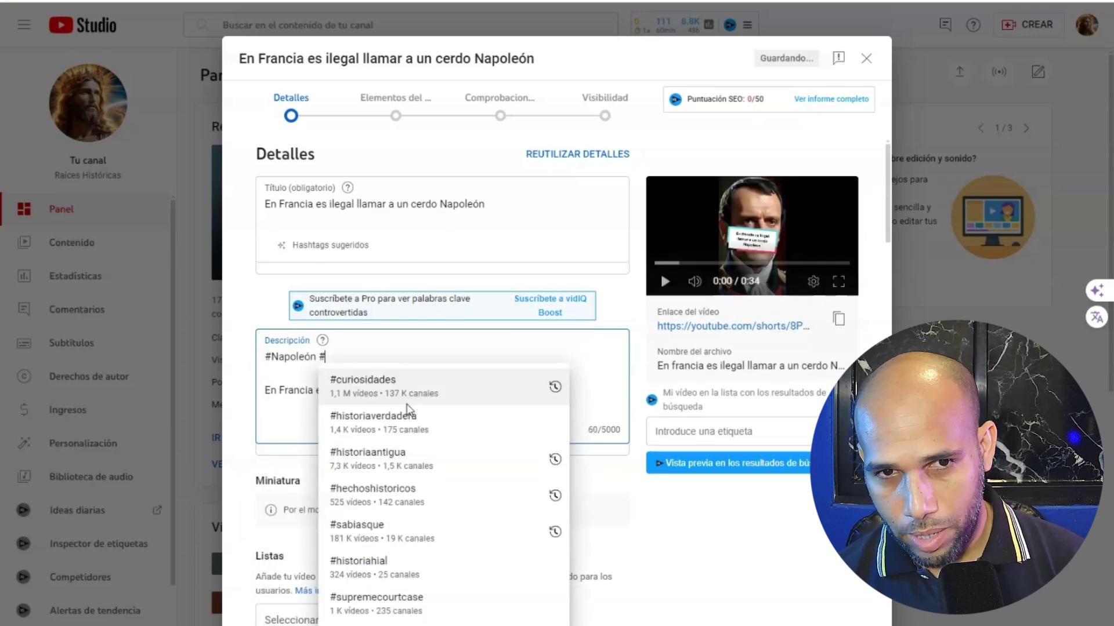
{"action": "type", "text": "Cerdo #h"}
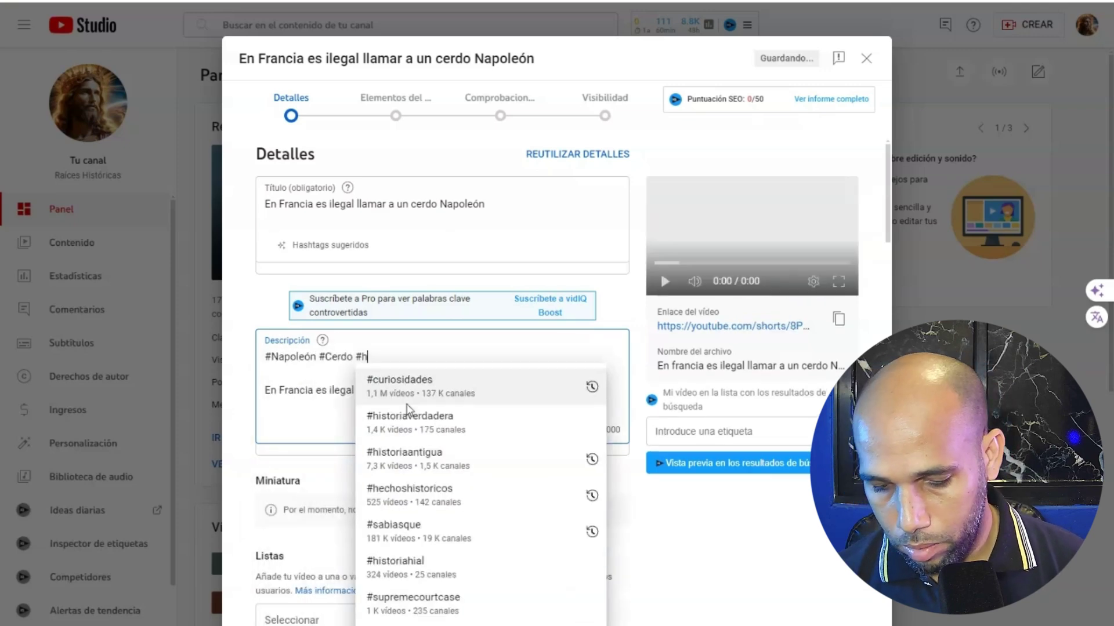
{"action": "left_click", "coordinate": [394, 512]}
{"action": "key", "text": "shift+Home"}
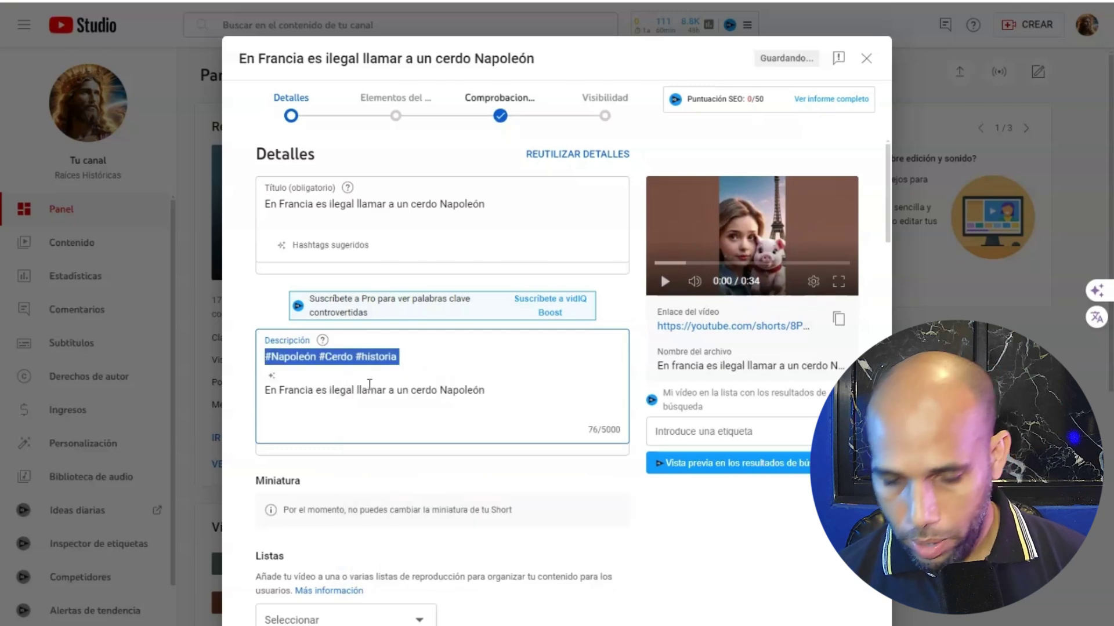
{"action": "left_click", "coordinate": [556, 258]}
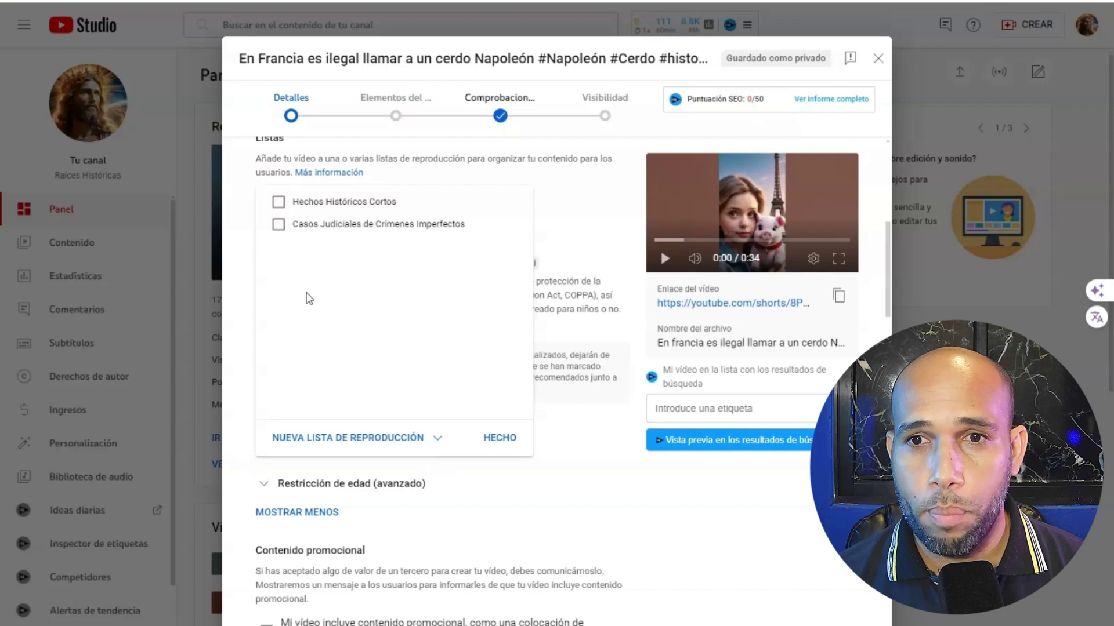
Step: Add the video to the Hechos Históricos Cortos playlist and answer Sí to the altered content question
{"action": "left_click", "coordinate": [379, 205]}
{"action": "scroll", "coordinate": [555, 311], "scroll_direction": "down", "scroll_amount": 2}
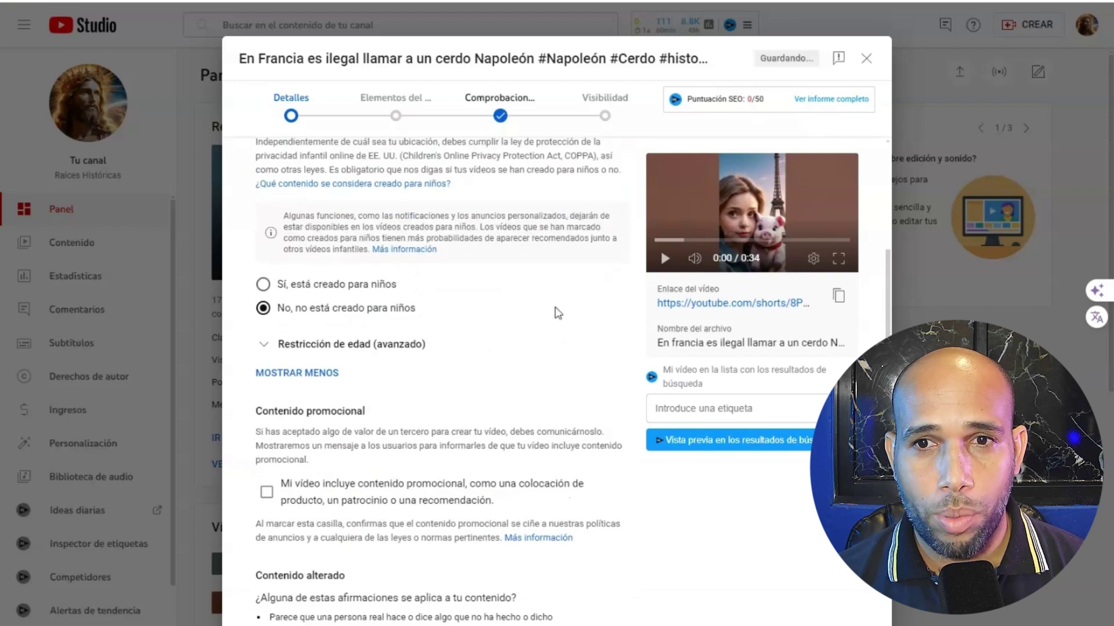
{"action": "scroll", "coordinate": [339, 389], "scroll_direction": "down", "scroll_amount": 4}
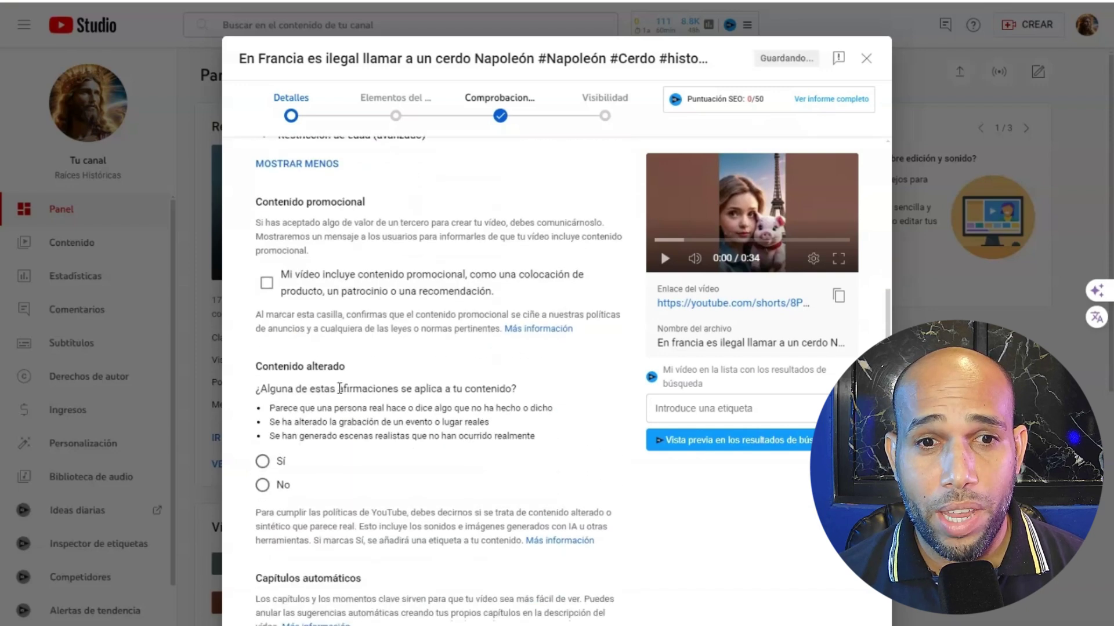
{"action": "left_click", "coordinate": [262, 461]}
Step: Add the video tags historia, napoleon, curiosidades, historia antigua roma and raices
{"action": "scroll", "coordinate": [359, 406], "scroll_direction": "down", "scroll_amount": 10}
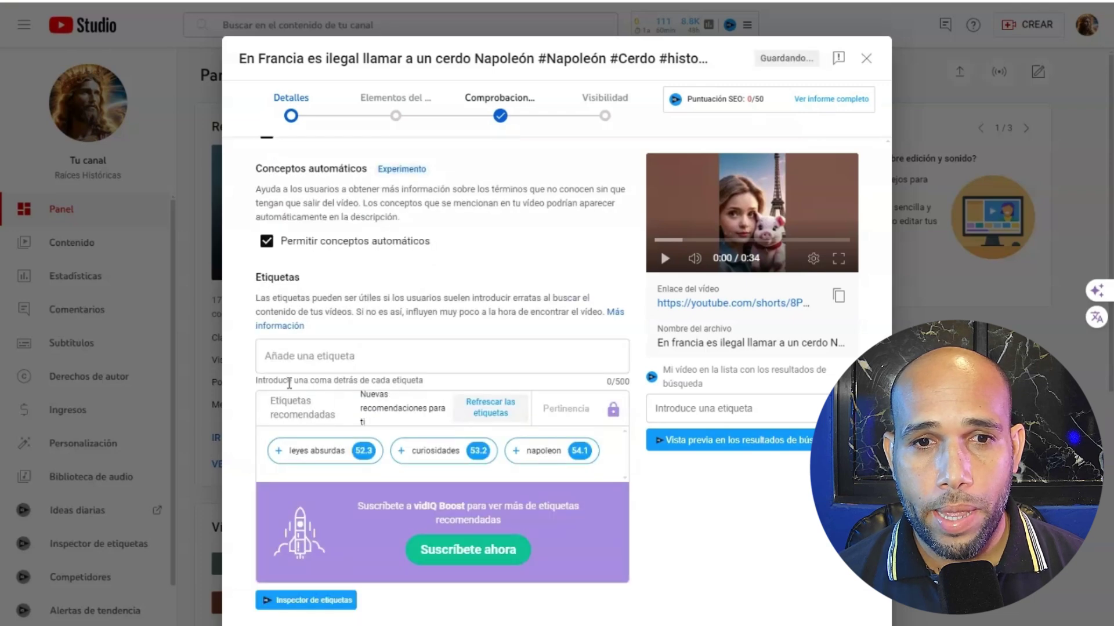
{"action": "left_click", "coordinate": [313, 357]}
{"action": "type", "text": "historia,napo"}
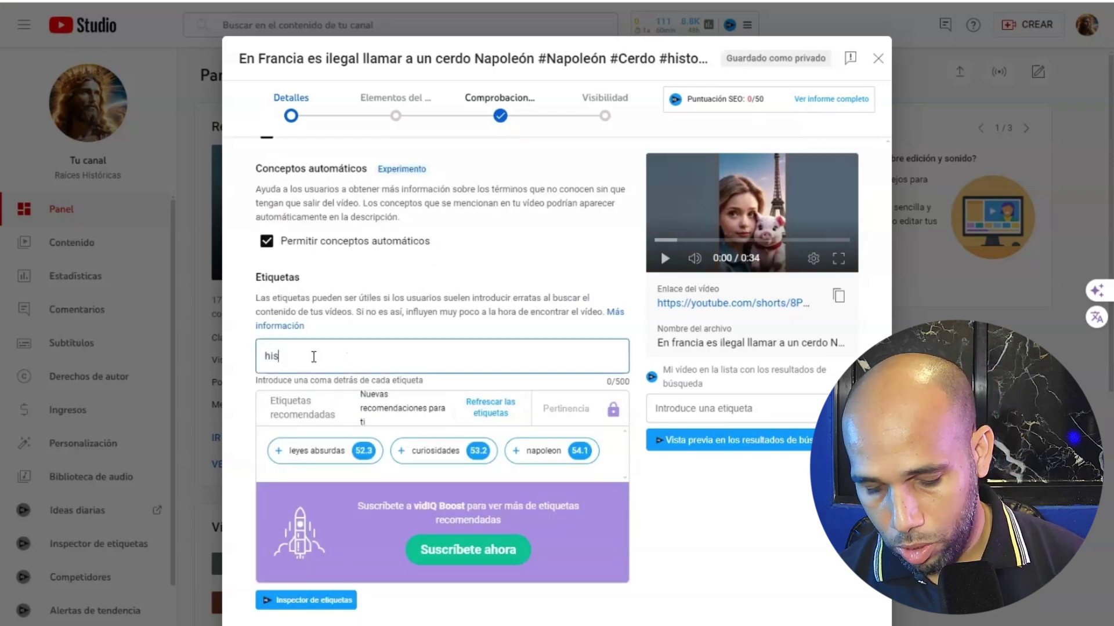
{"action": "left_click", "coordinate": [395, 460]}
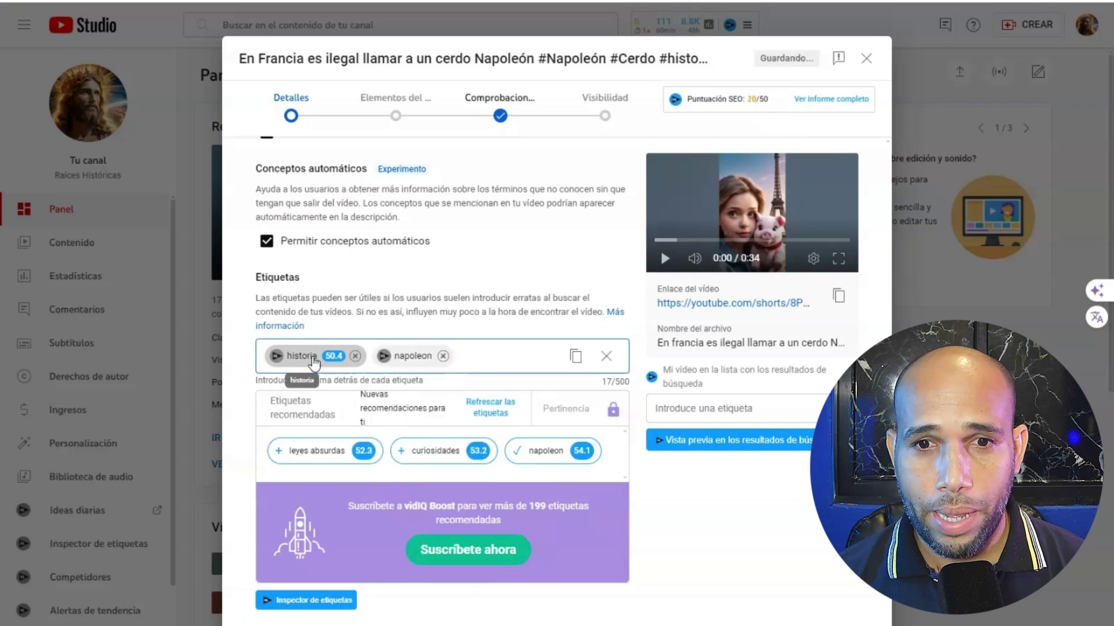
{"action": "left_click", "coordinate": [410, 451]}
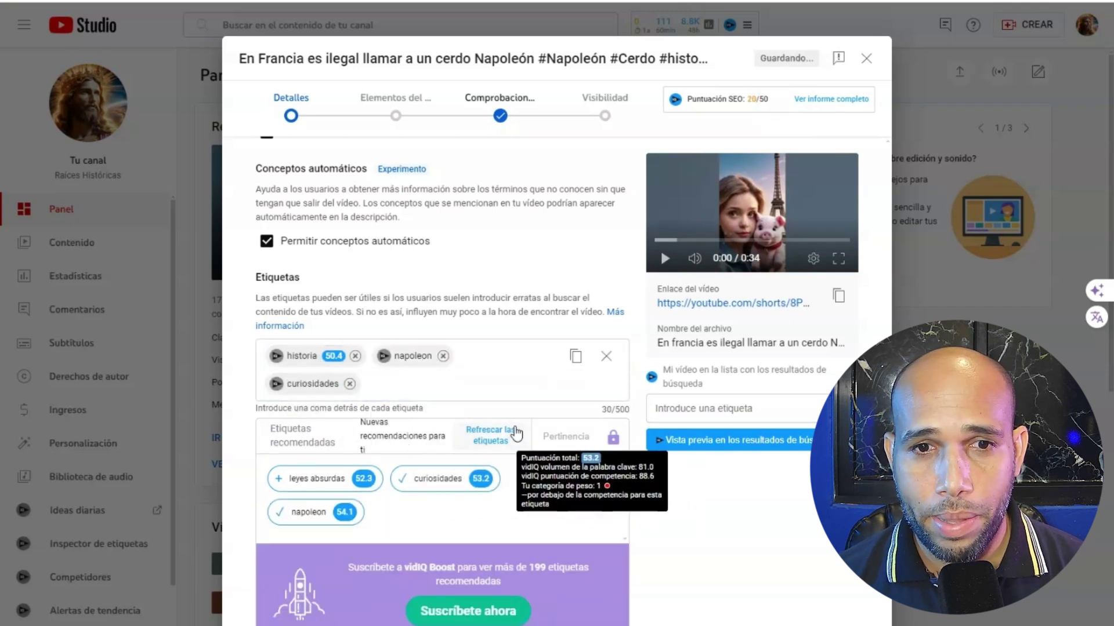
{"action": "left_click", "coordinate": [331, 511]}
{"action": "left_click", "coordinate": [513, 388]}
{"action": "type", "text": "raic"}
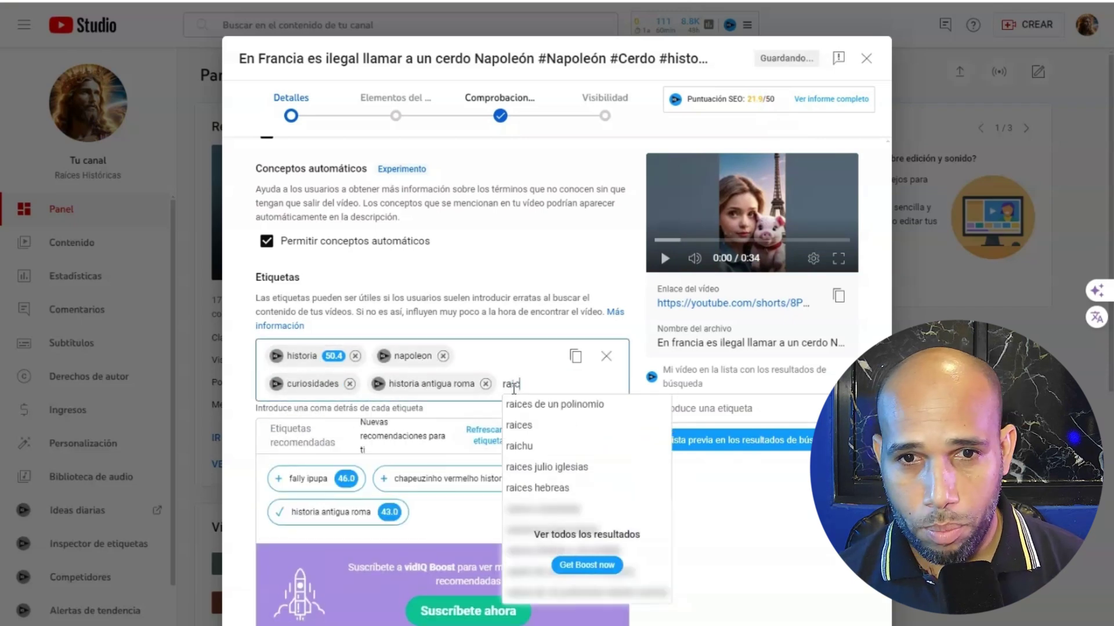
{"action": "type", "text": "es"}
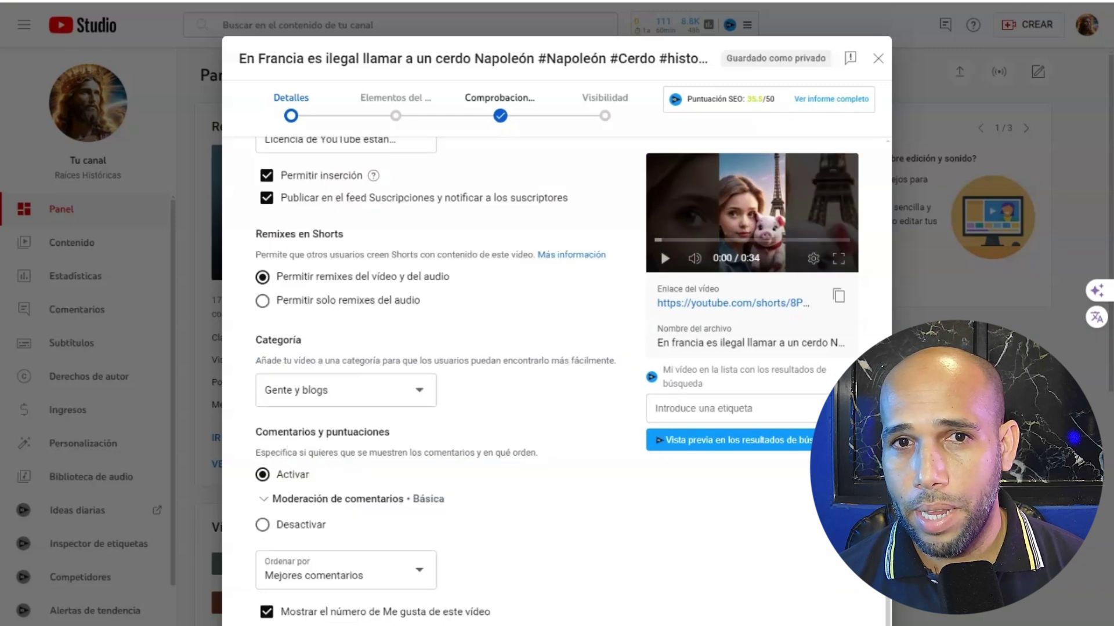